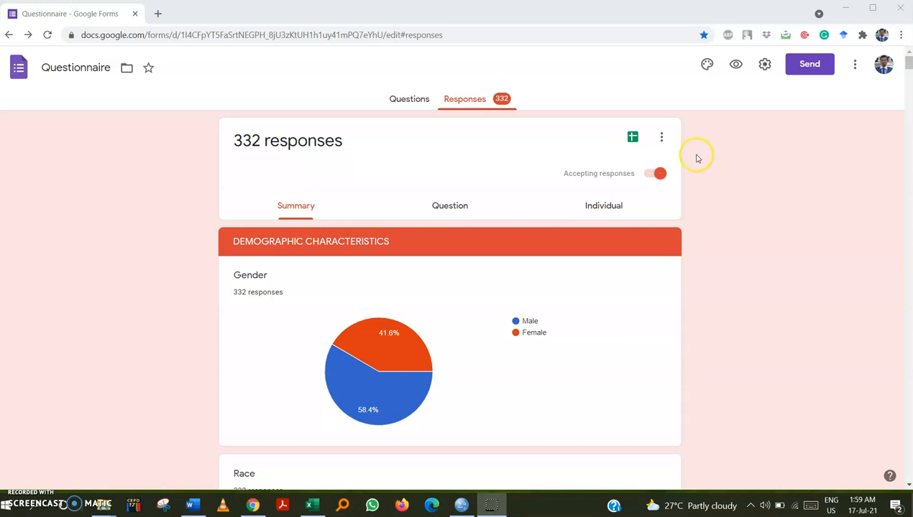
left_click(662, 140)
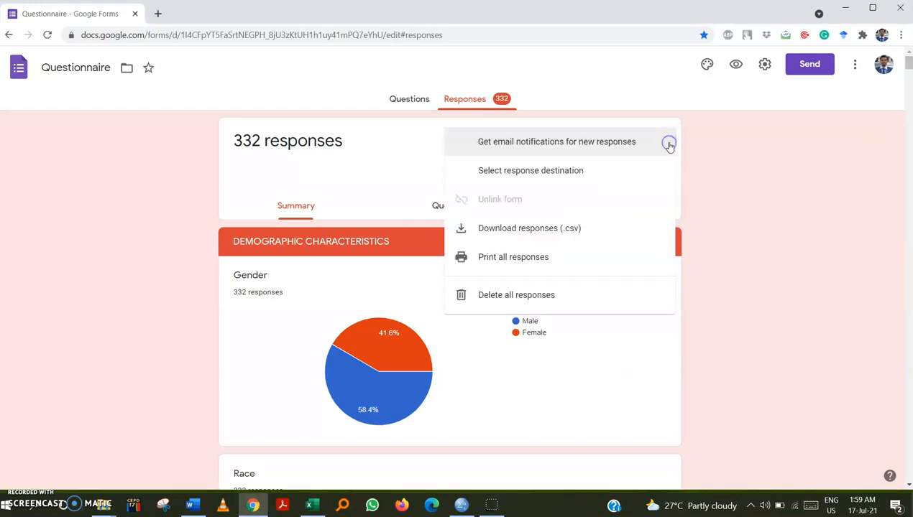
left_click(553, 229)
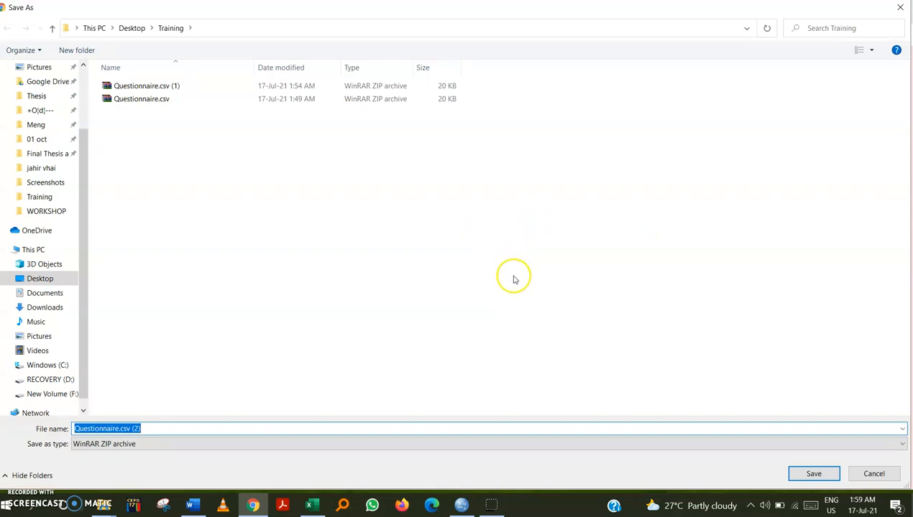
left_click(149, 99)
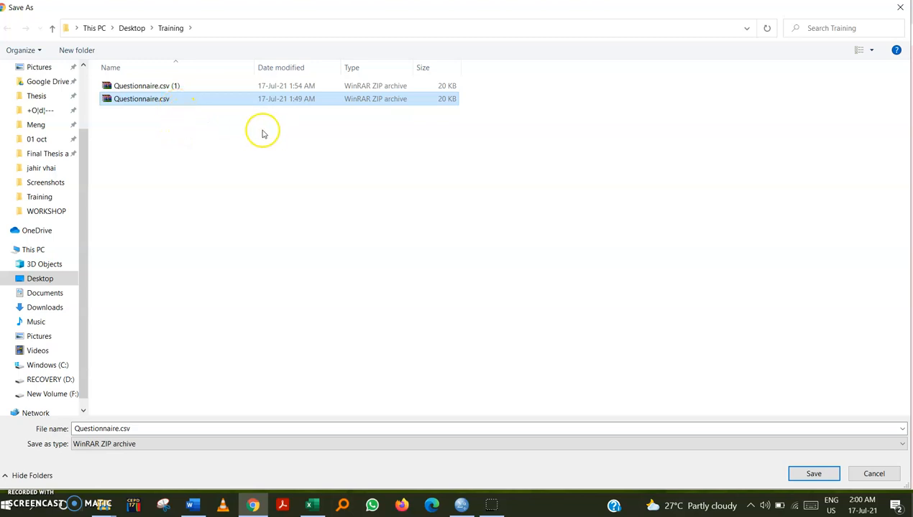
left_click(871, 474)
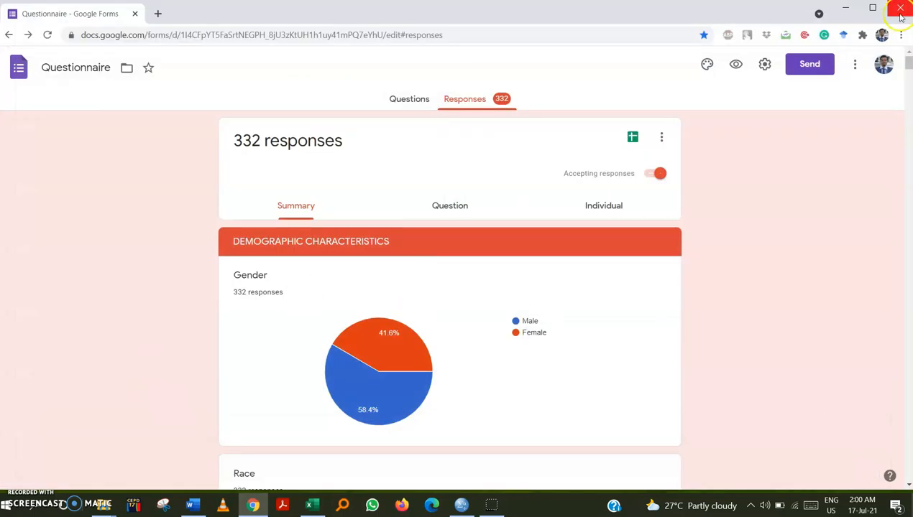
Close the browser and open Questionnaire.csv from the Training folder in Excel.
left_click(900, 10)
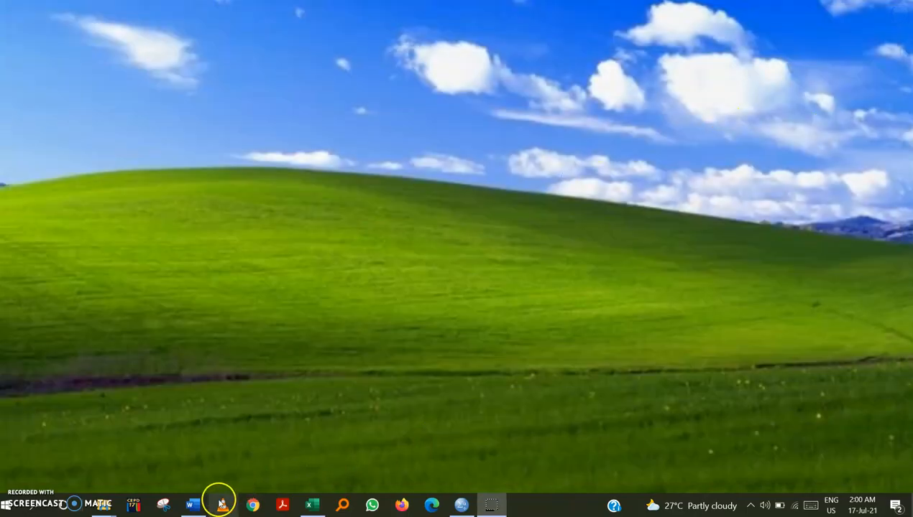
mouse_move(103, 501)
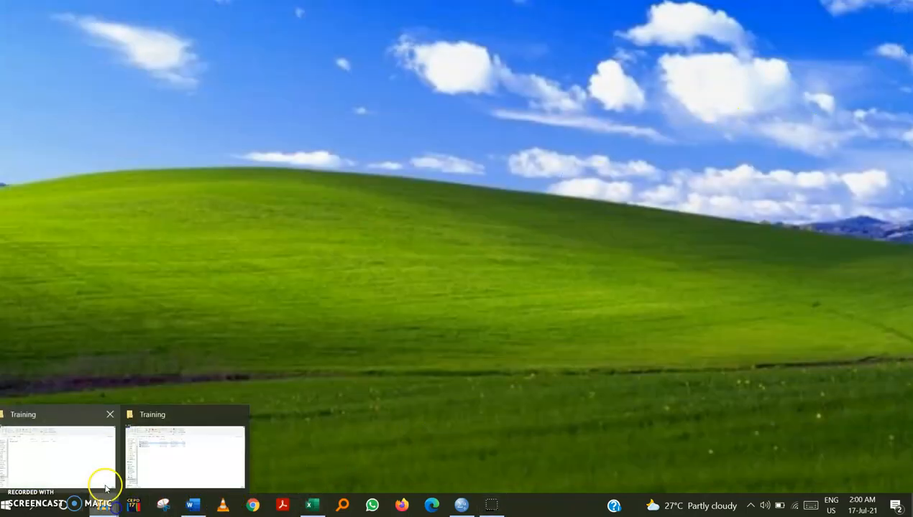
left_click(154, 452)
left_click(170, 145)
double_click(171, 147)
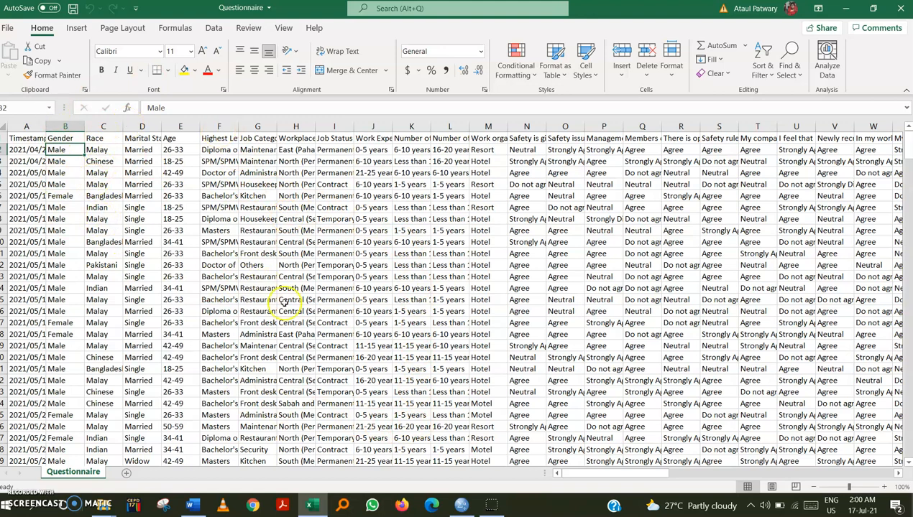
Switch to SPSS Statistics and inspect its empty Variable View and Data View.
left_click(461, 506)
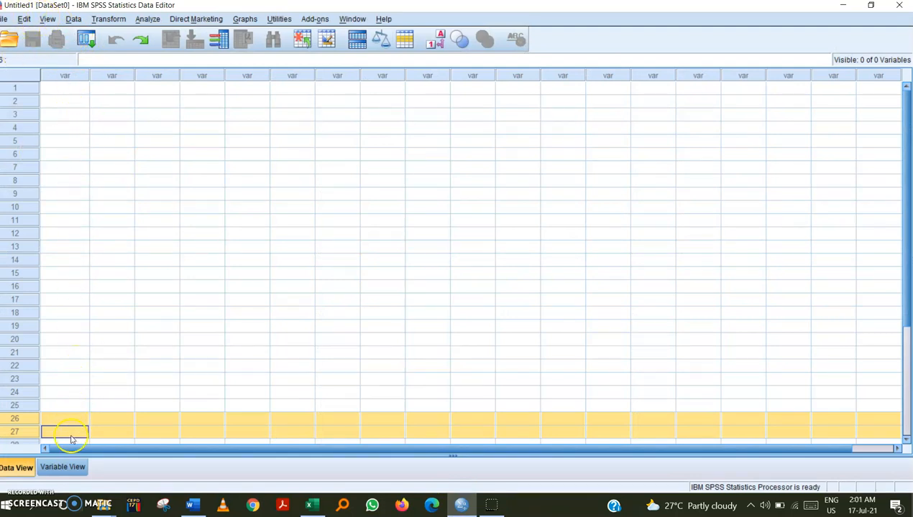
left_click(48, 468)
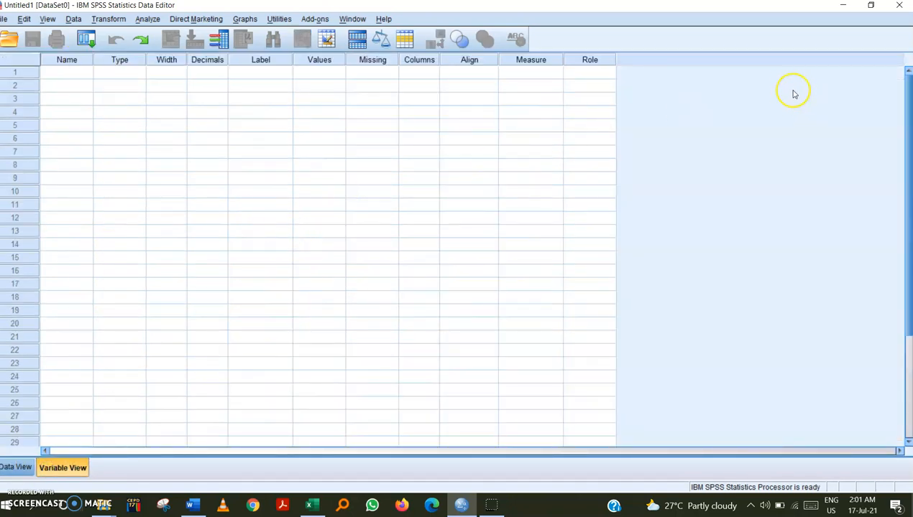
left_click(16, 468)
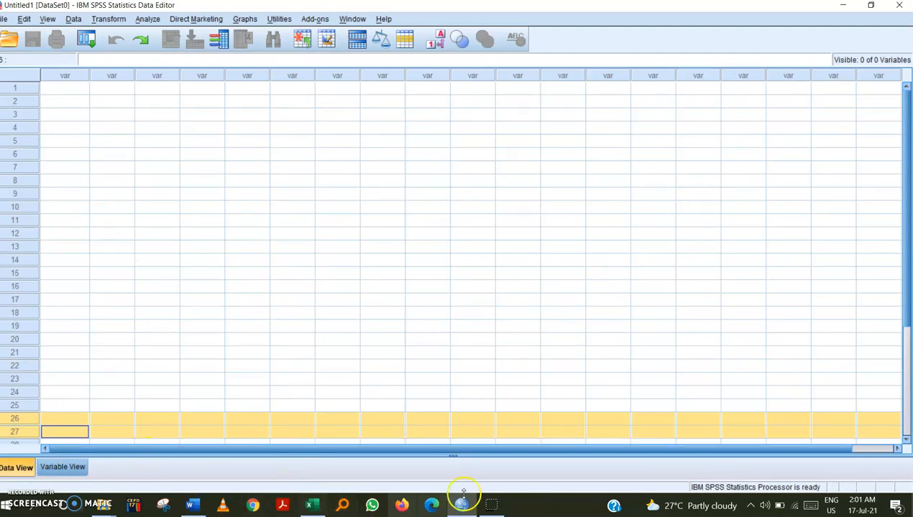
Return to Excel and copy the Gender and Race responses in cells B2:C333.
left_click(323, 506)
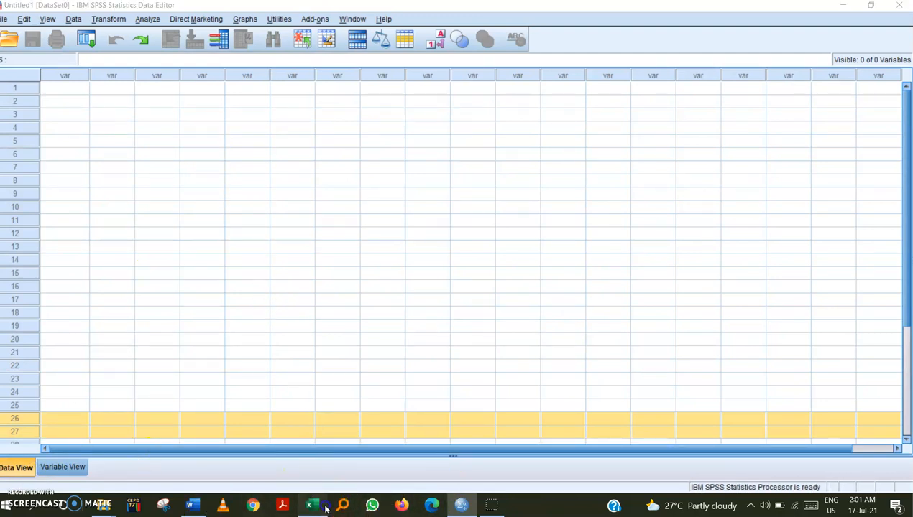
left_click(325, 509)
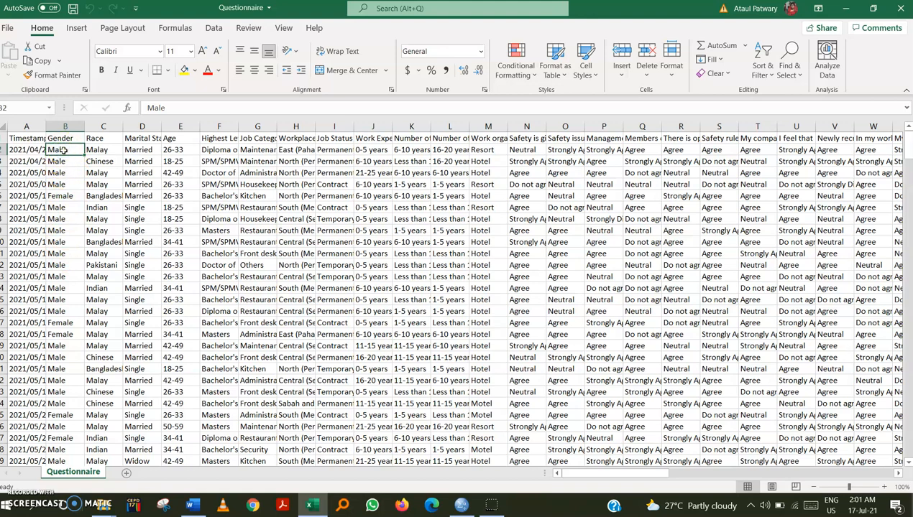
key("shift+Down")
key("shift+Down")
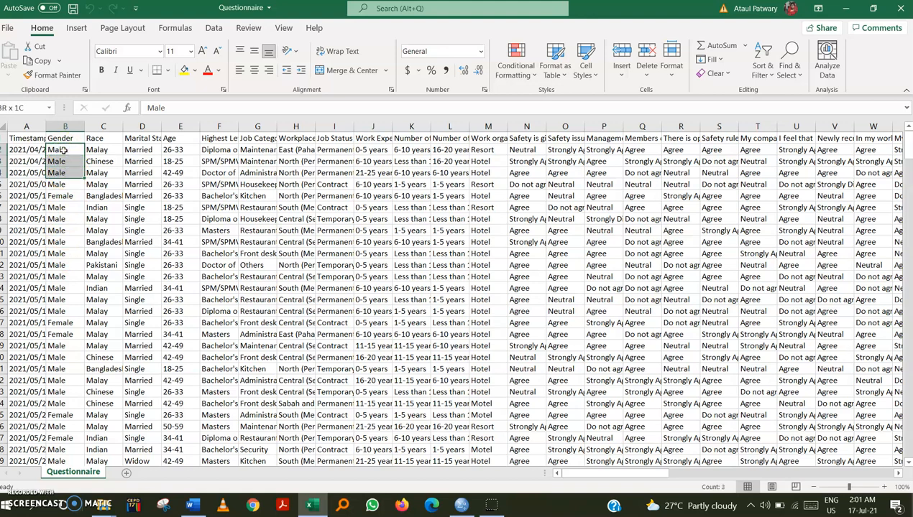
left_click(64, 150)
left_click(66, 150)
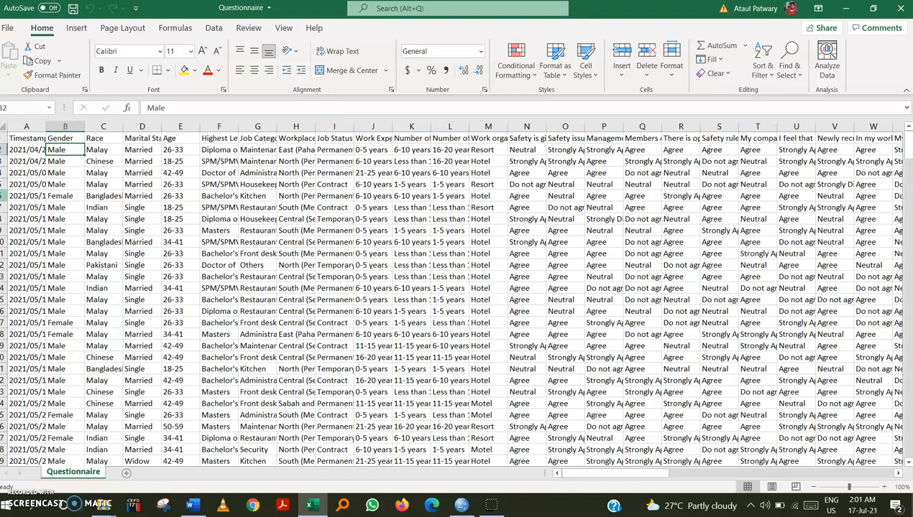
key("shift+Down")
left_click(65, 138)
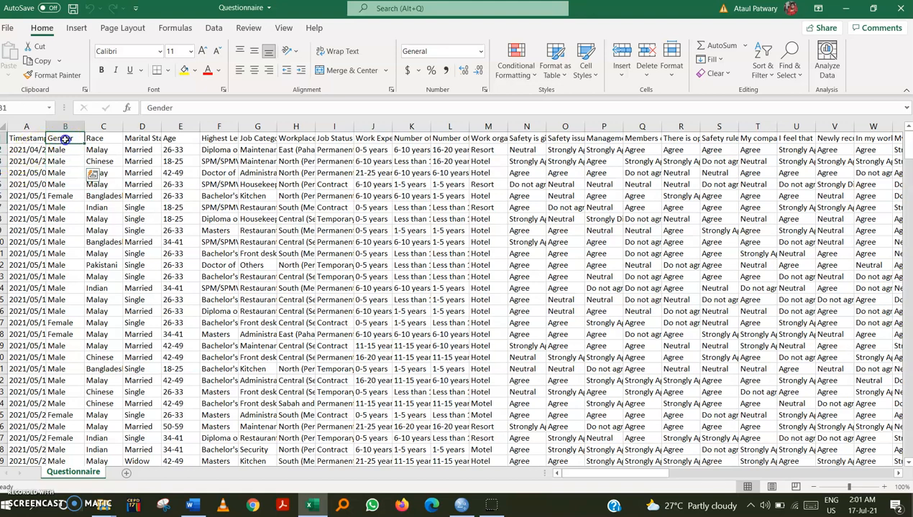
left_click(64, 150)
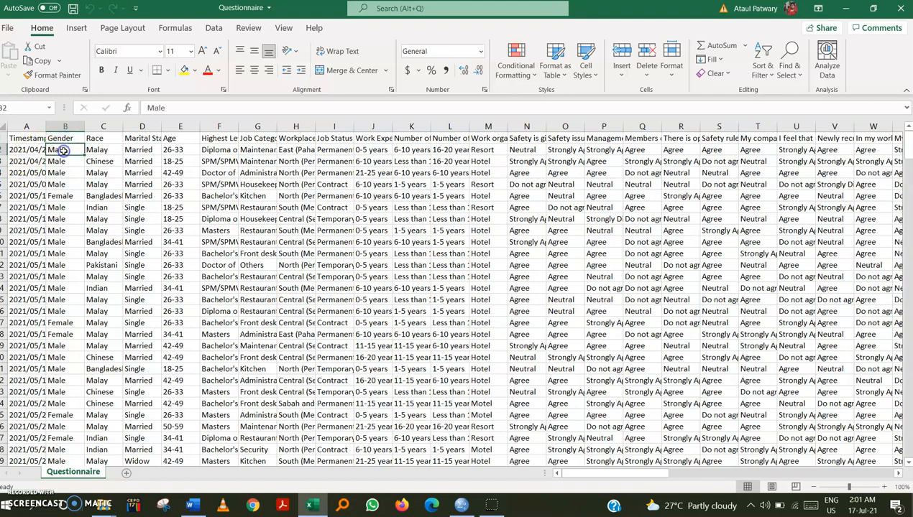
key("shift+Down")
key("shift+Down")
key("shift+Down")
key("shift+Down")
key("shift+Down")
key("shift+Down")
key("shift+Down")
key("shift+Down")
key("shift+Down")
key("shift+Down")
key("shift+Down")
key("shift+Down")
key("shift+Down")
key("shift+Down")
key("shift+Down")
key("shift+Down")
key("shift+Down")
key("shift+Down")
key("shift+Down")
key("shift+Down")
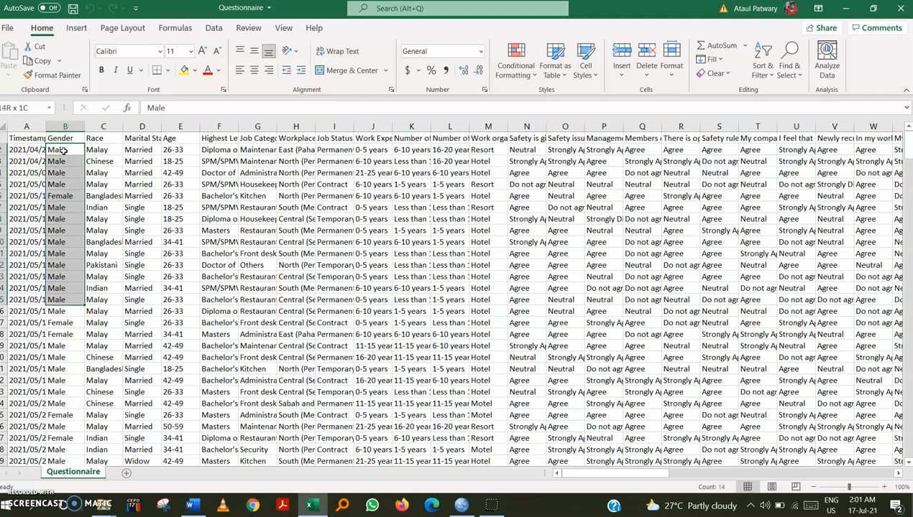
key("shift+Down")
key("shift+Down")
key("shift+Down")
key("shift+Down")
key("shift+Down")
key("shift+Down")
key("shift+Down")
key("shift+Down")
key("shift+Down")
key("shift+Down")
key("shift+Down")
key("shift+Down")
key("shift+Down")
key("shift+Down")
key("shift+Down")
key("shift+Down")
key("shift+Down")
key("shift+Down")
key("shift+Down")
key("shift+Down")
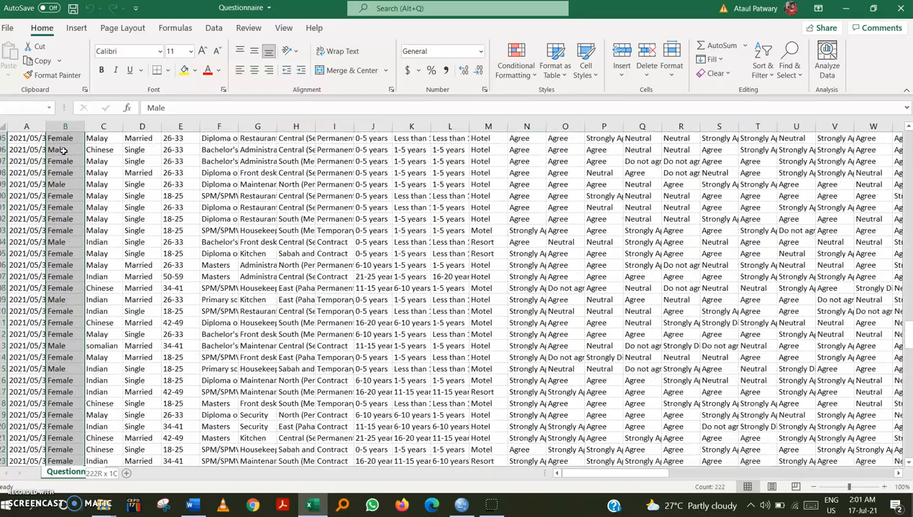
key("shift+Down")
key("shift+Down")
key("shift+Down")
key("shift+Down")
key("shift+Down")
key("shift+Down")
key("shift+Down")
key("shift+Down")
key("shift+Down")
key("shift+Down")
key("shift+Down")
key("shift+Down")
key("shift+Down")
key("shift+Down")
key("shift+Down")
key("shift+Down")
key("shift+Down")
key("shift+Down")
key("shift+Down")
key("shift+Down")
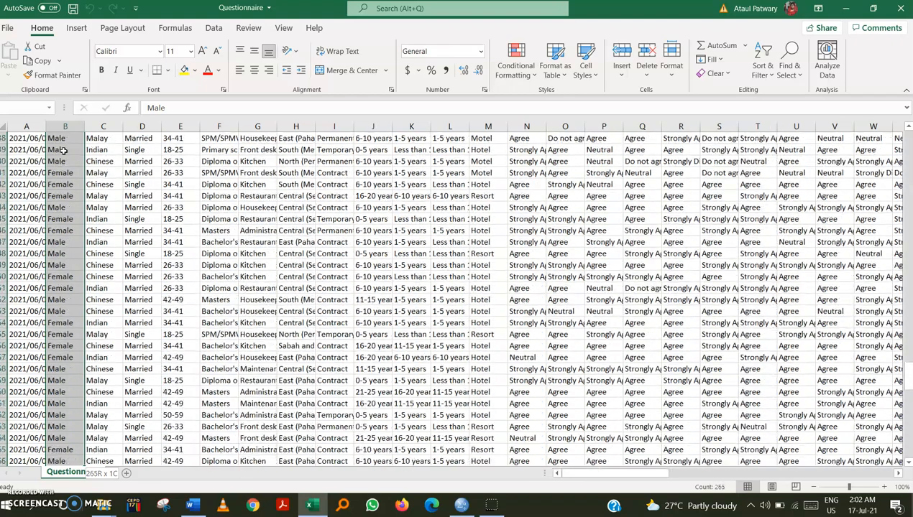
key("shift+Down")
key("shift+Down")
key("shift+Down")
key("shift+Down")
key("shift+Down")
key("shift+Down")
key("shift+Down")
key("shift+Down")
key("shift+Down")
key("shift+Down")
key("shift+Down")
key("shift+Down")
key("shift+Down")
key("shift+Down")
key("shift+Down")
key("shift+Down")
key("shift+Down")
key("shift+Down")
key("shift+Down")
key("shift+Down")
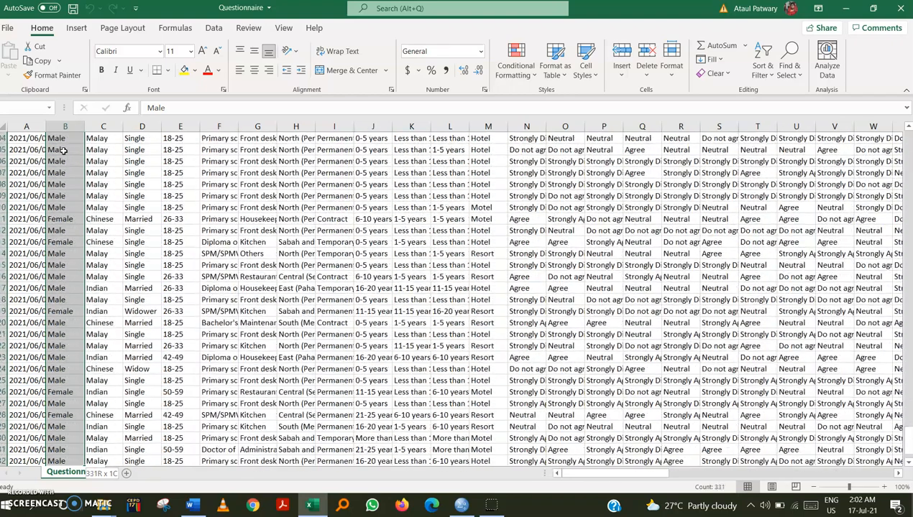
key("shift+Up")
key("shift+Up")
key("shift+Up")
key("shift+Up")
key("shift+Up")
key("shift+Up")
key("shift+Up")
key("shift+Up")
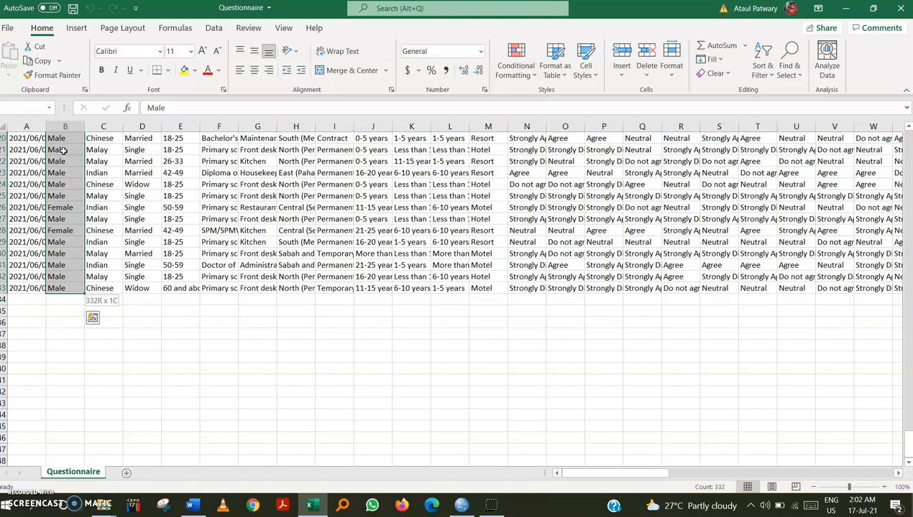
key("shift+Right")
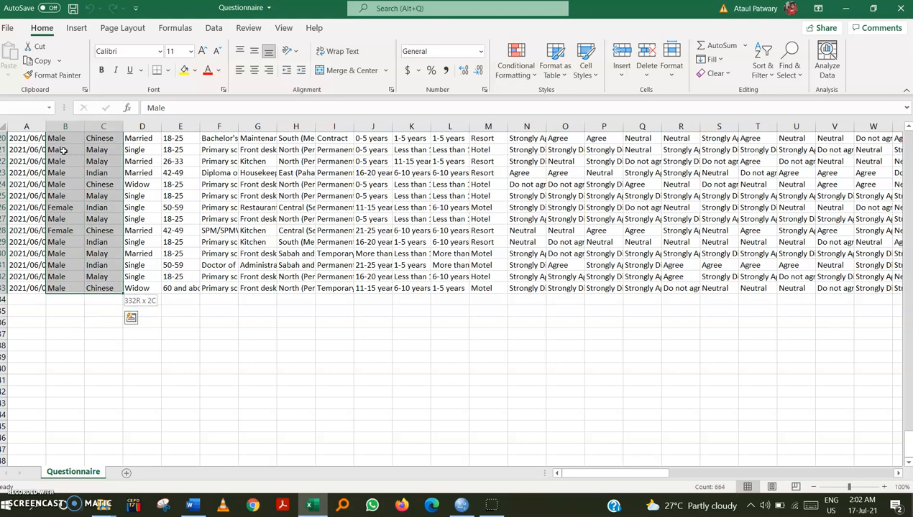
key("shift+Right")
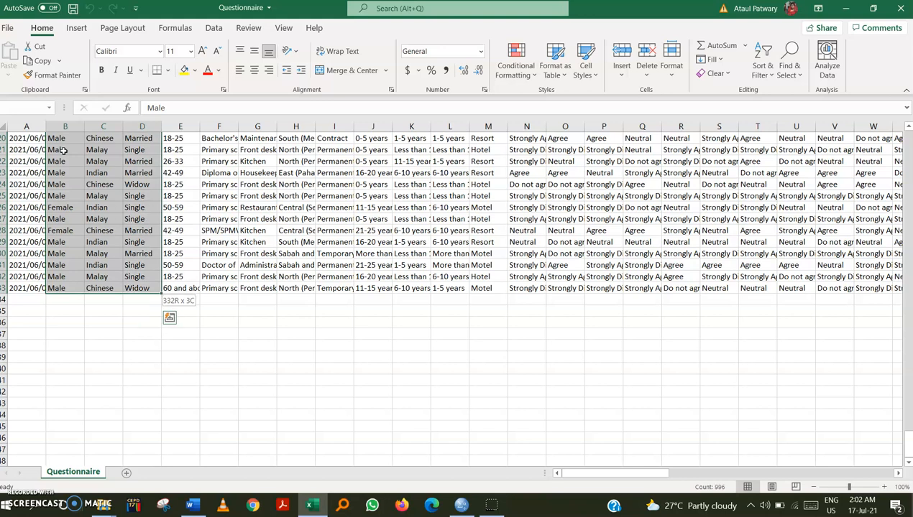
key("shift+Right")
key("shift+Left")
key("shift+Left")
key("shift+Left")
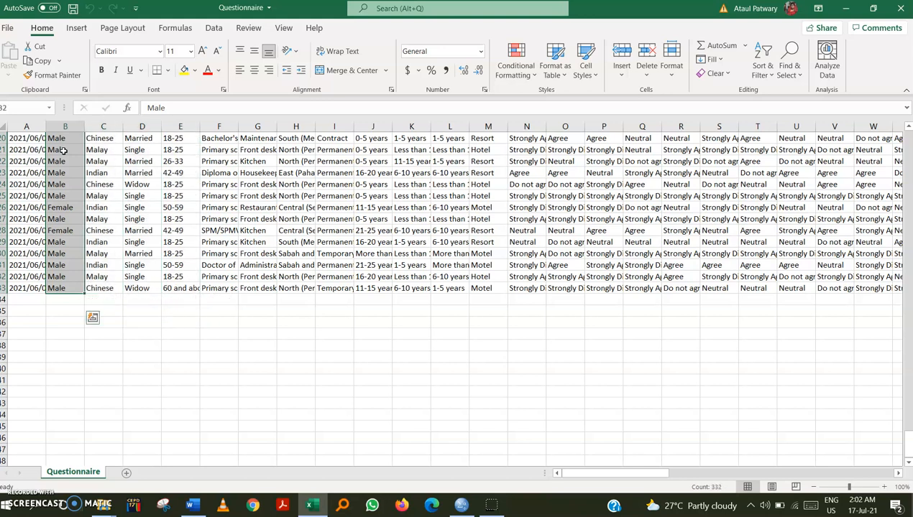
key("shift+Right")
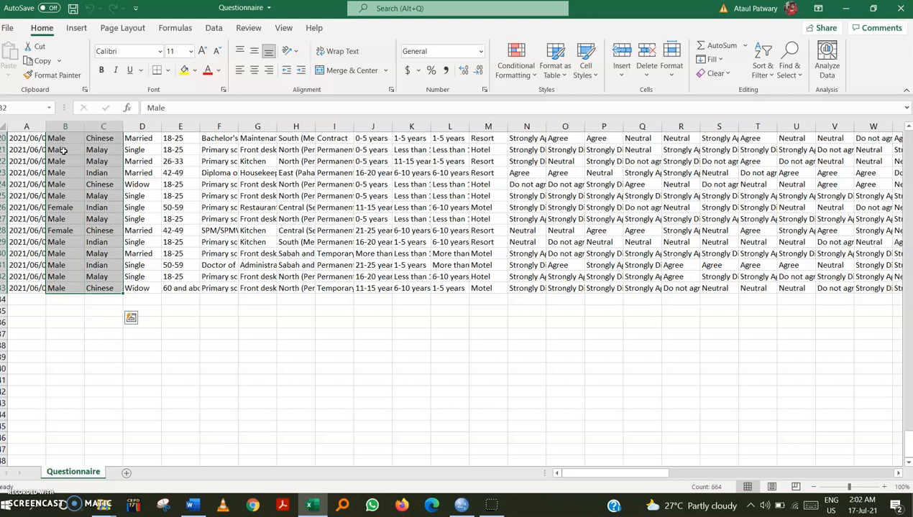
key("ctrl+c")
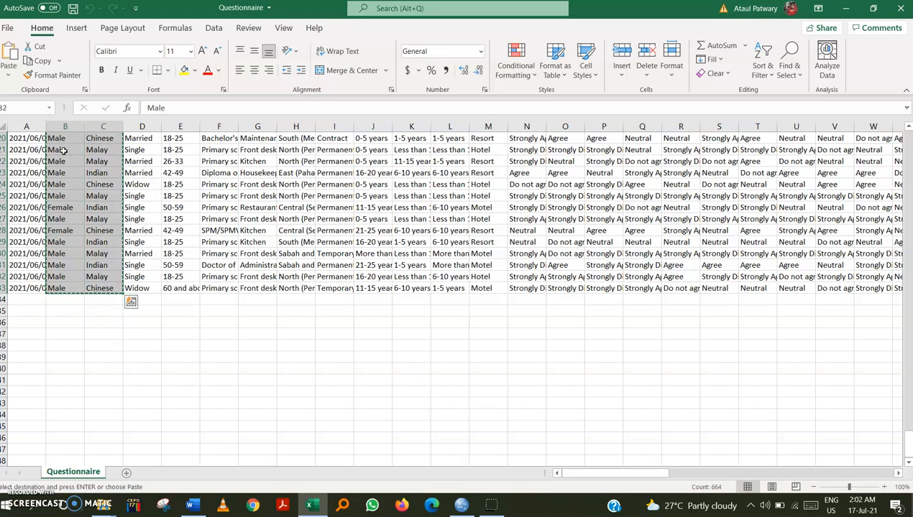
Paste the copied responses into the first cell of the SPSS Data View.
left_click(844, 10)
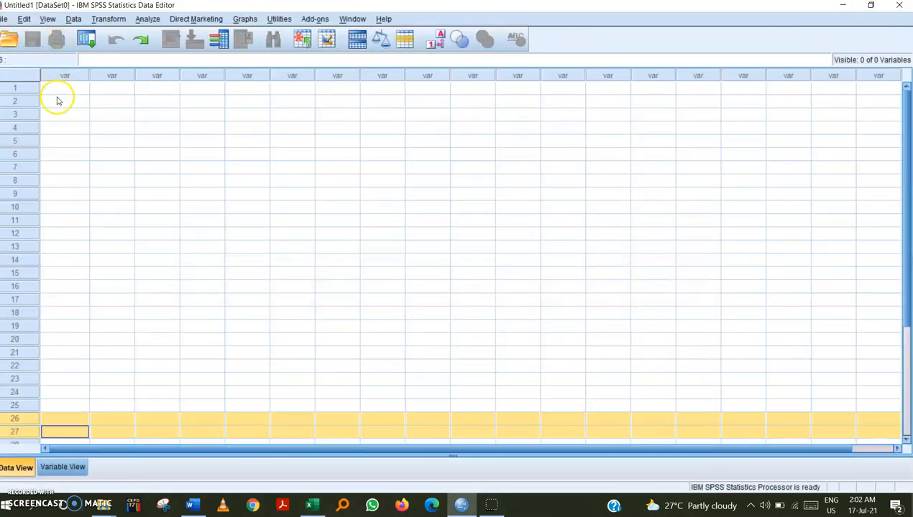
left_click(56, 468)
left_click(27, 470)
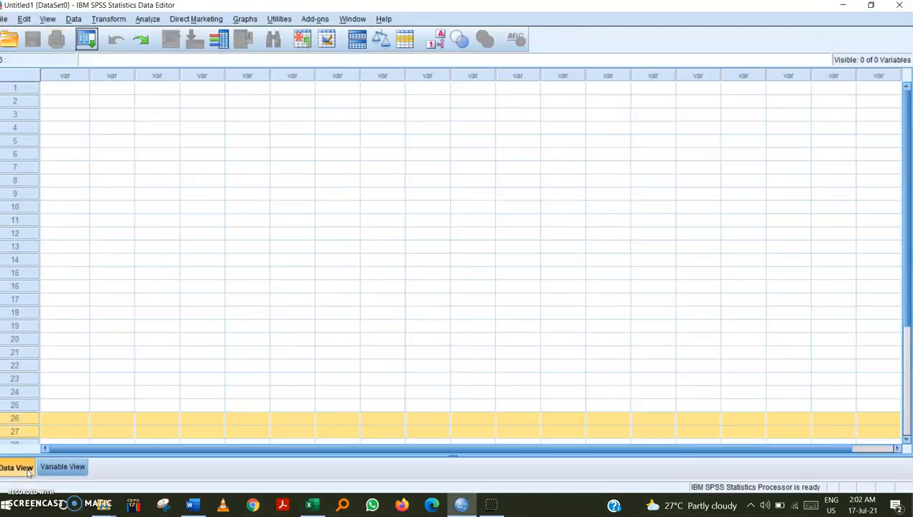
left_click(79, 94)
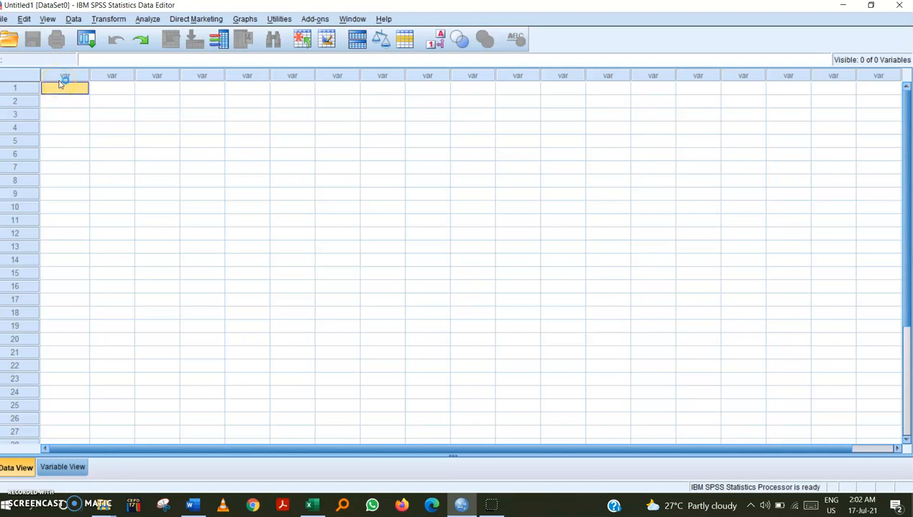
key("ctrl+v")
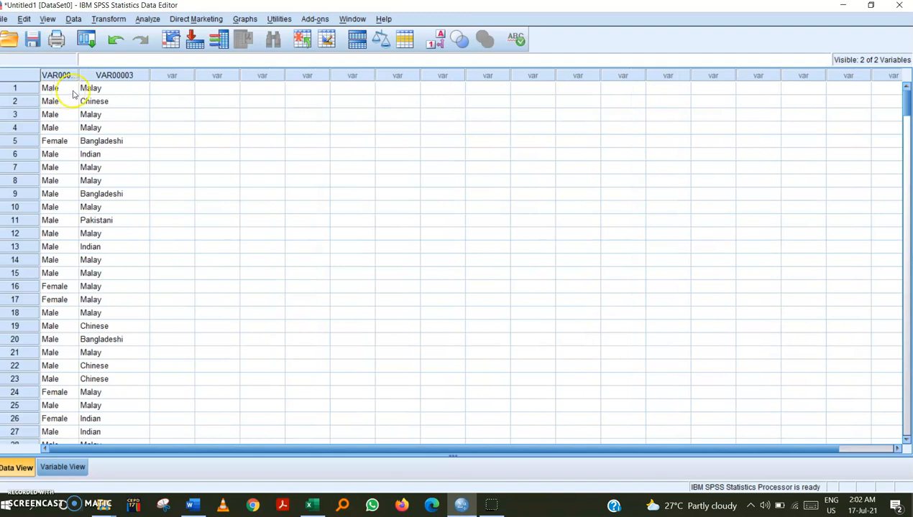
Inspect the pasted gender and race values in the first rows of the SPSS data.
left_click(61, 88)
left_click(81, 89)
left_click(61, 102)
left_click(104, 102)
left_click(53, 115)
left_click(112, 117)
left_click(59, 129)
left_click(112, 141)
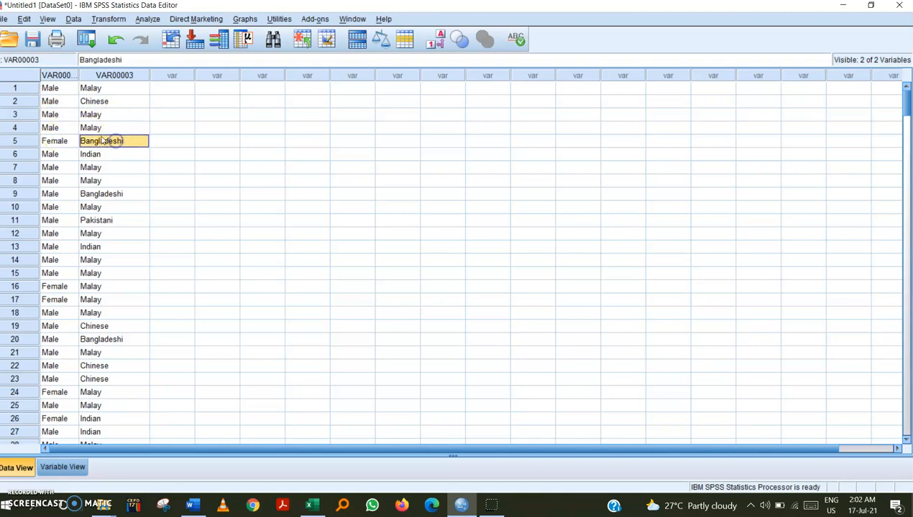
left_click(95, 129)
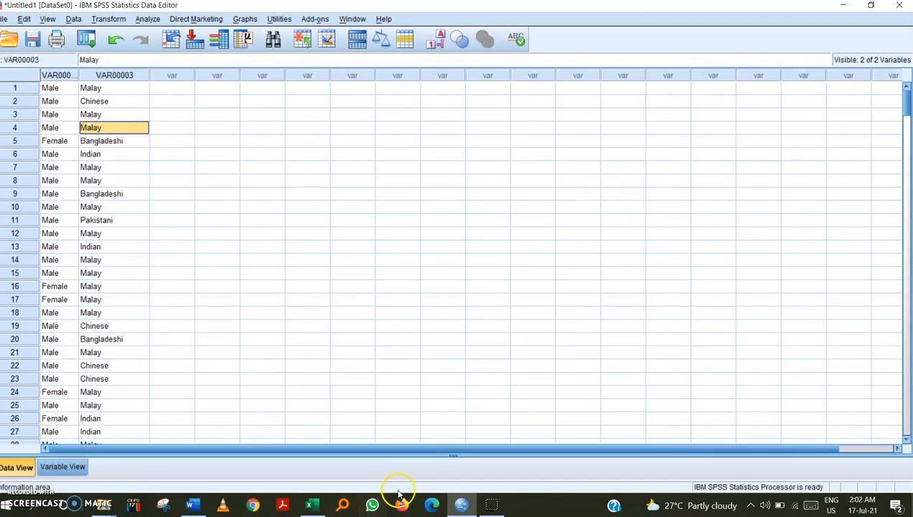
Return to Excel and copy the first three Likert-scale response columns, cells N2:P333.
left_click(315, 505)
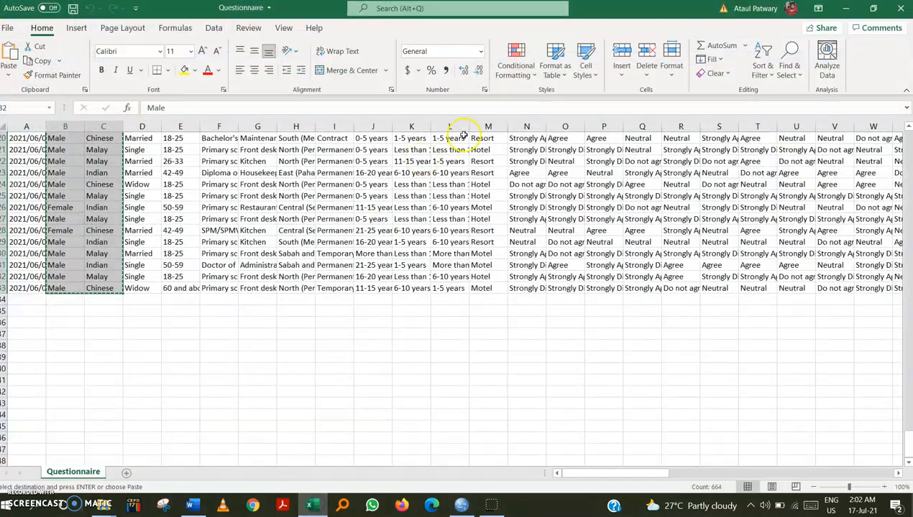
scroll(563, 272, "up", 15)
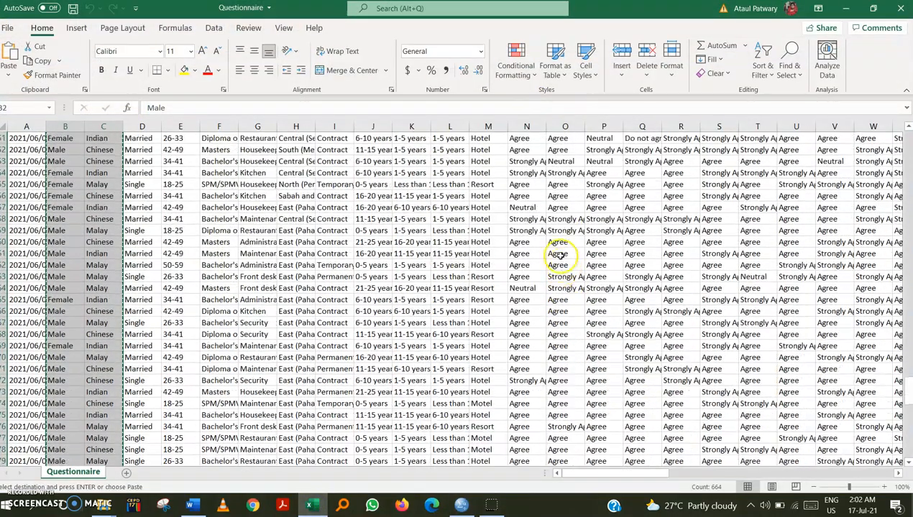
scroll(553, 173, "up", 15)
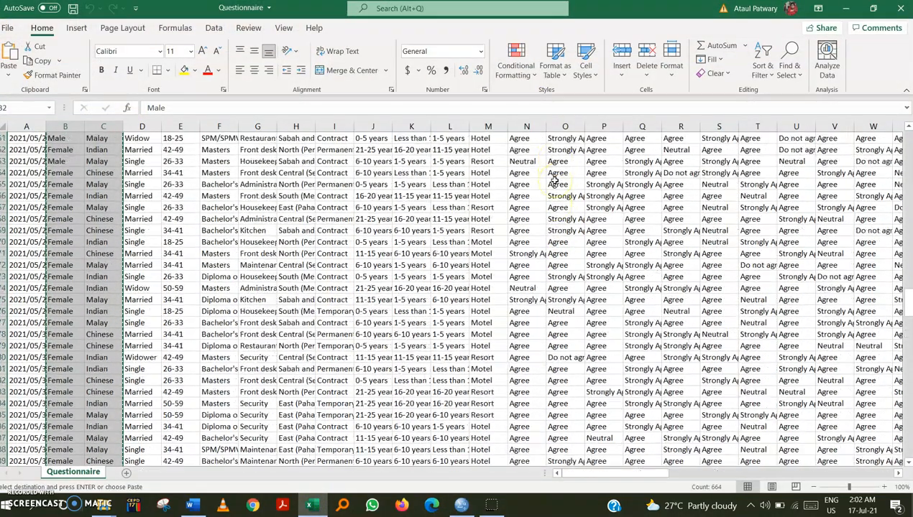
scroll(550, 183, "up", 15)
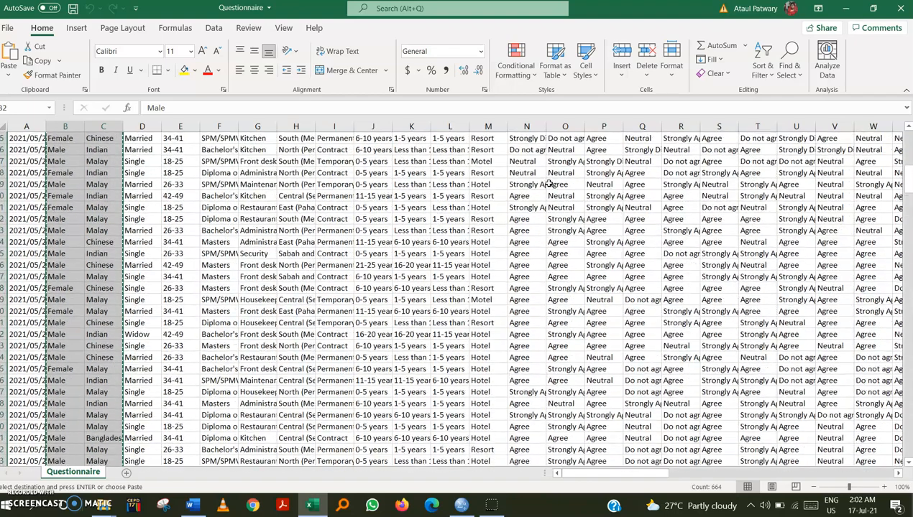
left_click(528, 140)
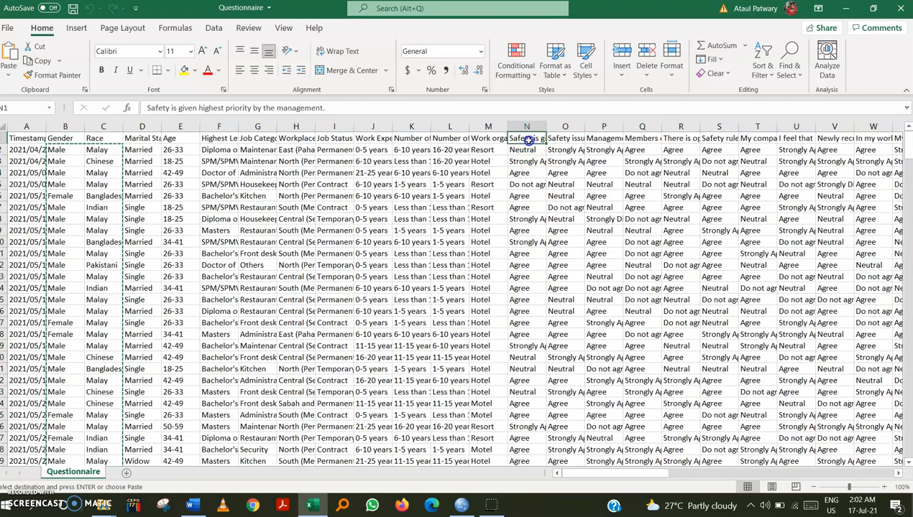
left_click(530, 149)
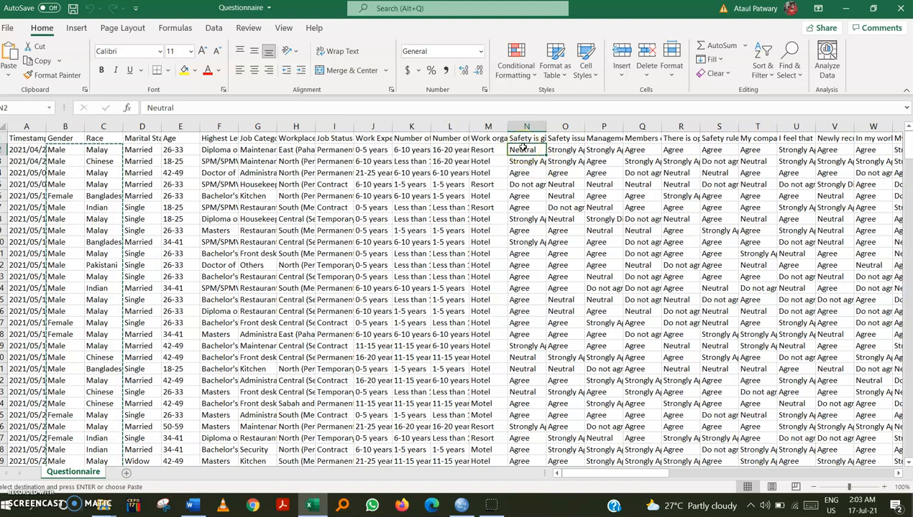
key("shift+Right")
key("shift+Right")
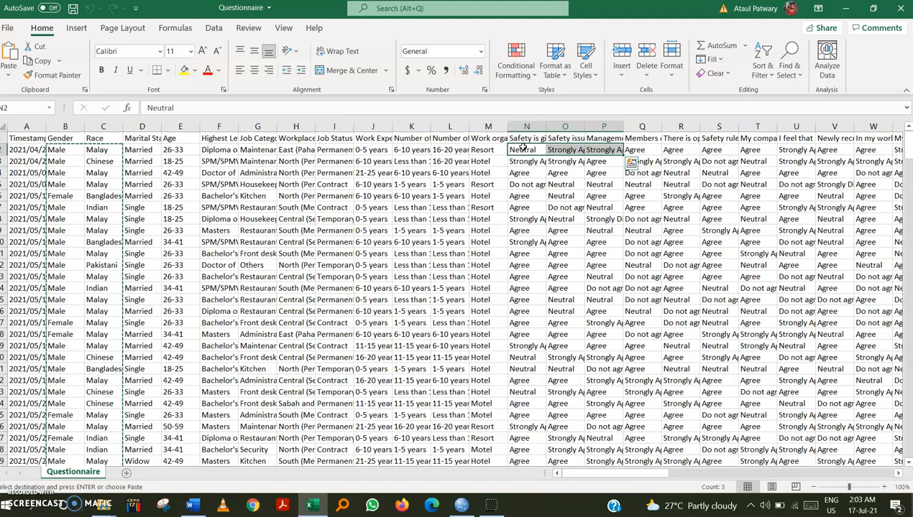
key("Left")
key("Left")
key("Right")
key("Right")
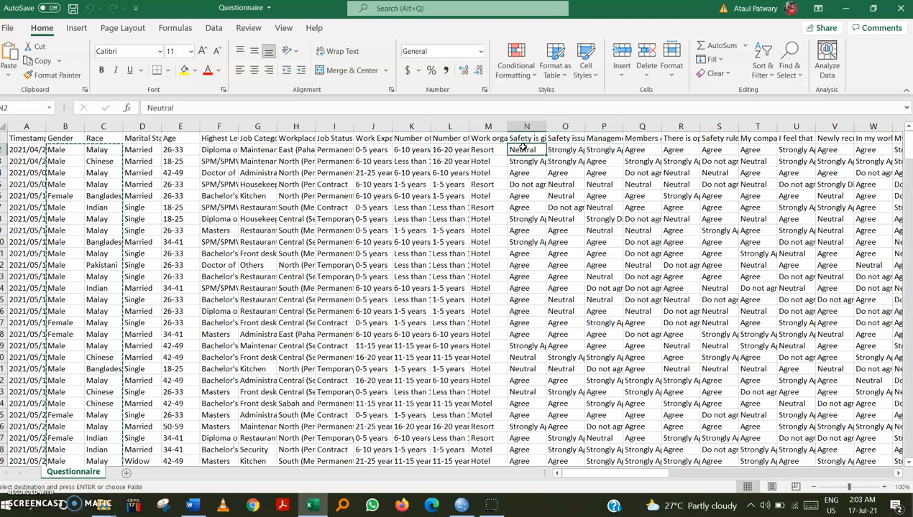
key("shift+Right")
key("shift+Right")
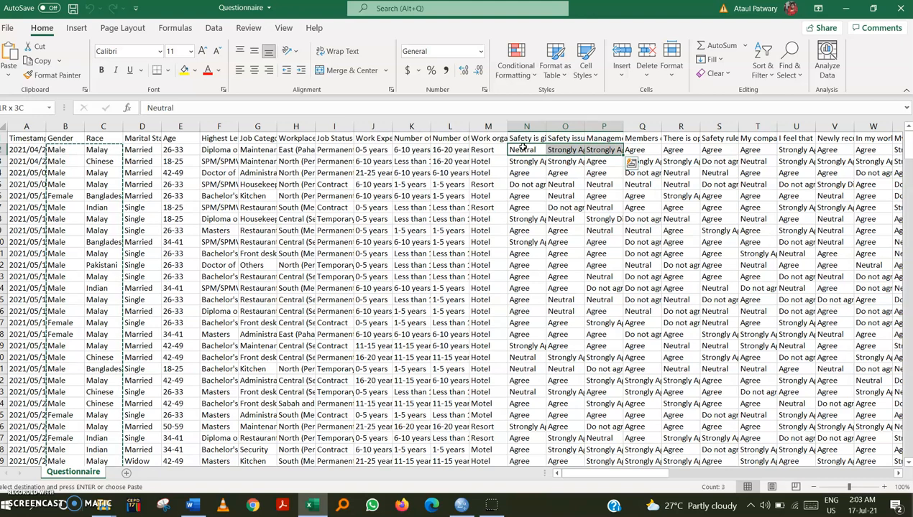
key("shift+Down")
key("shift+Down")
key("shift+Down")
key("shift+Down")
key("shift+Down")
key("shift+Down")
key("shift+Down")
key("shift+Down")
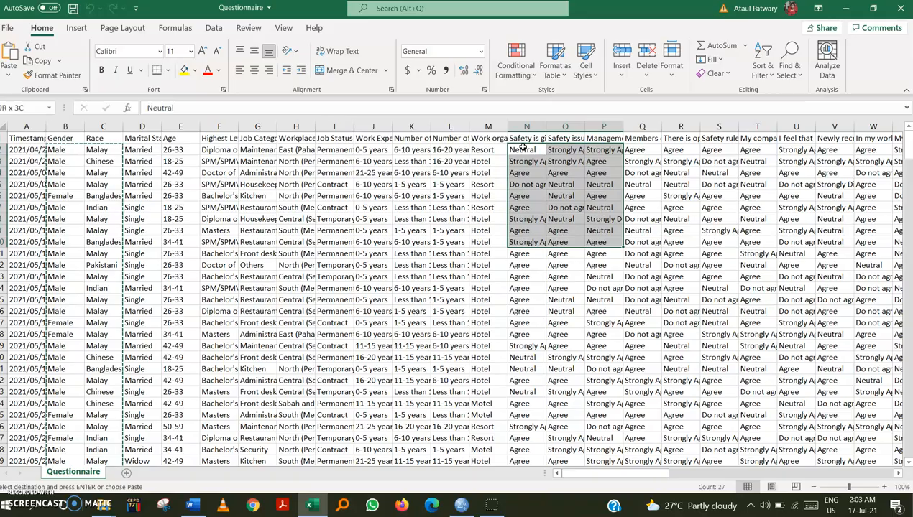
key("shift+Down")
key("shift+Down")
key("shift+Down")
key("shift+Down")
key("shift+Down")
key("shift+Down")
key("shift+Down")
key("shift+Down")
key("shift+Down")
key("shift+Down")
key("shift+Down")
key("shift+Down")
key("shift+Down")
key("shift+Down")
key("shift+Down")
key("shift+Down")
key("shift+Down")
key("shift+Down")
key("shift+Down")
key("shift+Down")
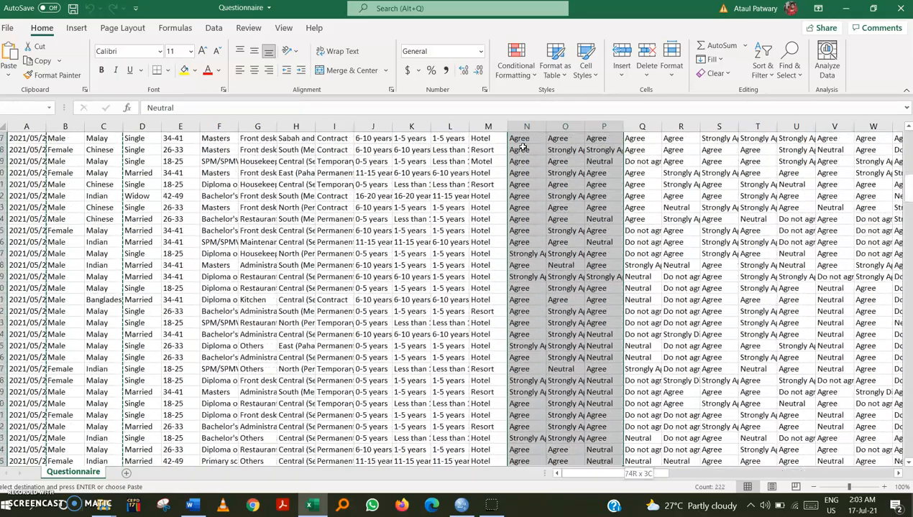
key("shift+Down")
key("shift+Down")
key("shift+Down")
key("shift+Down")
key("shift+Down")
key("shift+Down")
key("shift+Down")
key("shift+Down")
key("shift+Down")
key("shift+Down")
key("shift+Down")
key("shift+Down")
key("shift+Down")
key("shift+Down")
key("shift+Down")
key("shift+Down")
key("shift+Down")
key("shift+Down")
key("shift+Down")
key("shift+Down")
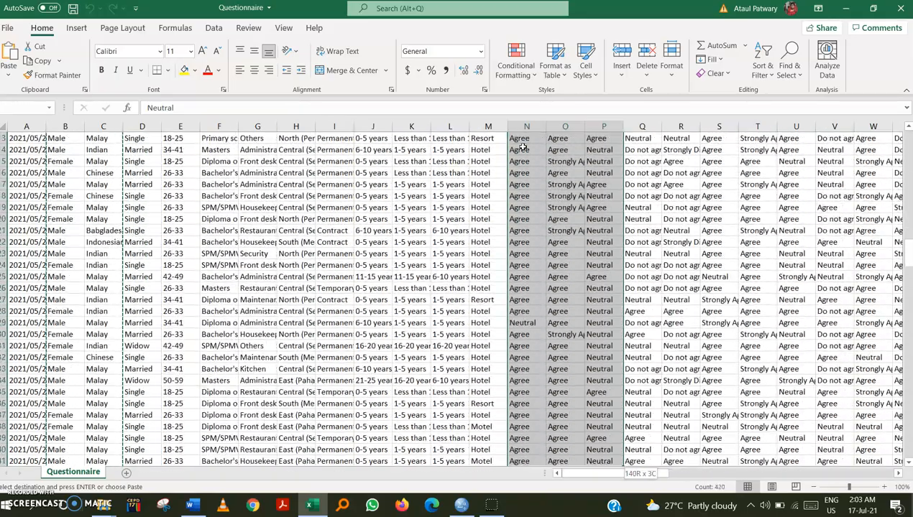
key("shift+Down")
key("shift+Down")
key("shift+Down")
key("shift+Down")
key("shift+Down")
key("shift+Down")
key("shift+Down")
key("shift+Down")
key("shift+Down")
key("shift+Down")
key("shift+Down")
key("shift+Down")
key("shift+Down")
key("shift+Down")
key("shift+Down")
key("shift+Down")
key("shift+Down")
key("shift+Down")
key("shift+Down")
key("shift+Down")
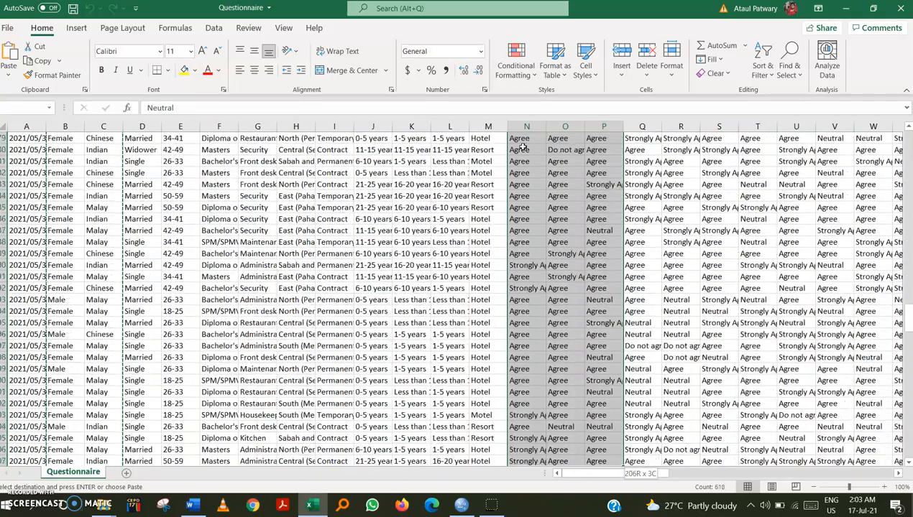
key("shift+Down")
key("shift+Down")
key("shift+Down")
key("shift+Down")
key("shift+Down")
key("shift+Down")
key("shift+Down")
key("shift+Down")
key("shift+Down")
key("shift+Down")
key("shift+Down")
key("shift+Down")
key("shift+Down")
key("shift+Down")
key("shift+Down")
key("shift+Down")
key("shift+Down")
key("shift+Down")
key("shift+Down")
key("shift+Down")
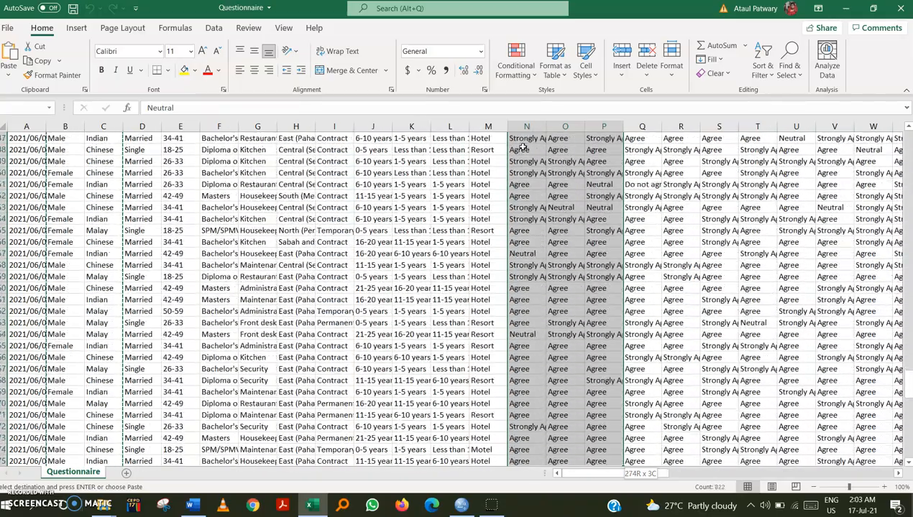
key("shift+Down")
key("shift+Down")
key("shift+Down")
key("shift+Down")
key("shift+Down")
key("shift+Down")
key("shift+Down")
key("shift+Down")
key("shift+Down")
key("shift+Down")
key("shift+Down")
key("shift+Down")
key("shift+Down")
key("shift+Down")
key("shift+Down")
key("shift+Down")
key("shift+Down")
key("shift+Down")
key("shift+Down")
key("shift+Down")
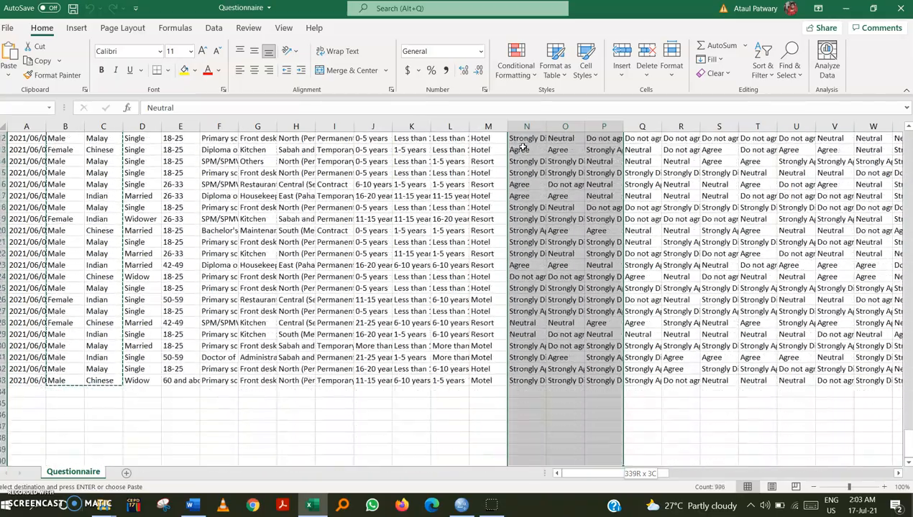
key("shift+Down")
key("shift+Down")
key("shift+Down")
key("shift+Down")
key("shift+Down")
key("shift+Down")
key("shift+Down")
key("shift+Down")
key("shift+Down")
key("shift+Down")
key("shift+Down")
key("shift+Up")
key("shift+Up")
key("shift+Up")
key("shift+Up")
key("shift+Up")
key("shift+Up")
key("shift+Up")
key("shift+Up")
key("shift+Up")
key("shift+Up")
key("shift+Up")
key("shift+Up")
key("shift+Up")
key("shift+Up")
key("shift+Up")
key("shift+Up")
key("shift+Up")
key("shift+Up")
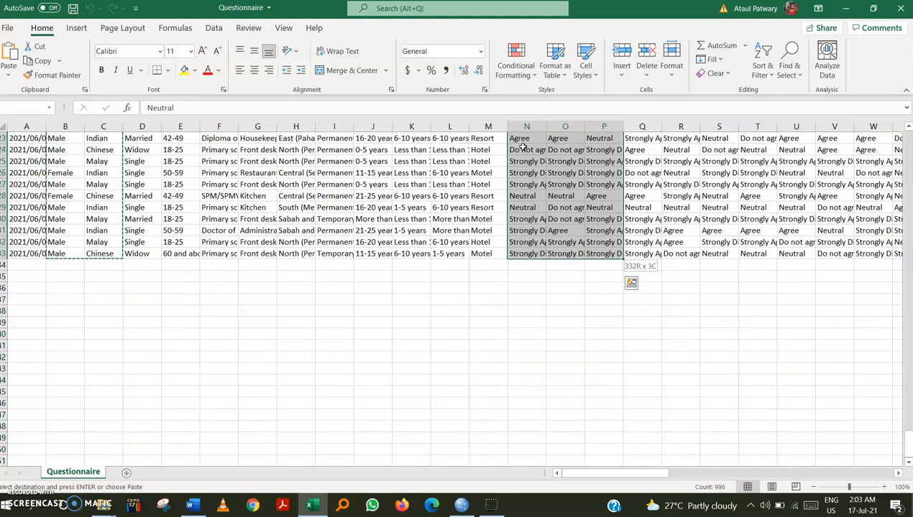
key("shift+Right")
key("shift+Right")
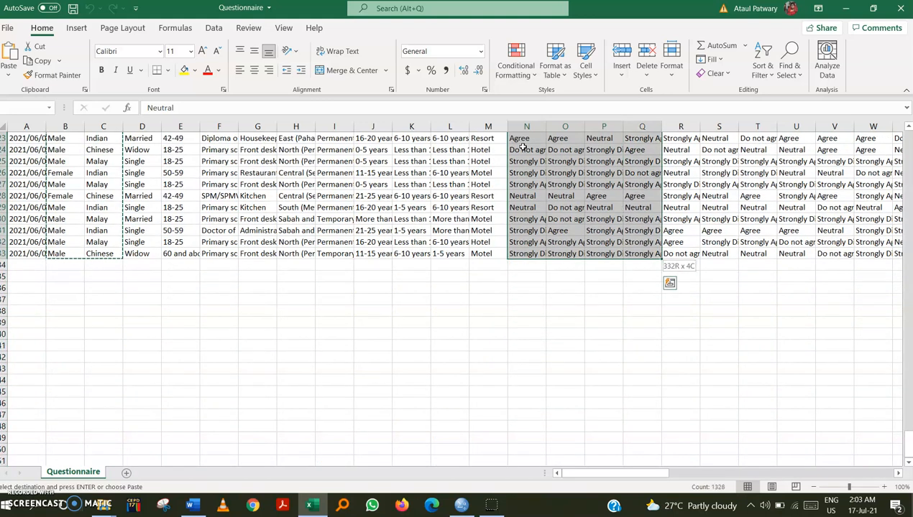
key("shift+Right")
key("shift+Right")
key("shift+Right")
key("shift+Right")
key("shift+Right")
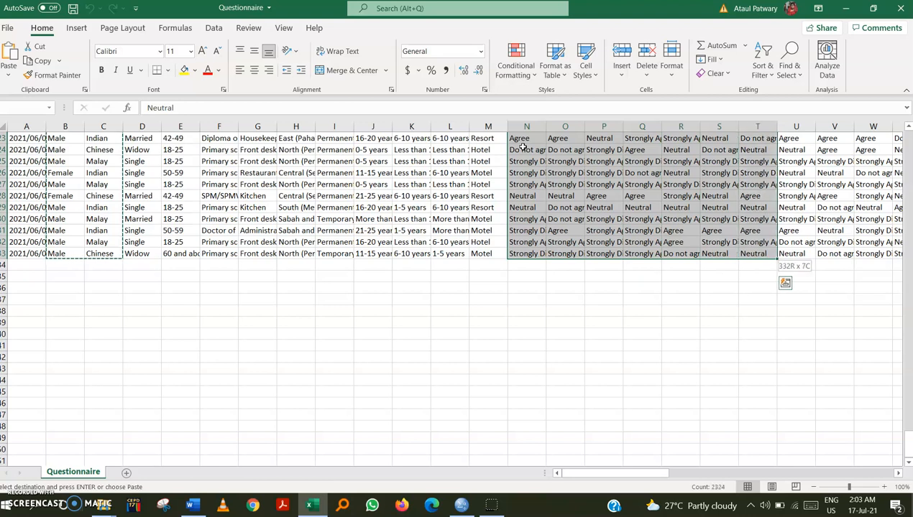
key("shift+Right")
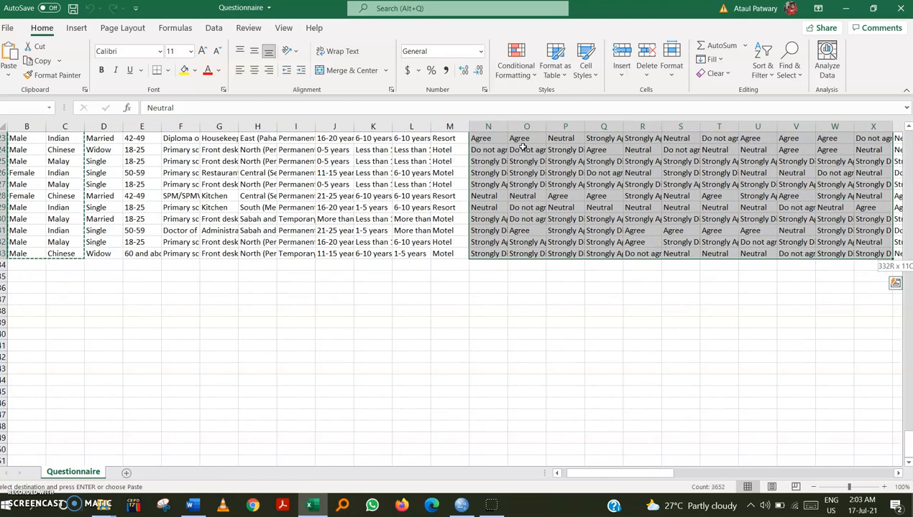
key("shift+Left")
key("shift+Left")
key("shift+Left")
key("shift+Left")
key("shift+Left")
key("shift+Left")
key("shift+Left")
key("shift+Left")
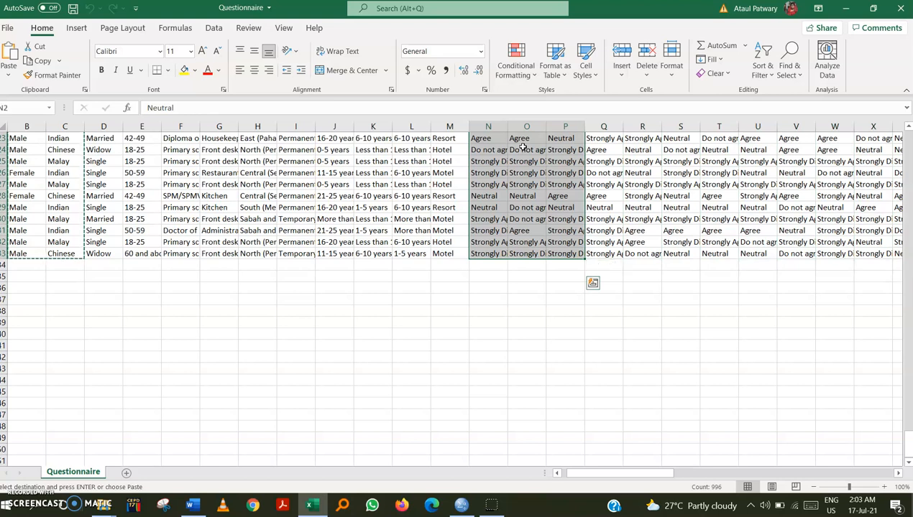
key("ctrl+c")
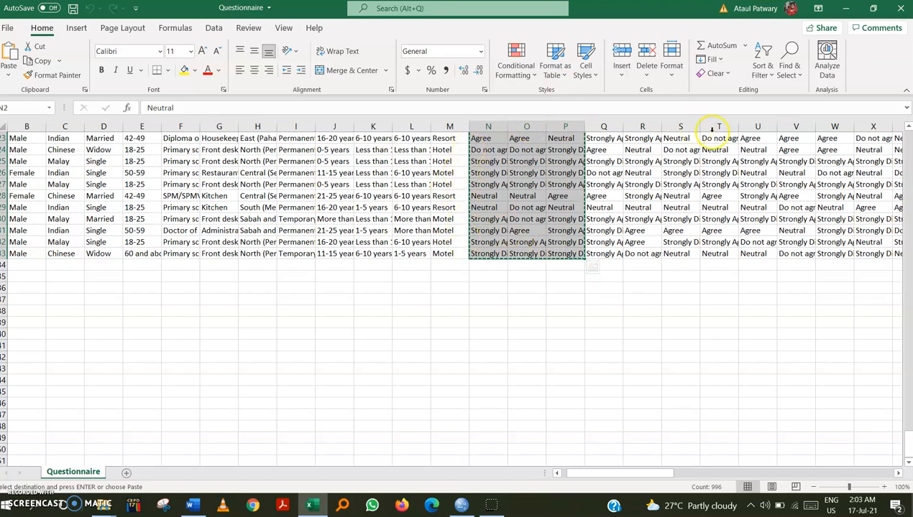
Paste the copied responses into the first row of the third column in the SPSS Data View.
left_click(843, 10)
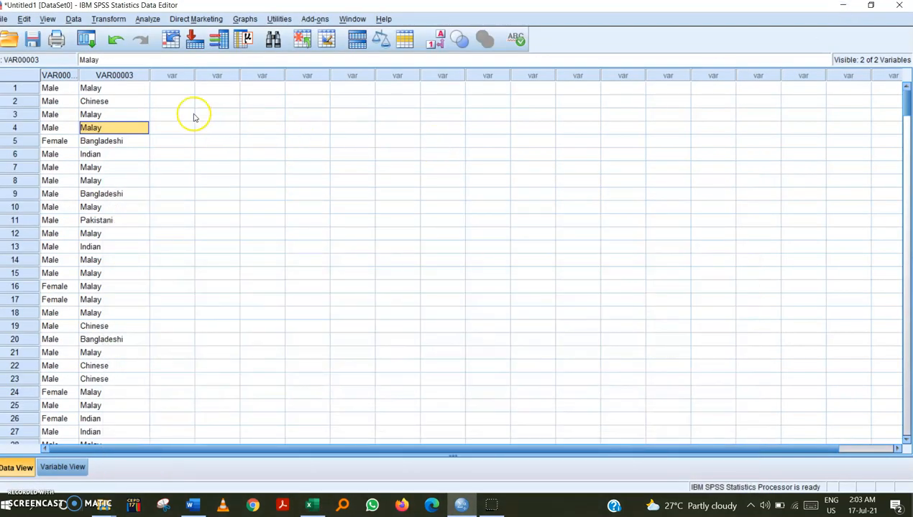
left_click(174, 87)
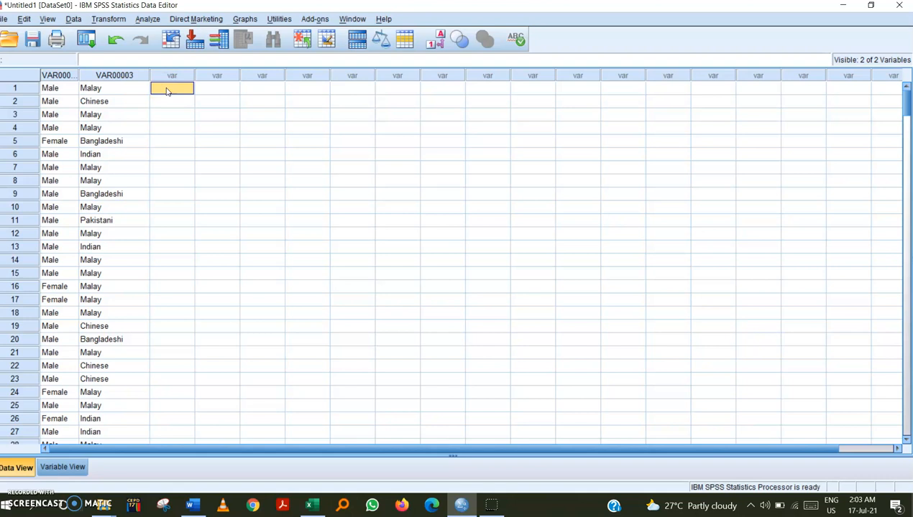
right_click(167, 89)
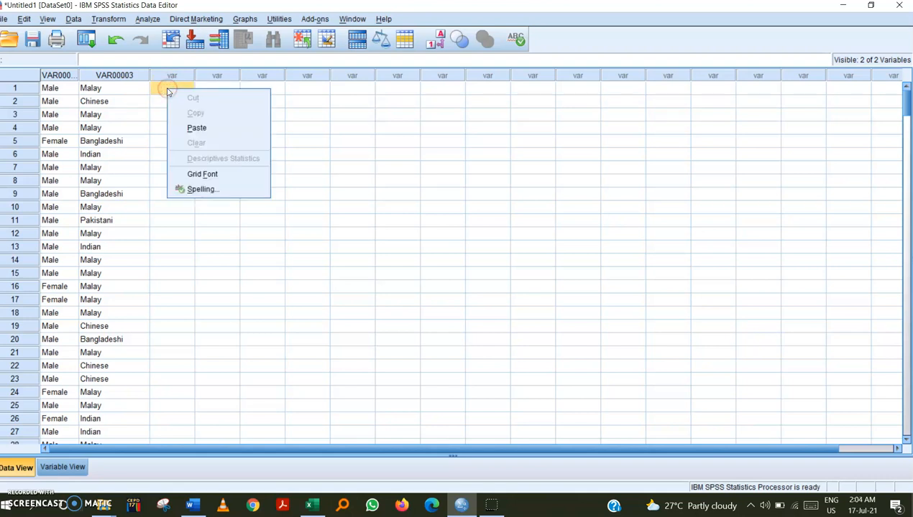
left_click(184, 129)
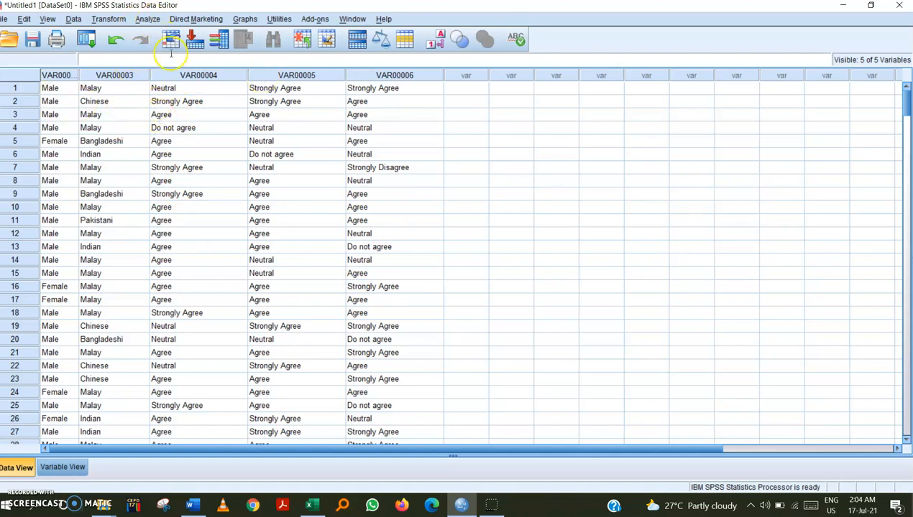
Inspect the pasted gender values in the first rows of the SPSS data.
left_click(164, 88)
left_click(56, 88)
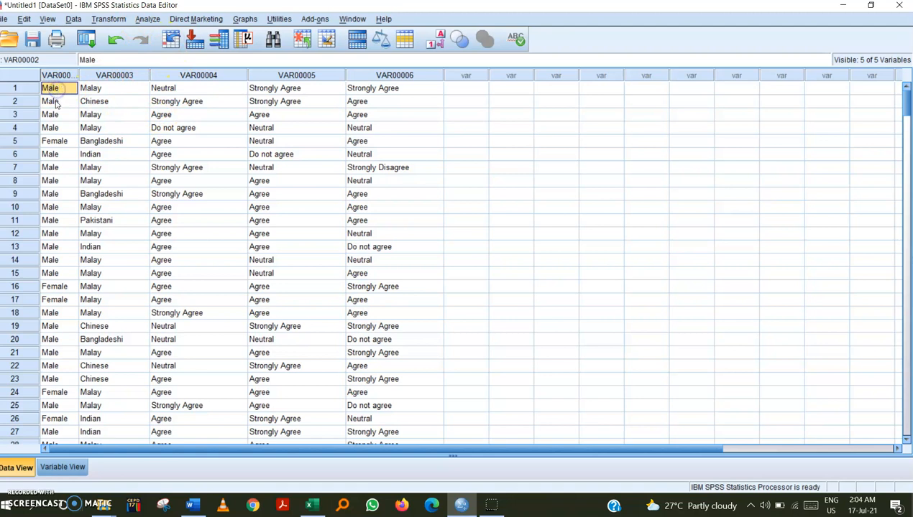
left_click(55, 101)
left_click(61, 88)
left_click(61, 103)
left_click(61, 90)
left_click(63, 102)
left_click(62, 89)
left_click(61, 115)
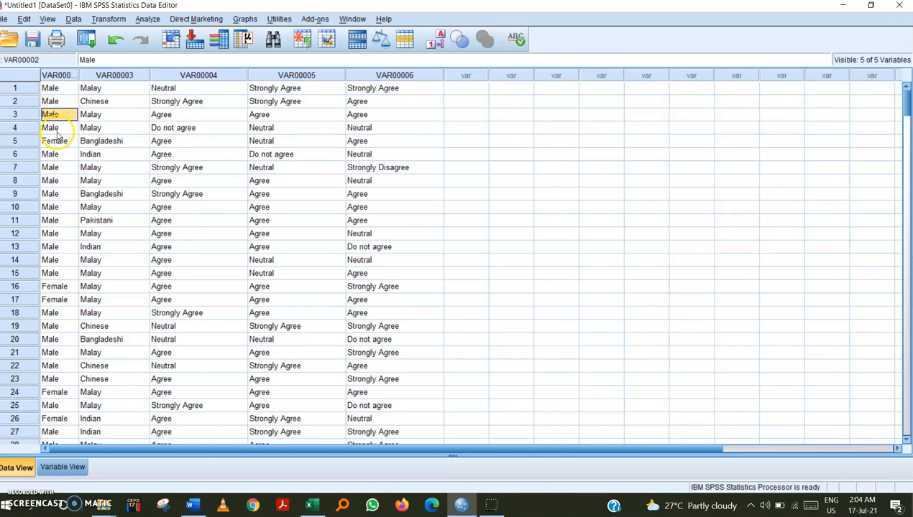
left_click(56, 88)
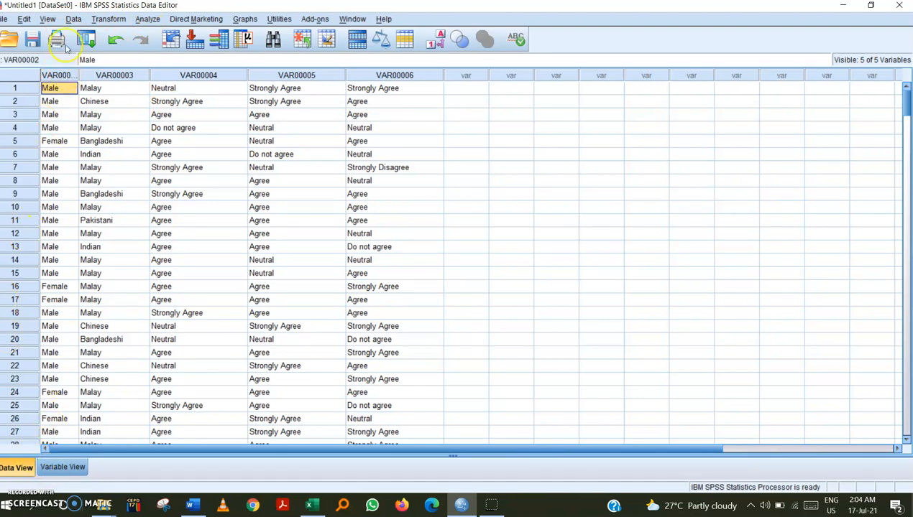
Set the type of the first variable, VAR00002, to Numeric in Variable View.
double_click(65, 9)
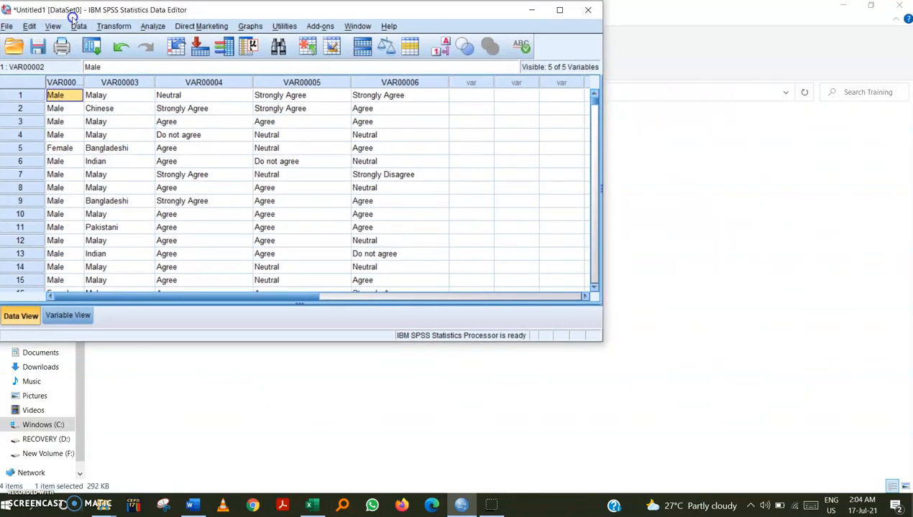
left_click_drag(602, 341, 902, 484)
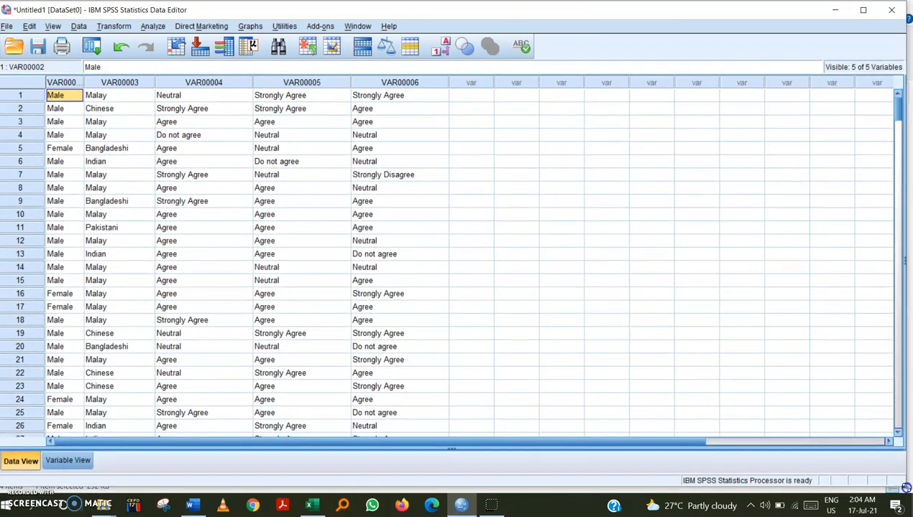
left_click(57, 460)
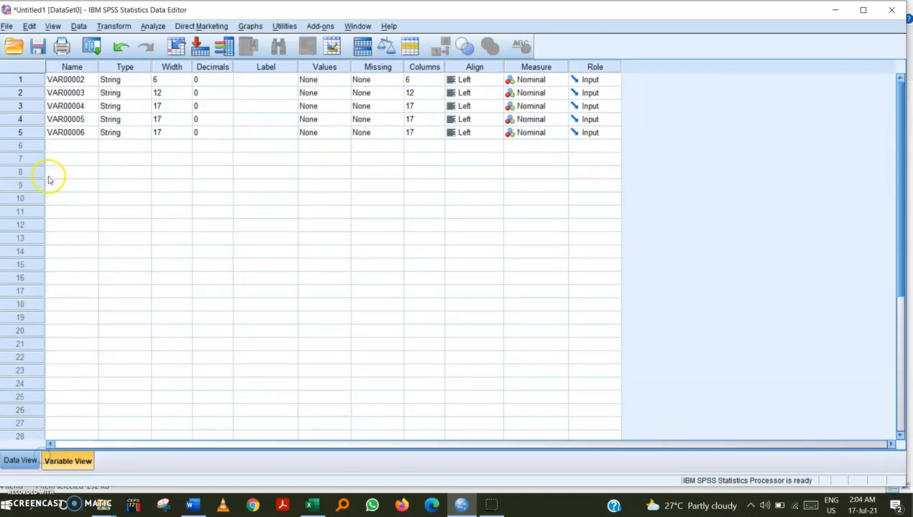
left_click(112, 79)
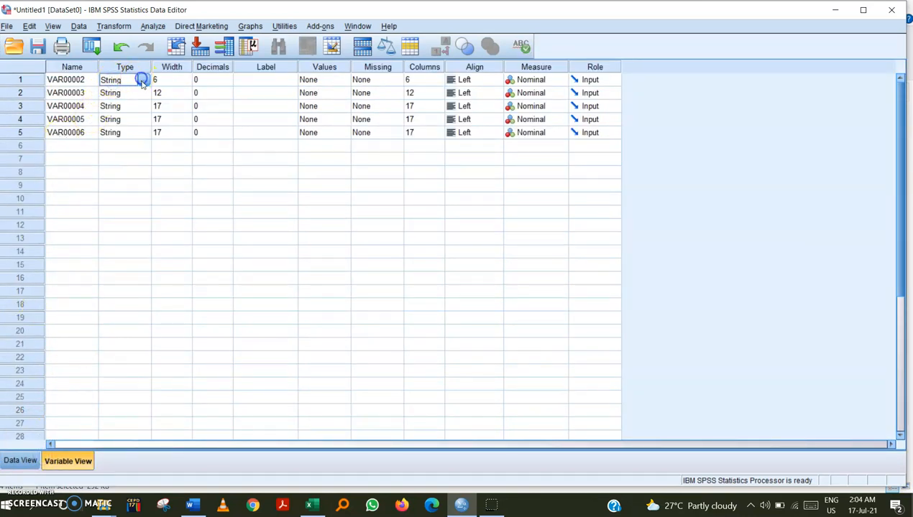
left_click(141, 80)
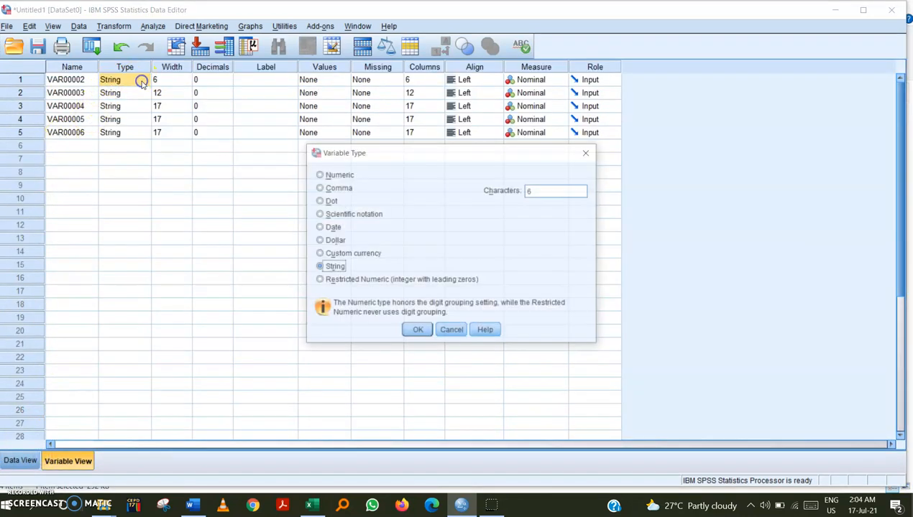
left_click(320, 175)
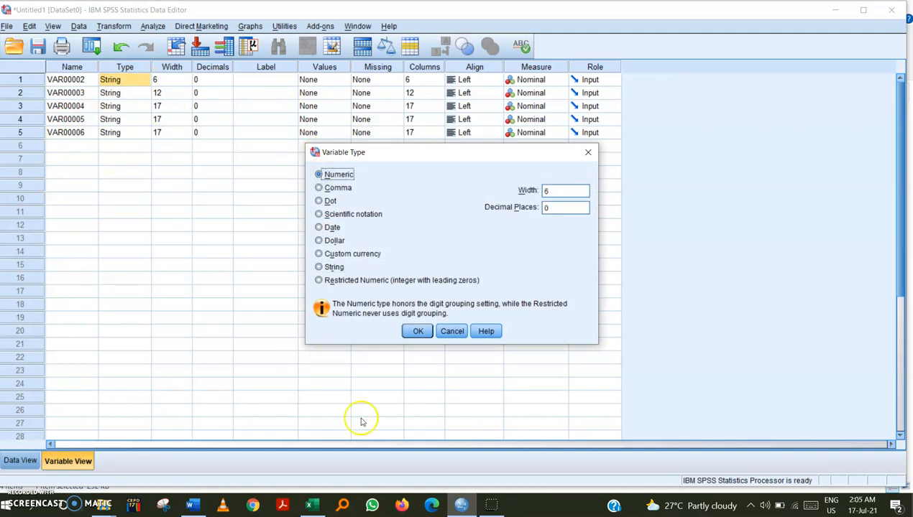
left_click(427, 334)
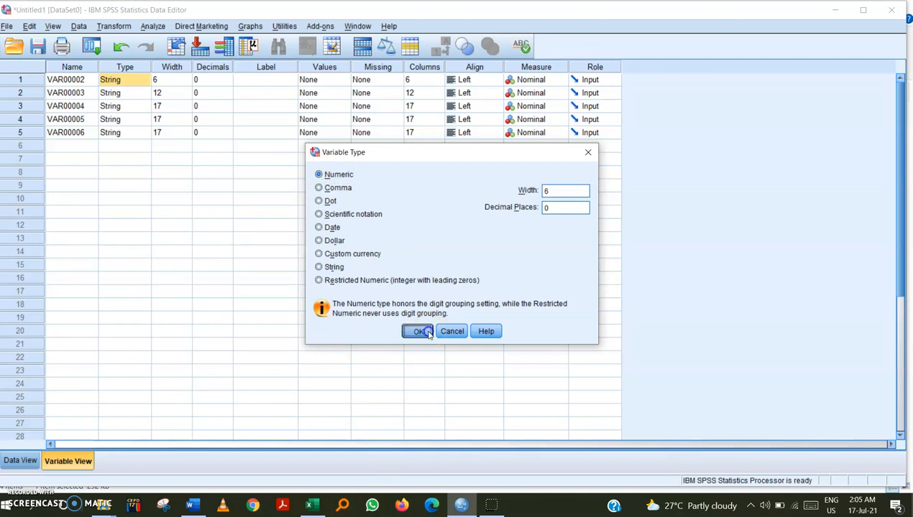
Undo the change of the first variable's type to Numeric after checking its gender cells in Data View.
left_click(89, 462)
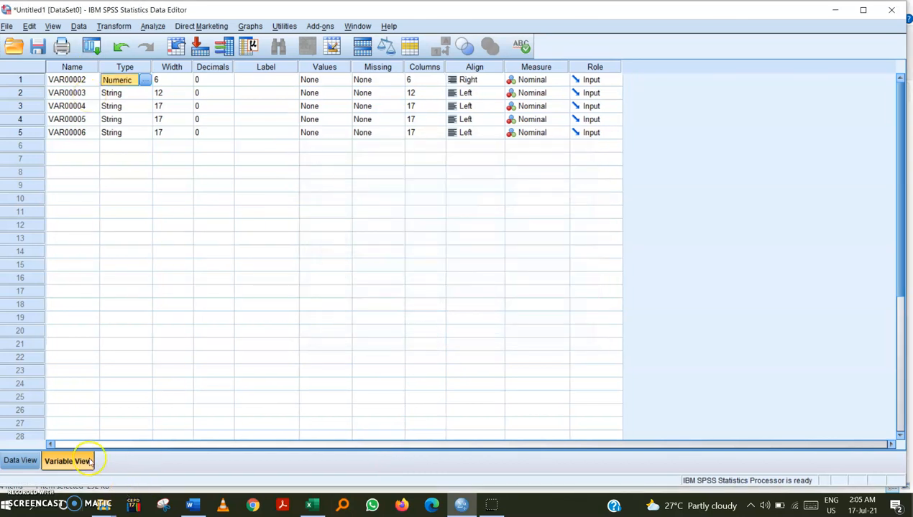
left_click(20, 461)
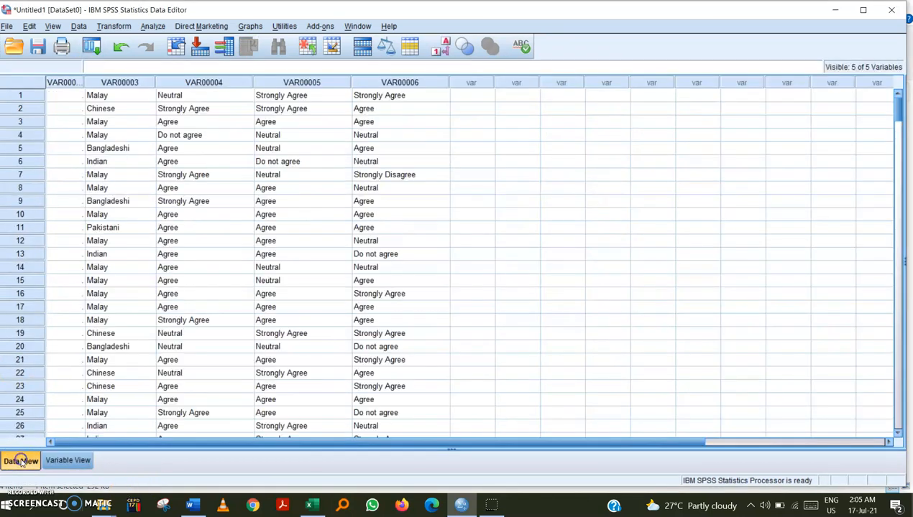
left_click(70, 95)
left_click(72, 108)
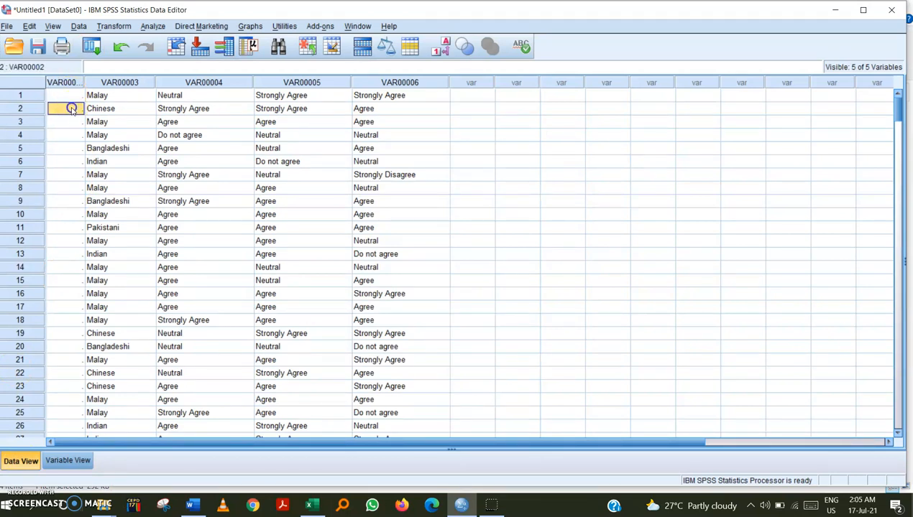
left_click(71, 83)
left_click(72, 106)
left_click(76, 95)
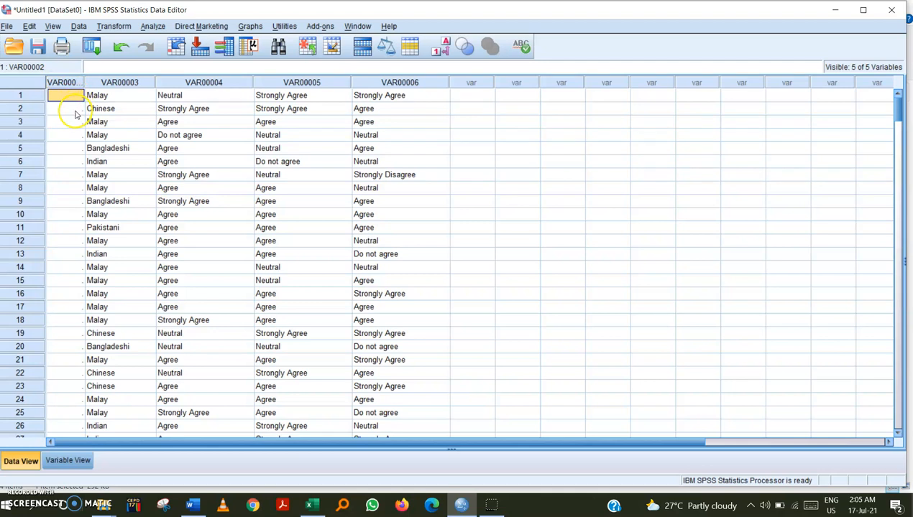
left_click(75, 111)
left_click(72, 96)
left_click(77, 111)
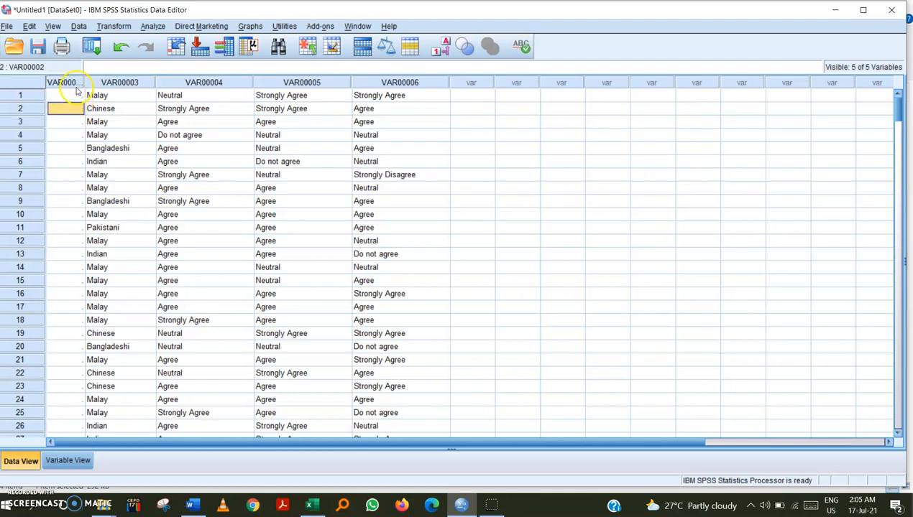
key("ctrl+z")
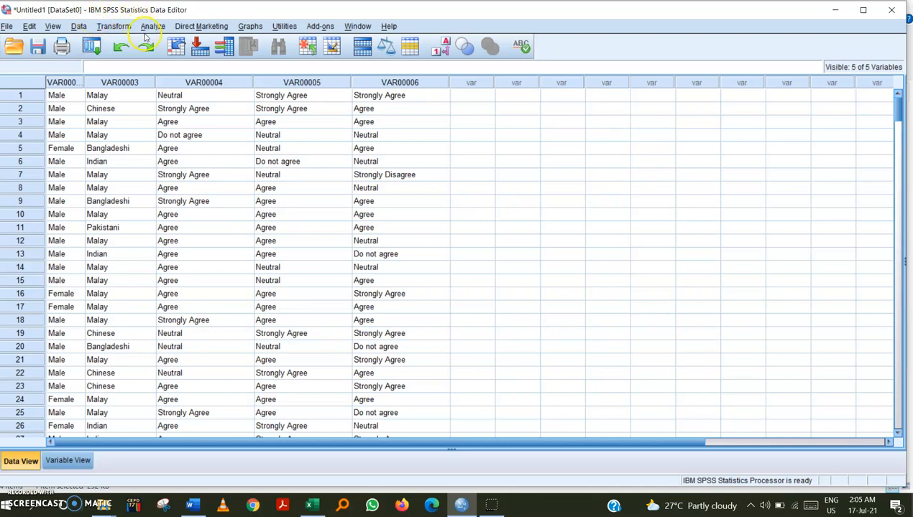
Open the English Version questionnaire document and tile it beside the SPSS Data Editor at the demographics section.
left_click(73, 85)
left_click(69, 107)
left_click(66, 84)
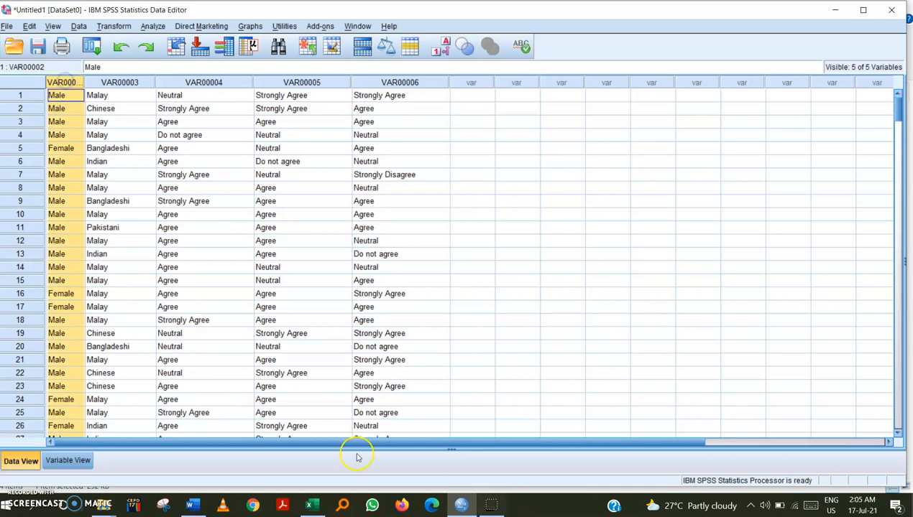
left_click_drag(314, 11, 585, 63)
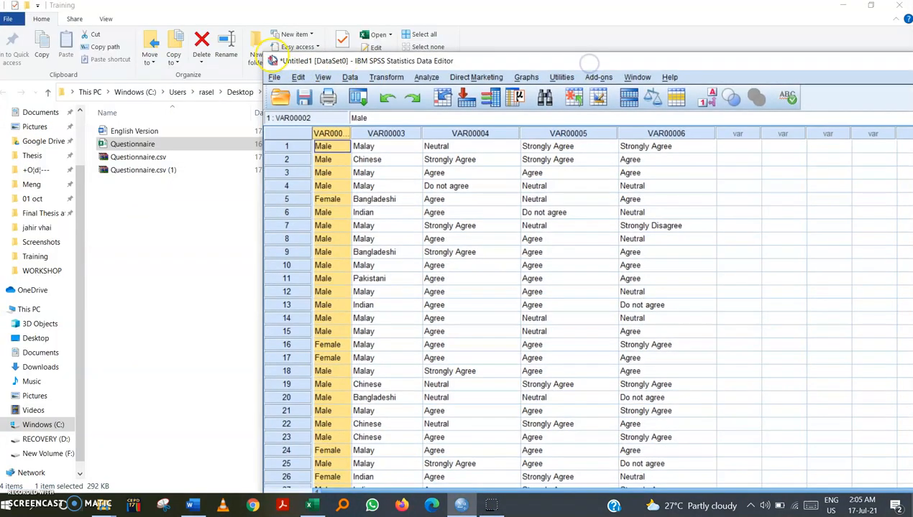
left_click_drag(263, 53, 462, 1)
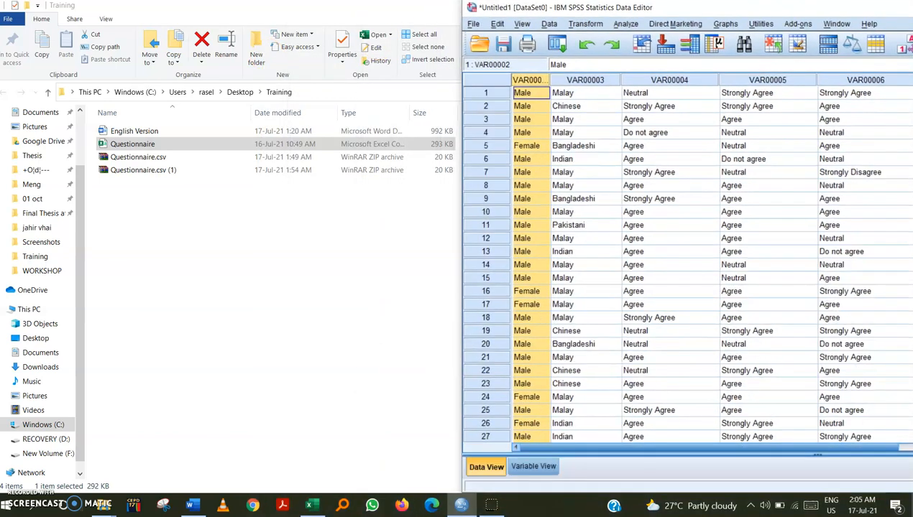
double_click(171, 132)
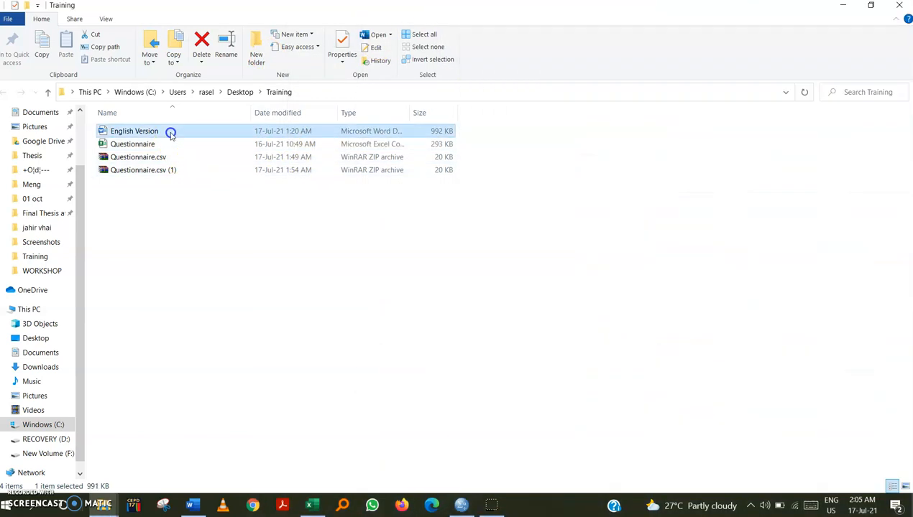
left_click_drag(311, 116, 233, 13)
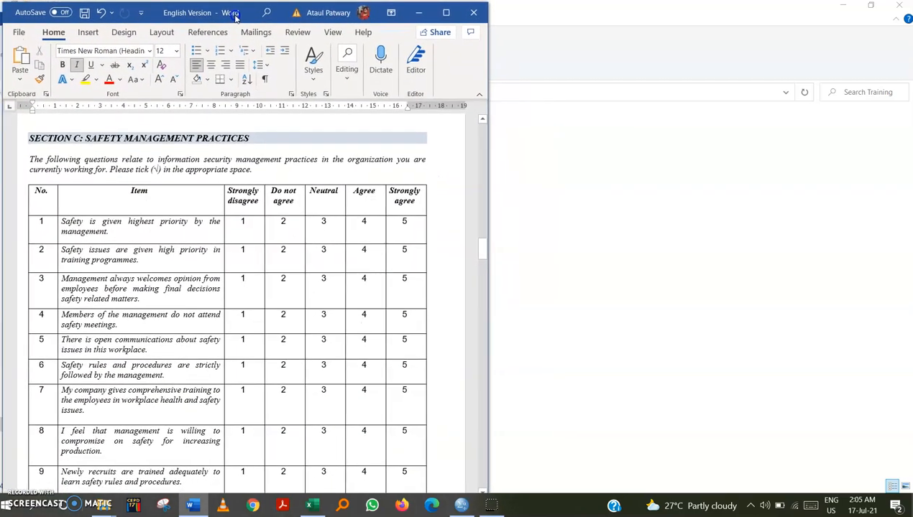
left_click_drag(483, 246, 476, 128)
left_click(460, 505)
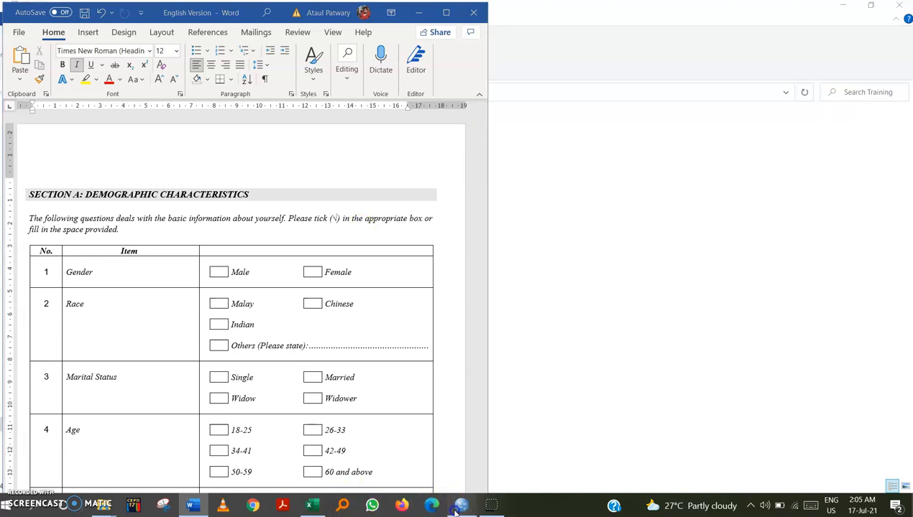
Compare the questionnaire's Gender answer options with the values in the first SPSS column.
left_click(137, 280)
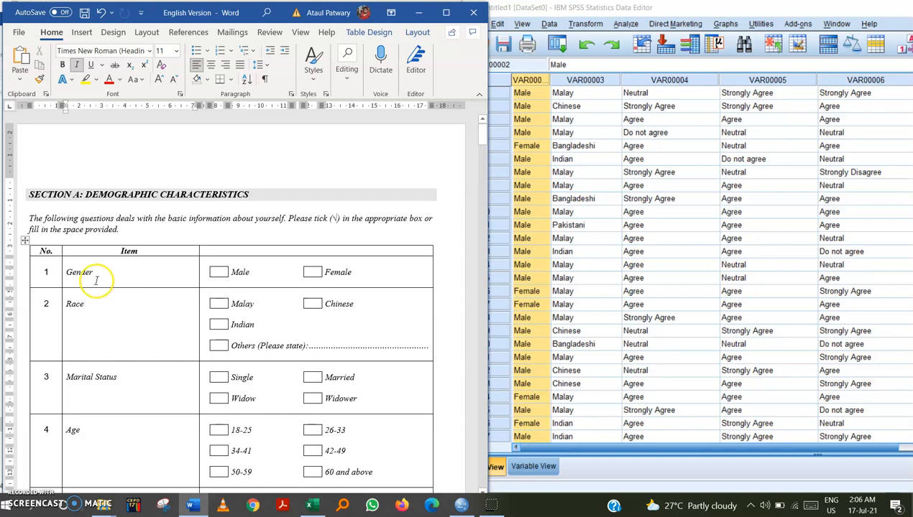
left_click(219, 275)
left_click(236, 276)
left_click(336, 274)
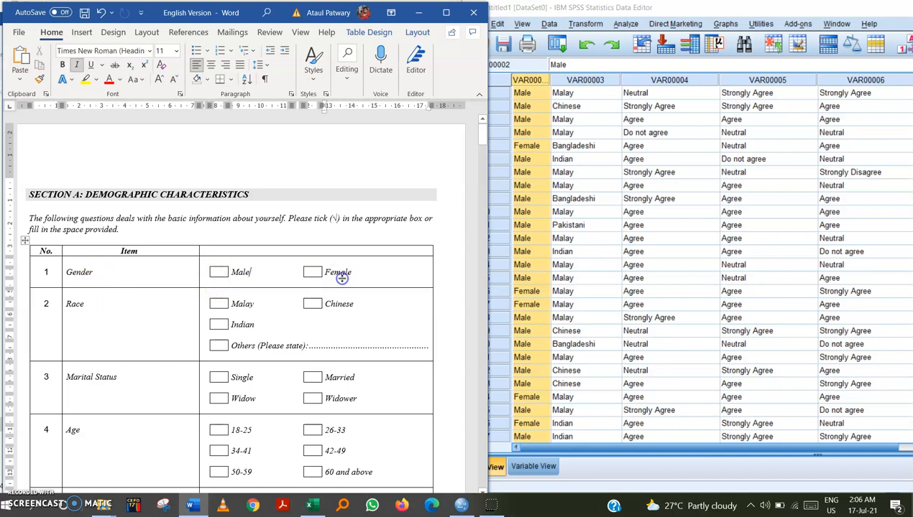
left_click(544, 13)
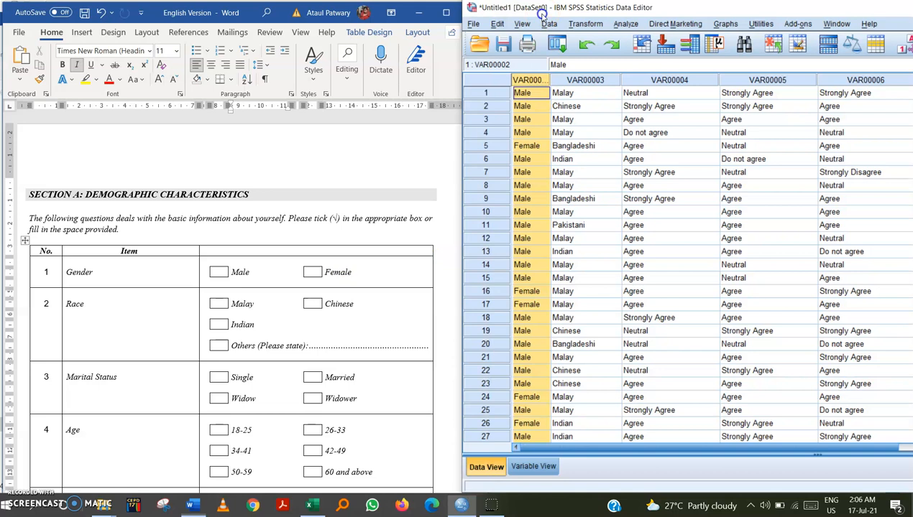
left_click(523, 107)
left_click(521, 133)
left_click(518, 212)
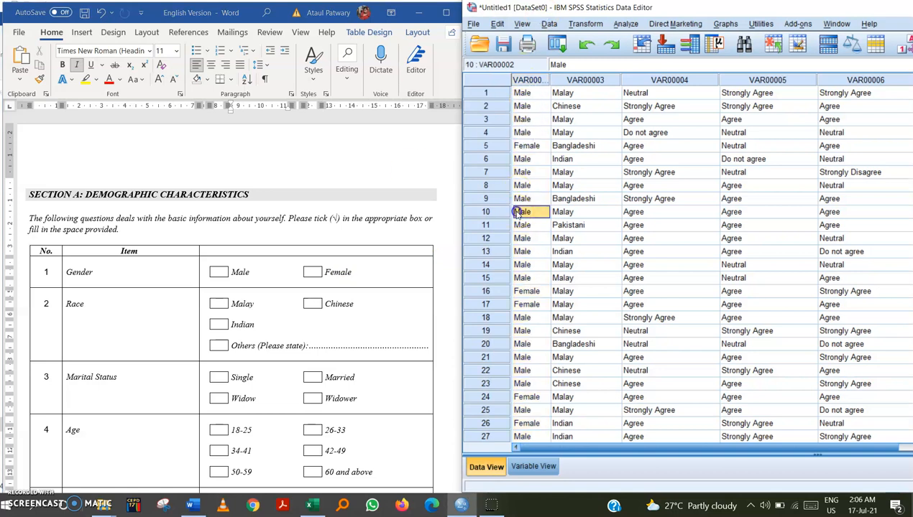
left_click(521, 278)
left_click(266, 273)
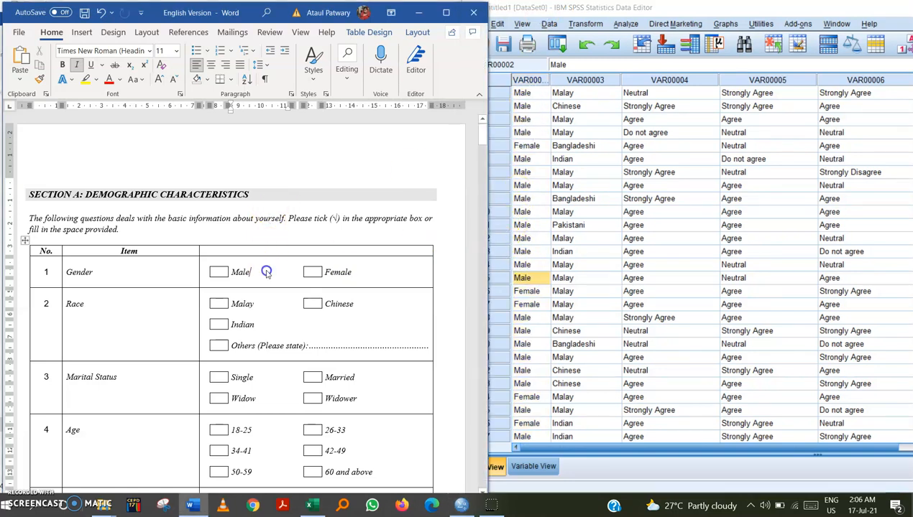
left_click(522, 93)
left_click(528, 80)
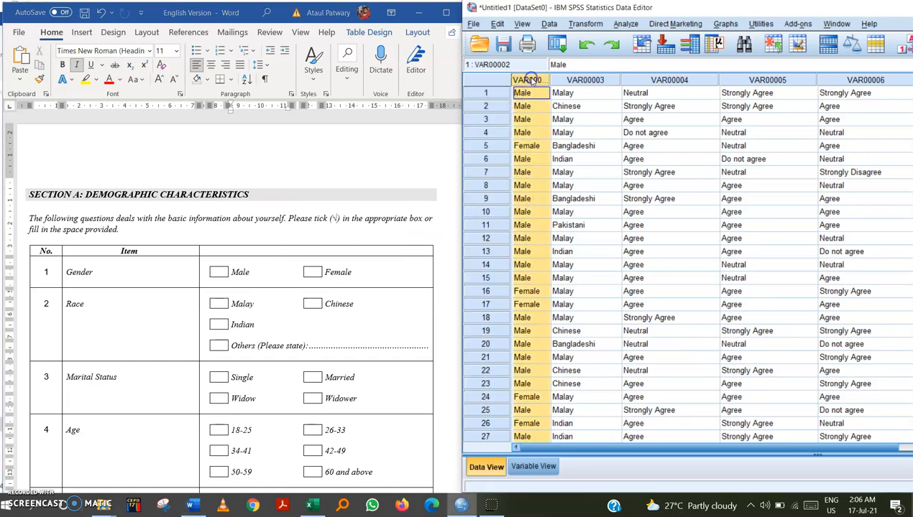
Replace all Male entries in the first column with 1, then undo the replacement.
key("ctrl+f")
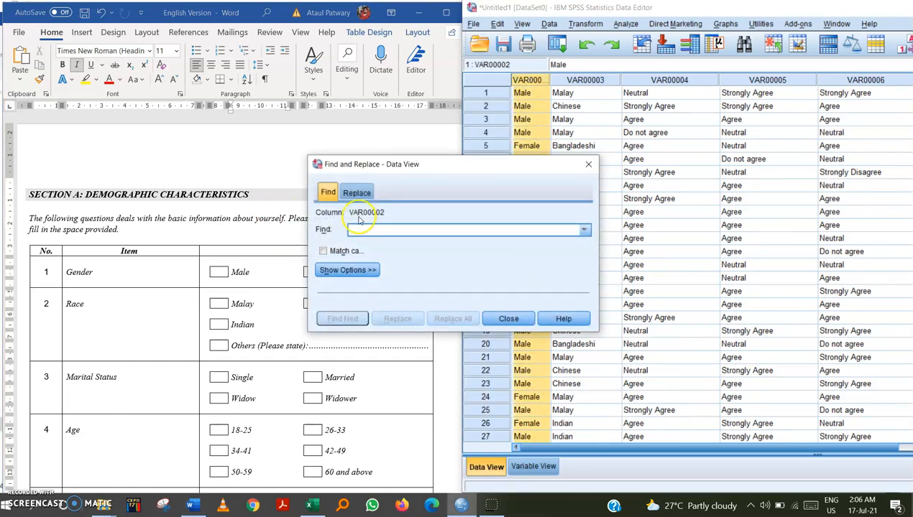
left_click(356, 193)
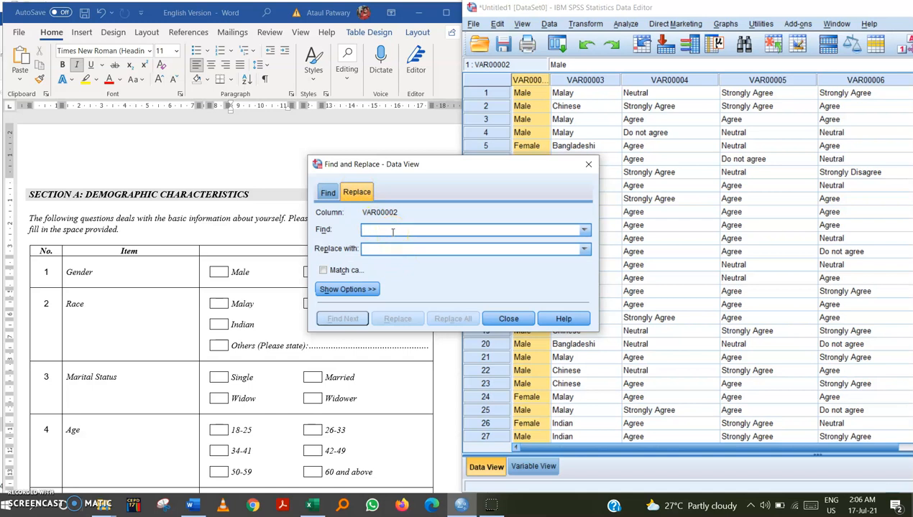
type("MQK")
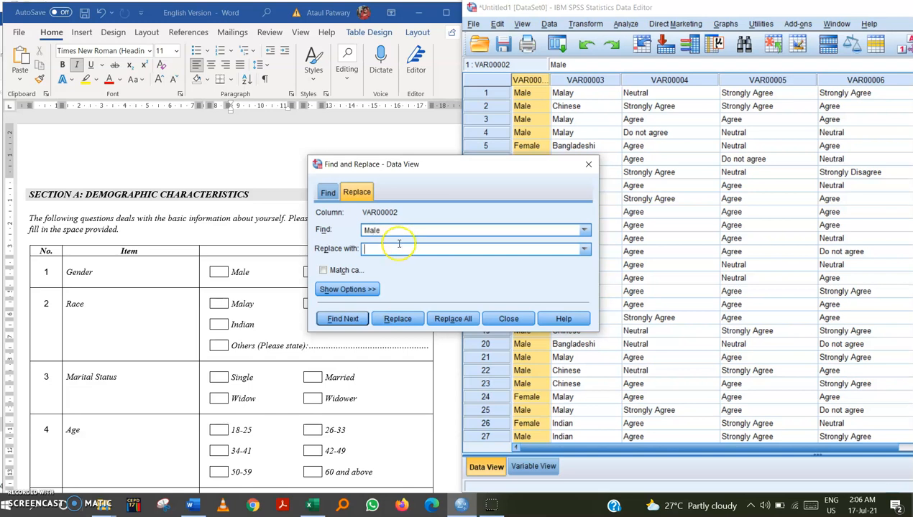
left_click(399, 248)
type("1")
left_click(404, 318)
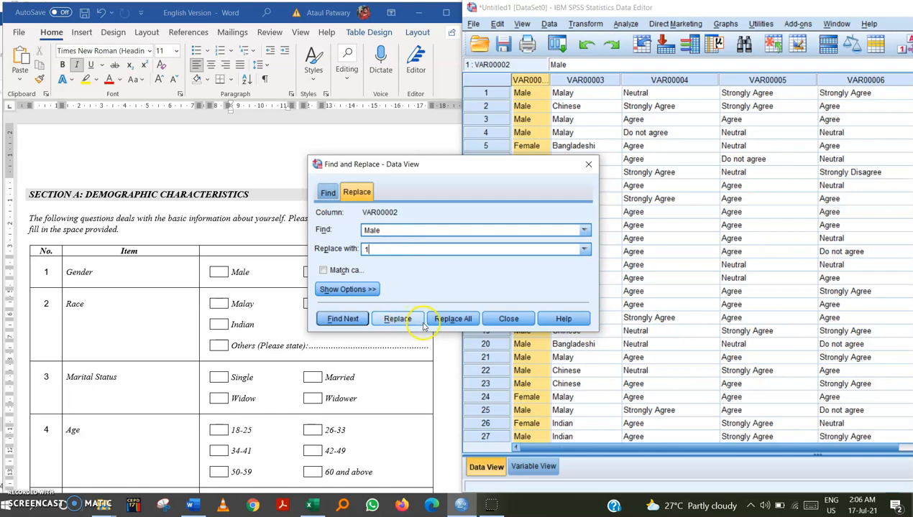
left_click(453, 318)
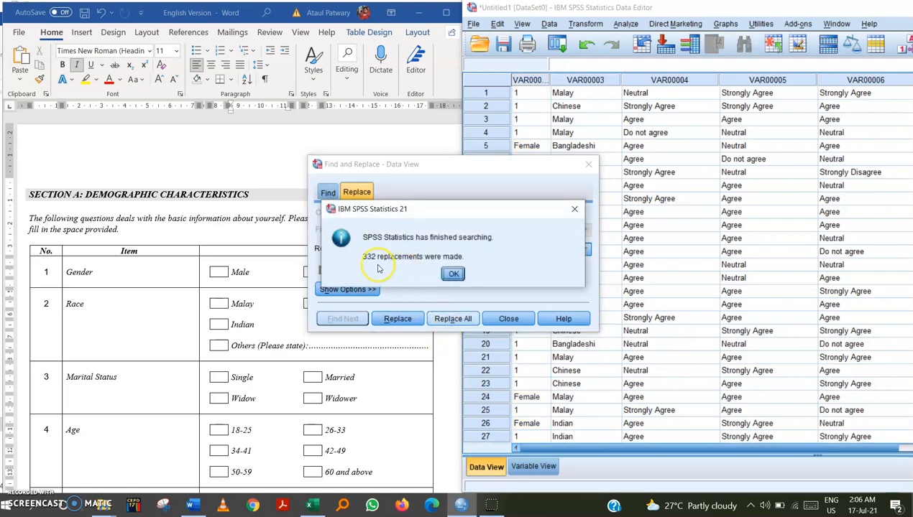
left_click(571, 208)
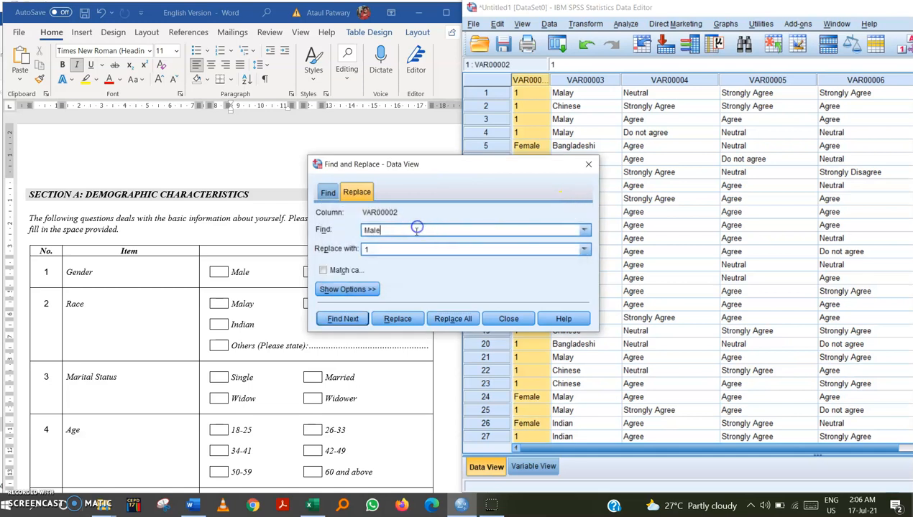
left_click(587, 164)
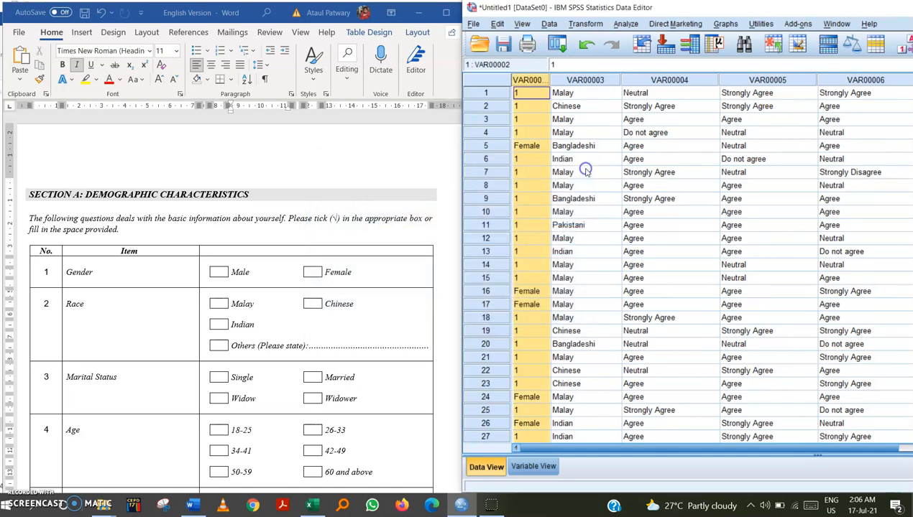
key("ctrl+z")
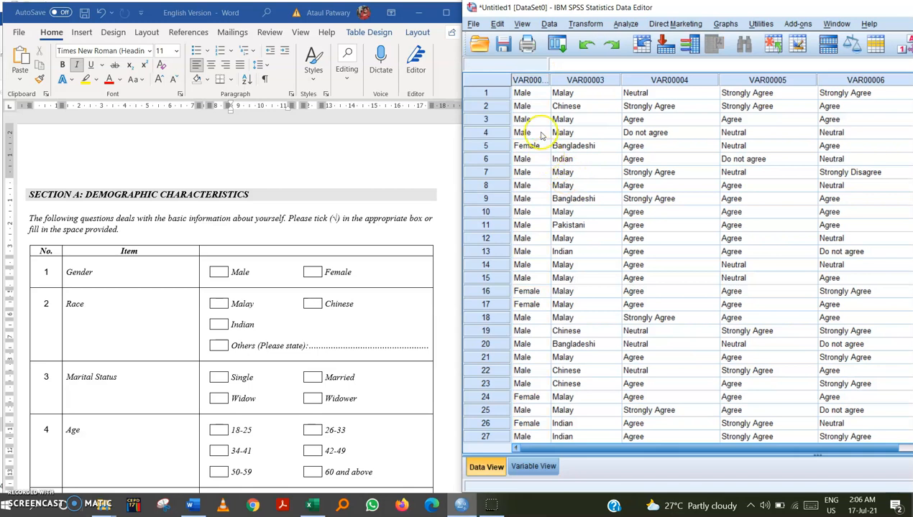
Replace all Female entries in the first column with 2 using Find and Replace.
left_click(529, 82)
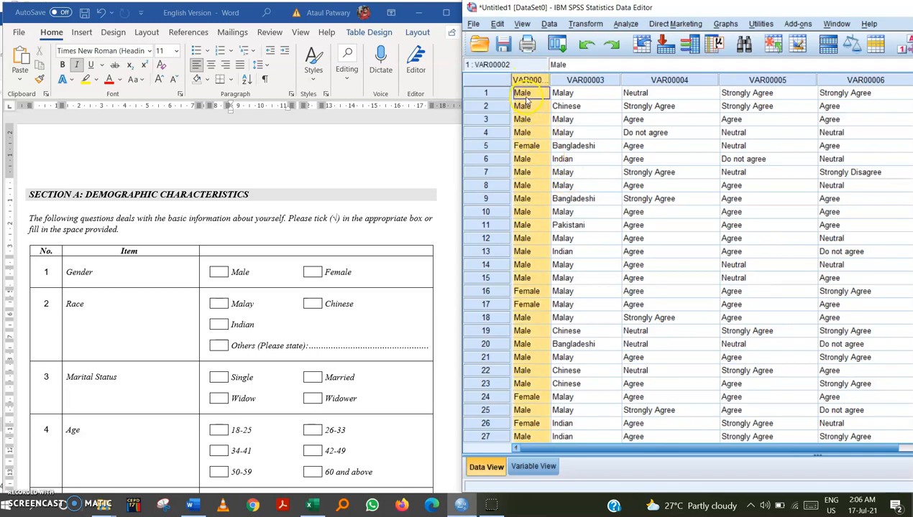
left_click(527, 148)
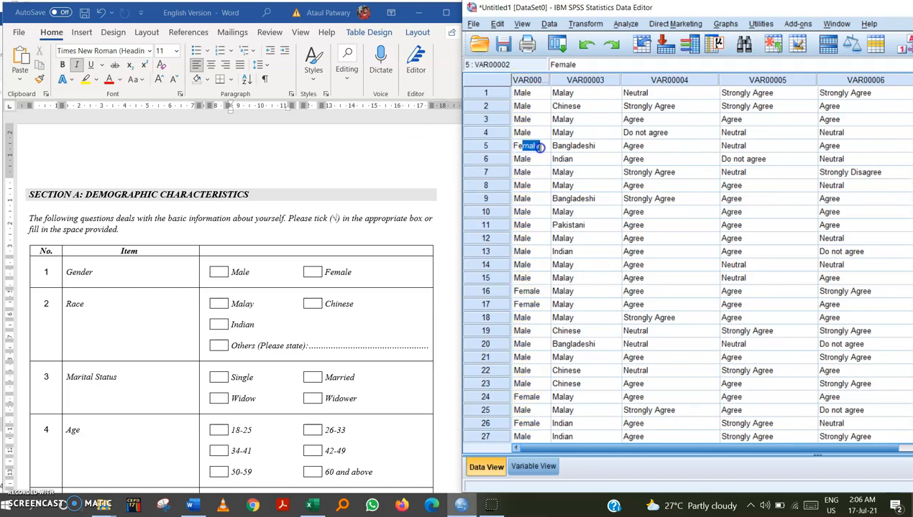
double_click(536, 146)
double_click(537, 146)
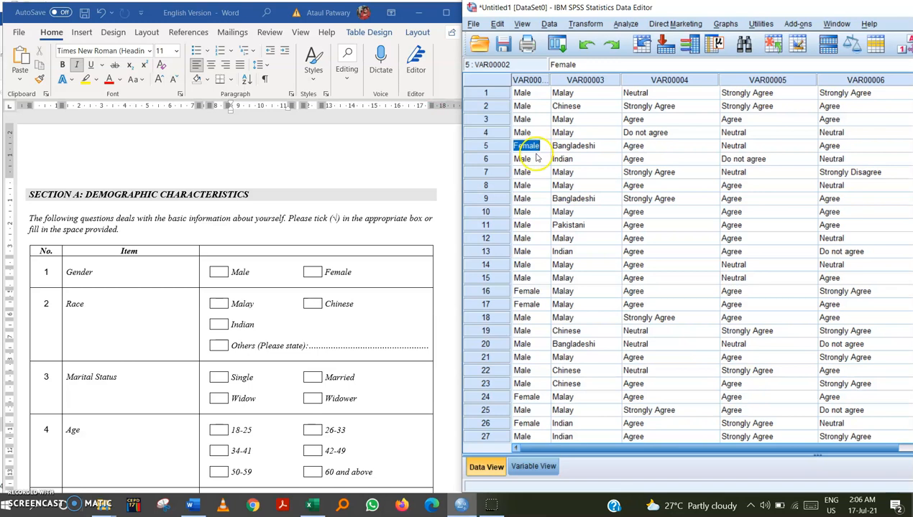
left_click(524, 79)
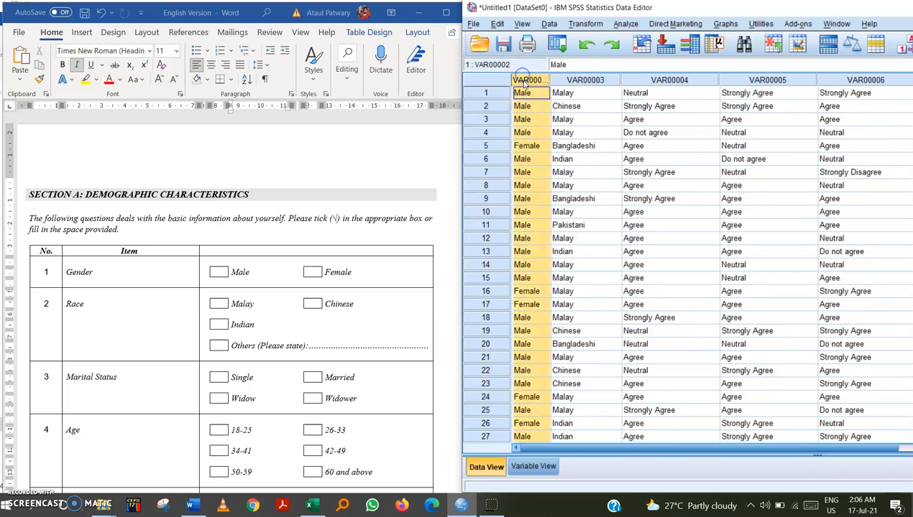
key("ctrl+f")
left_click(371, 196)
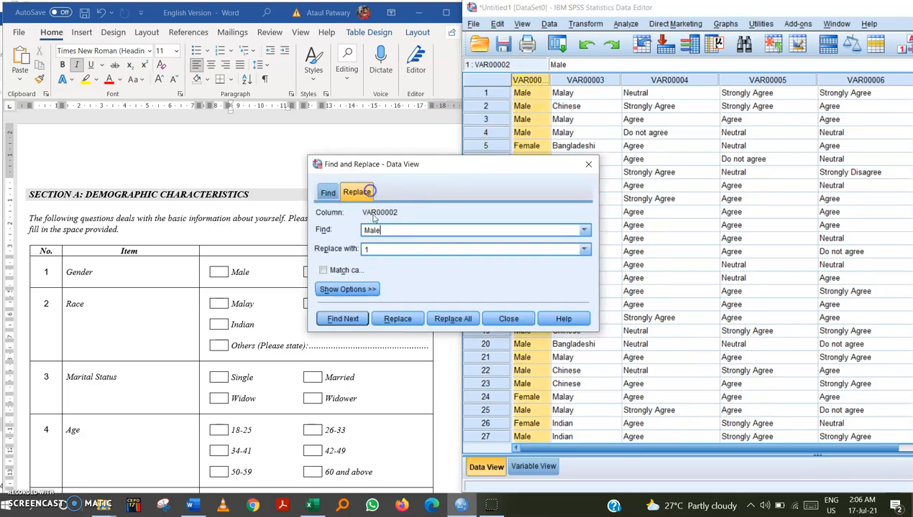
type("Female")
double_click(364, 248)
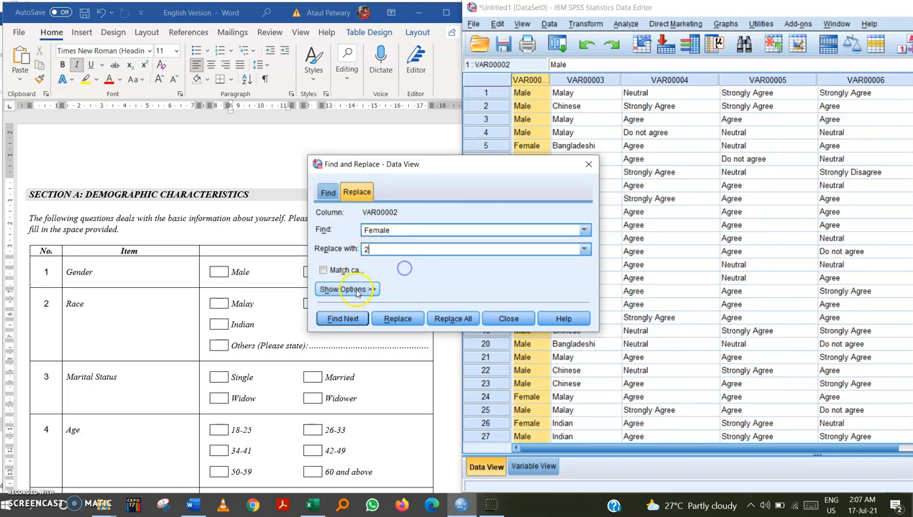
left_click(449, 320)
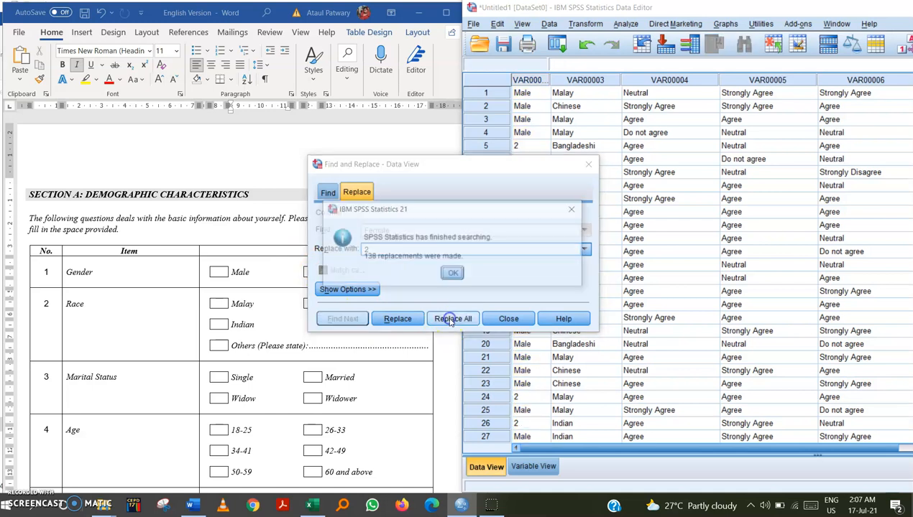
left_click(453, 275)
Replace all Male entries in the first column with 1.
double_click(426, 228)
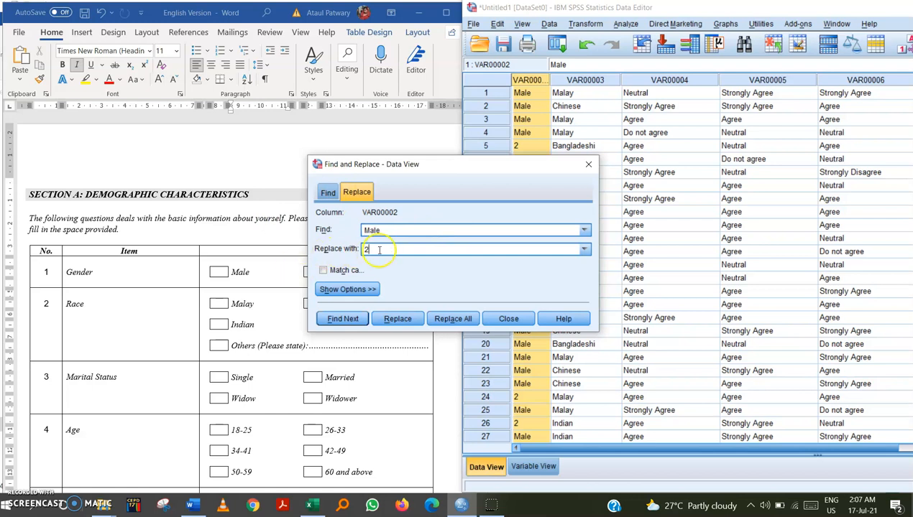
type("1")
left_click(453, 319)
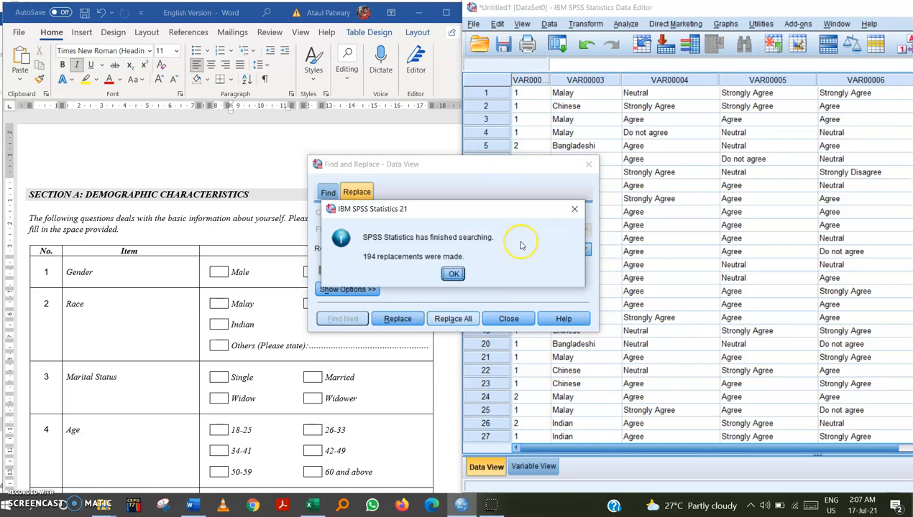
Close the replacement dialogs and scroll through the first column to check the recoded gender values.
left_click(453, 274)
left_click(588, 165)
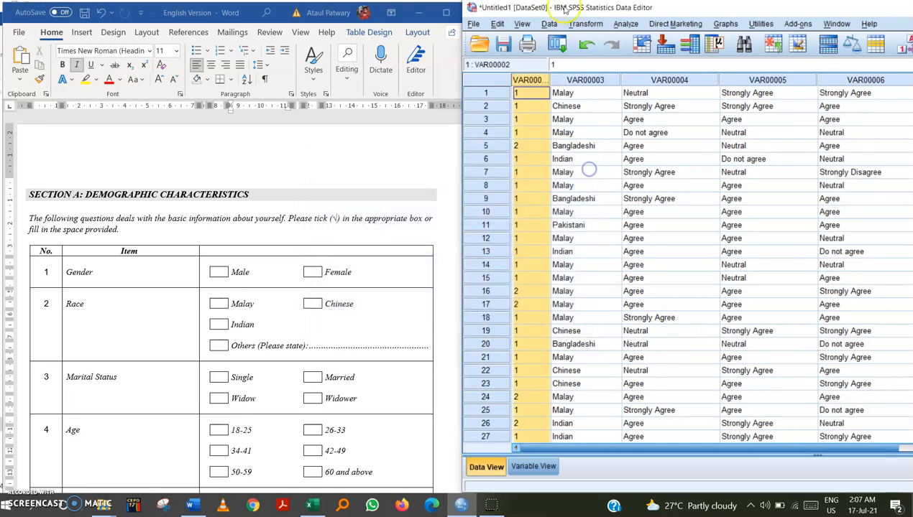
double_click(564, 8)
left_click_drag(460, 63, 331, 0)
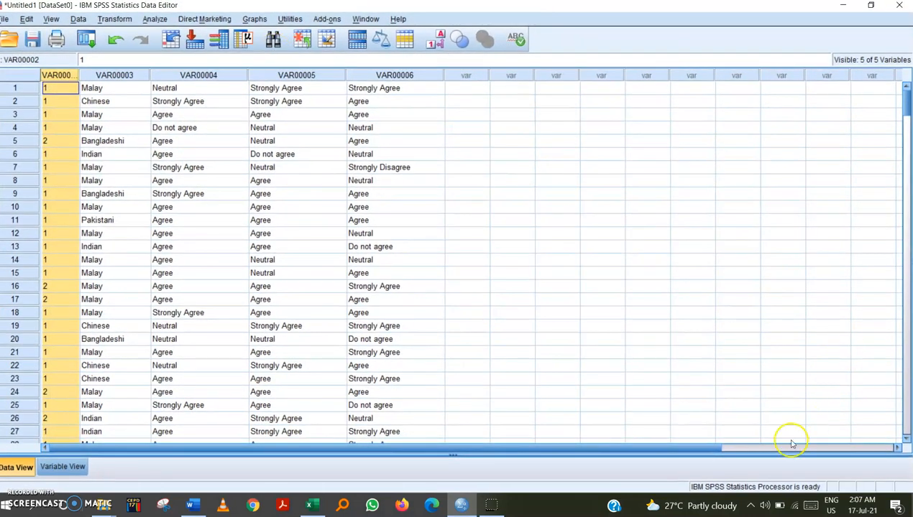
scroll(74, 126, "down", 8)
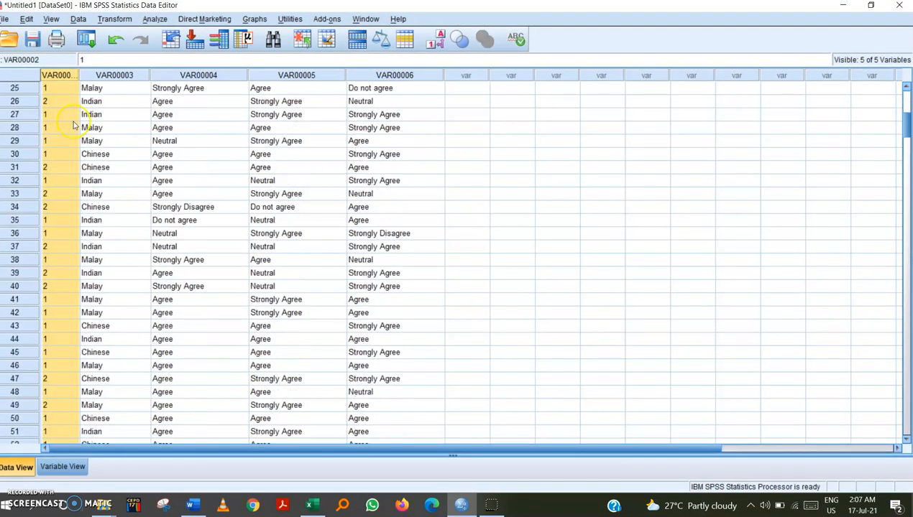
scroll(61, 121, "down", 20)
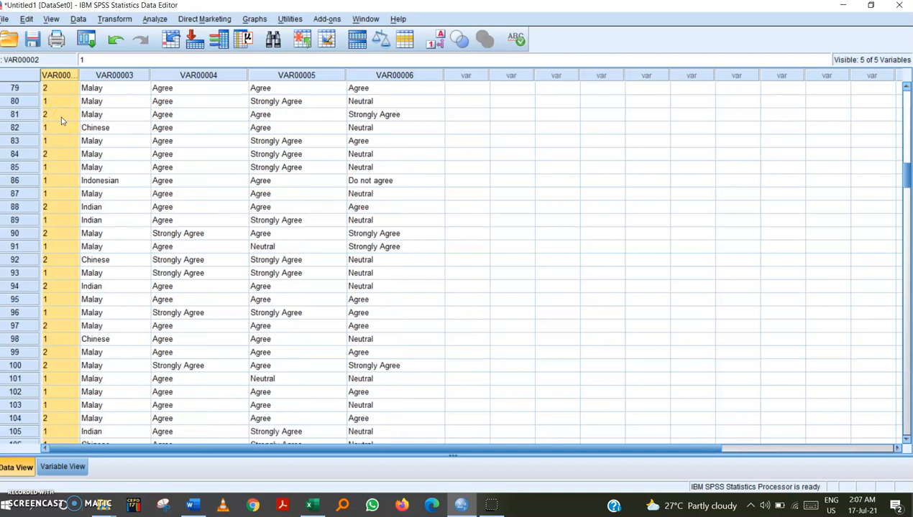
scroll(61, 121, "down", 5)
left_click(53, 115)
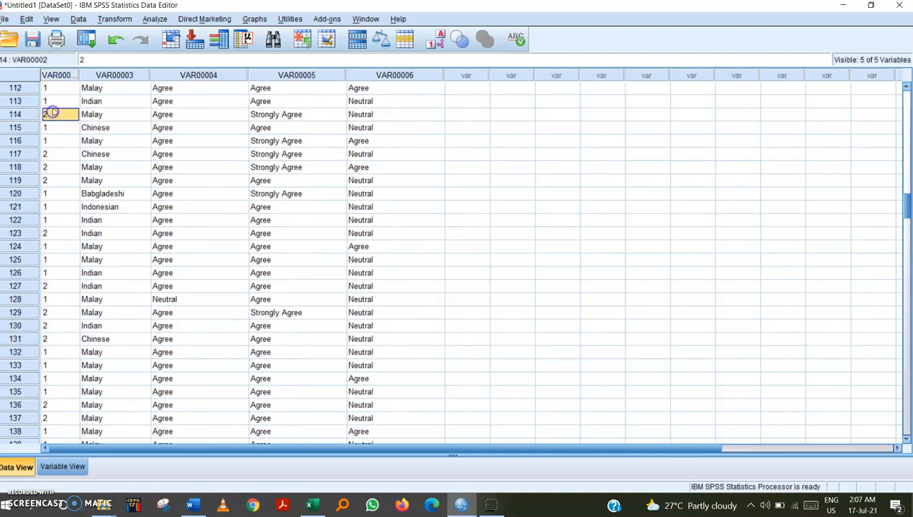
scroll(52, 129, "up", 12)
left_click(49, 128)
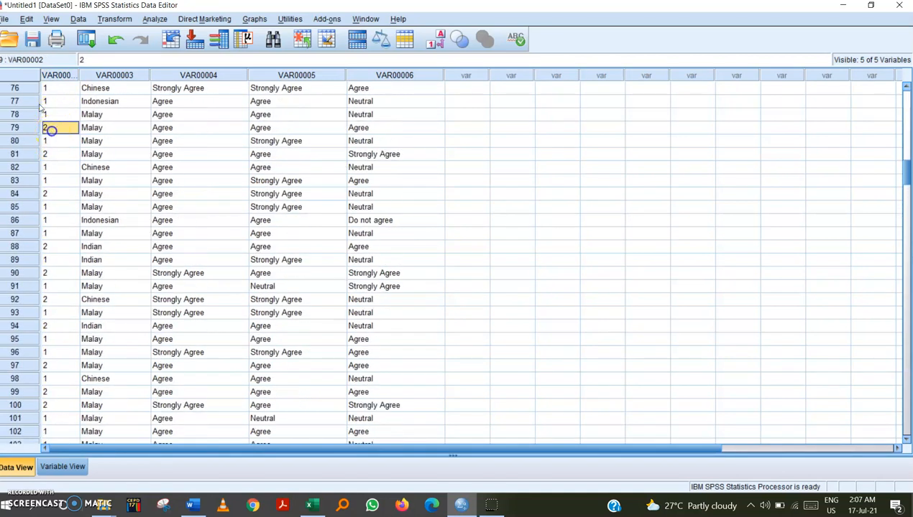
scroll(55, 115, "up", 19)
scroll(57, 110, "up", 6)
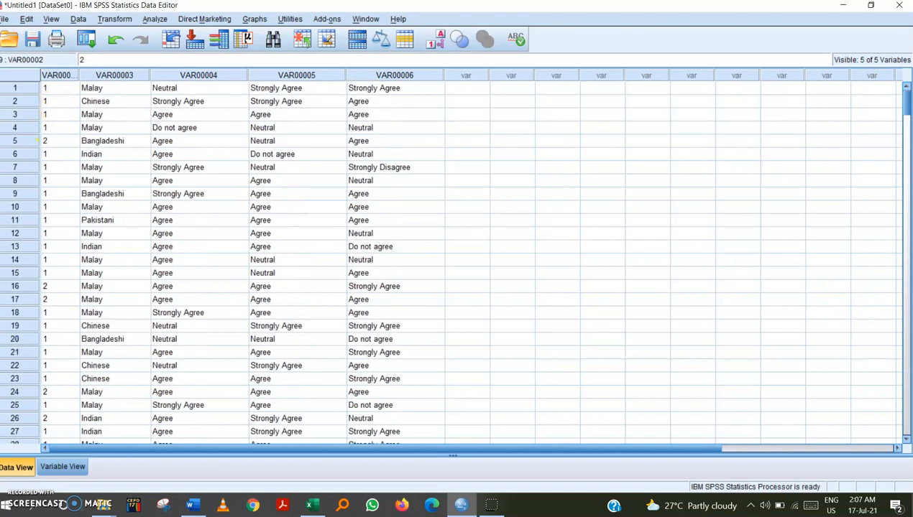
double_click(206, 7)
left_click_drag(467, 61, 449, 15)
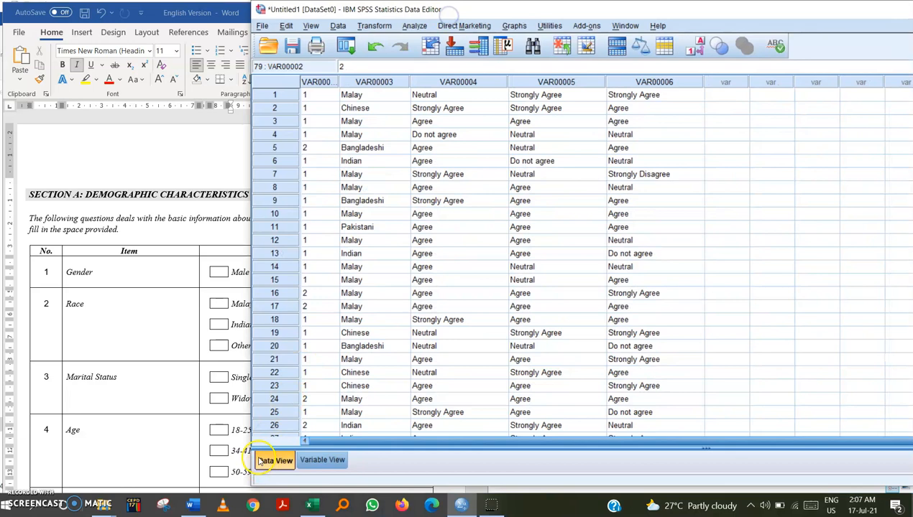
Arrange the questionnaire document and the data editor side by side and view the Race answer options.
left_click_drag(252, 486, 432, 493)
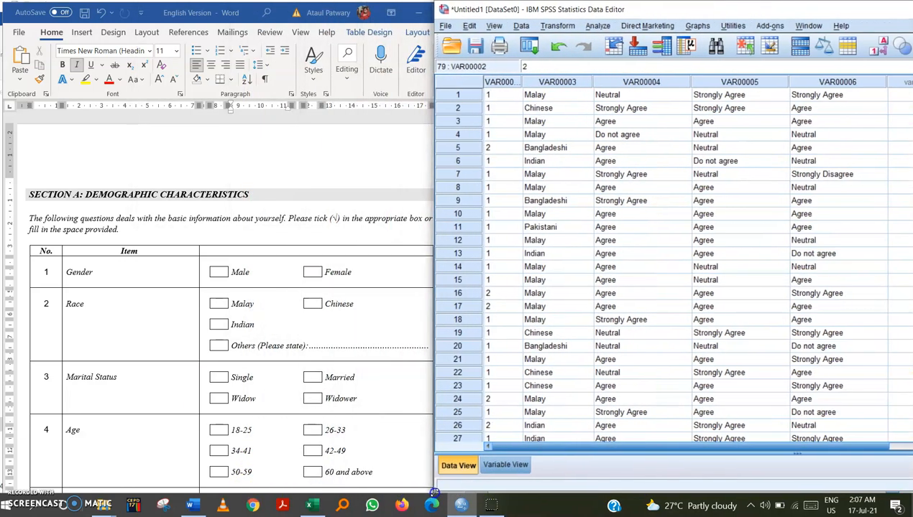
left_click(279, 318)
left_click(126, 314)
left_click(250, 308)
scroll(255, 300, "down", 1)
scroll(255, 301, "down", 3)
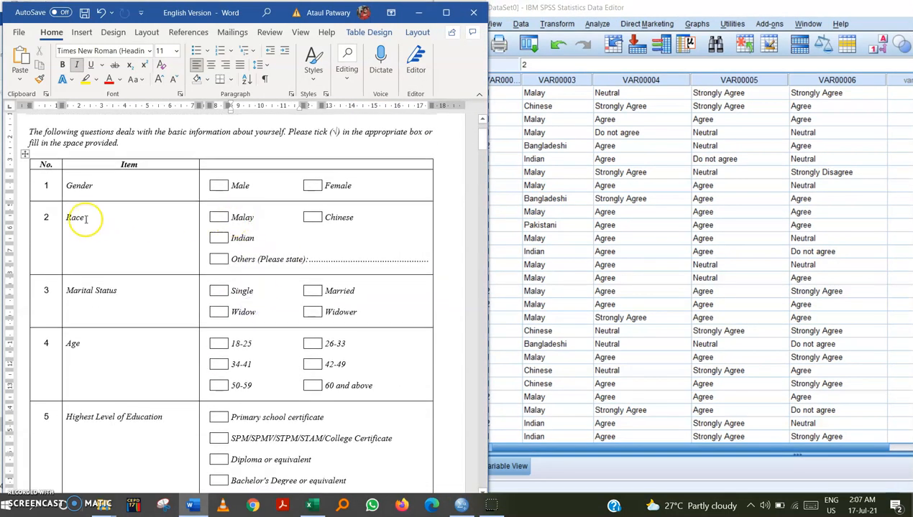
left_click_drag(621, 10, 652, 24)
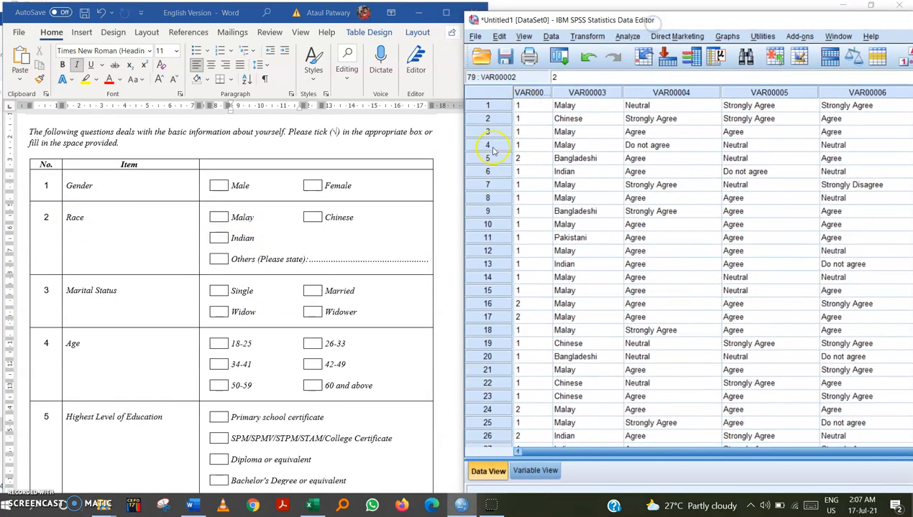
Replace all Malay entries in the VAR00003 race column with 1 using Find and Replace.
left_click(575, 93)
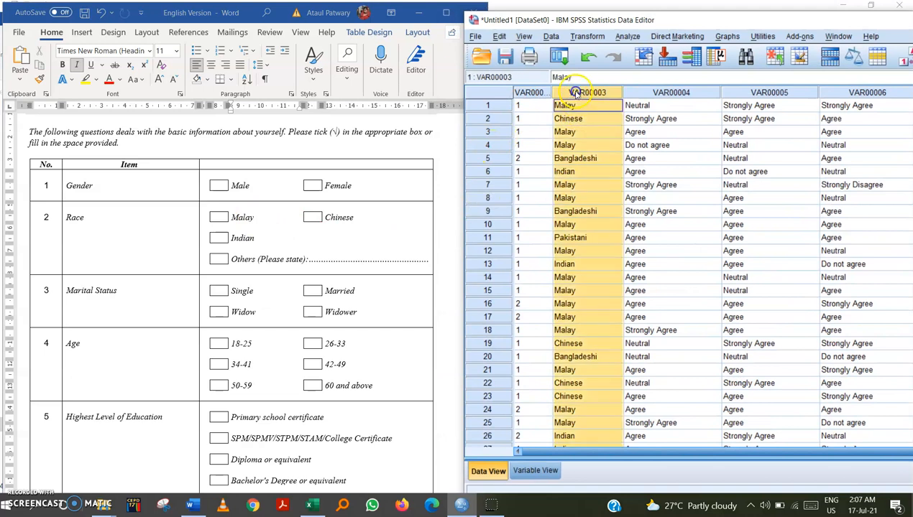
key("ctrl+f")
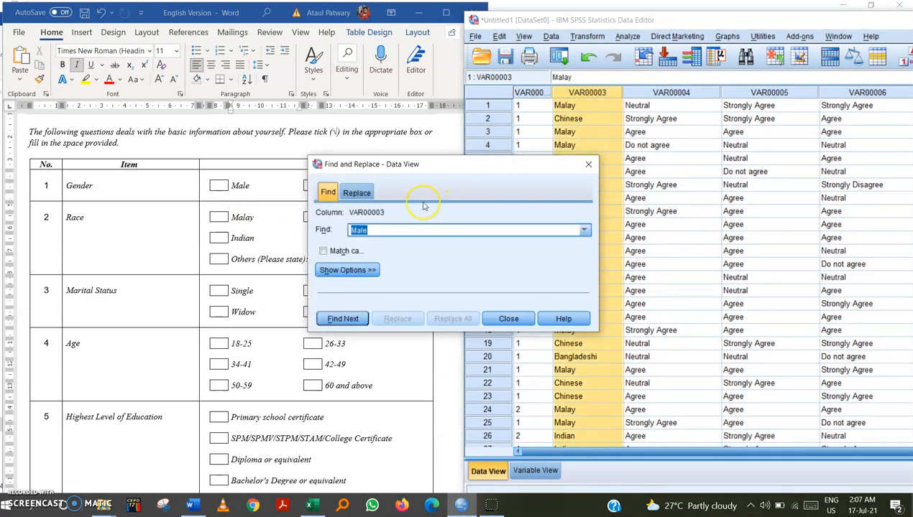
left_click(357, 192)
left_click(395, 229)
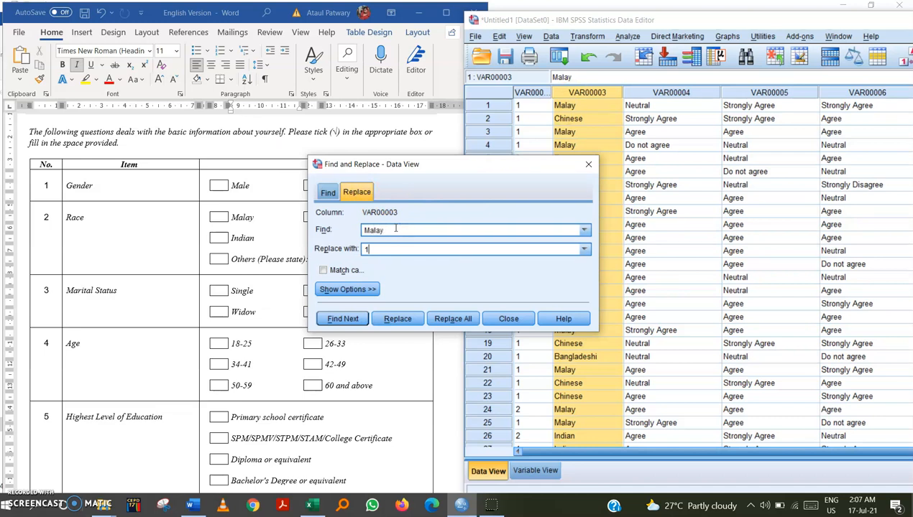
left_click(472, 318)
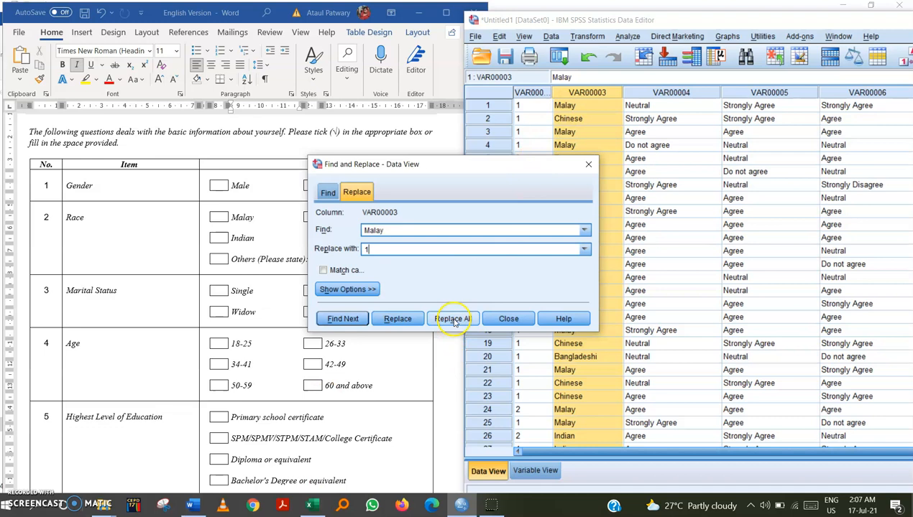
left_click(454, 320)
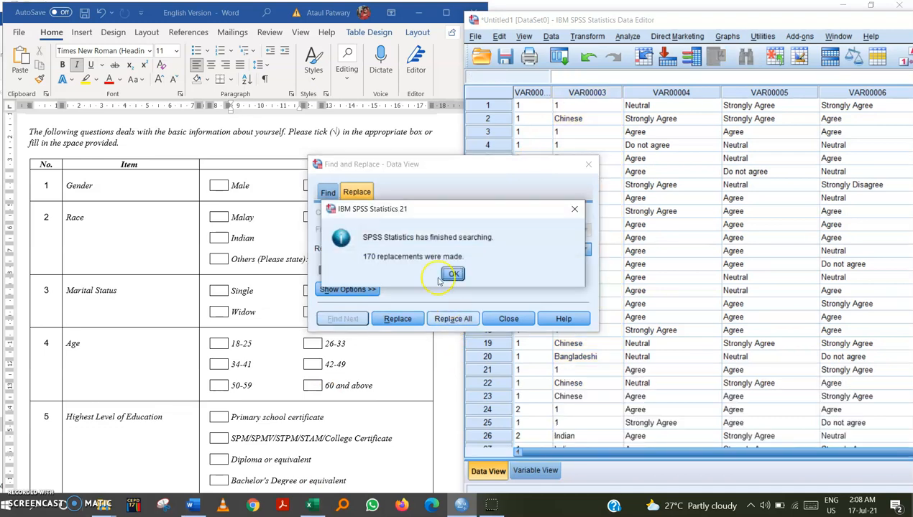
left_click(449, 272)
Replace all Chinese entries in the race column with 2.
double_click(383, 230)
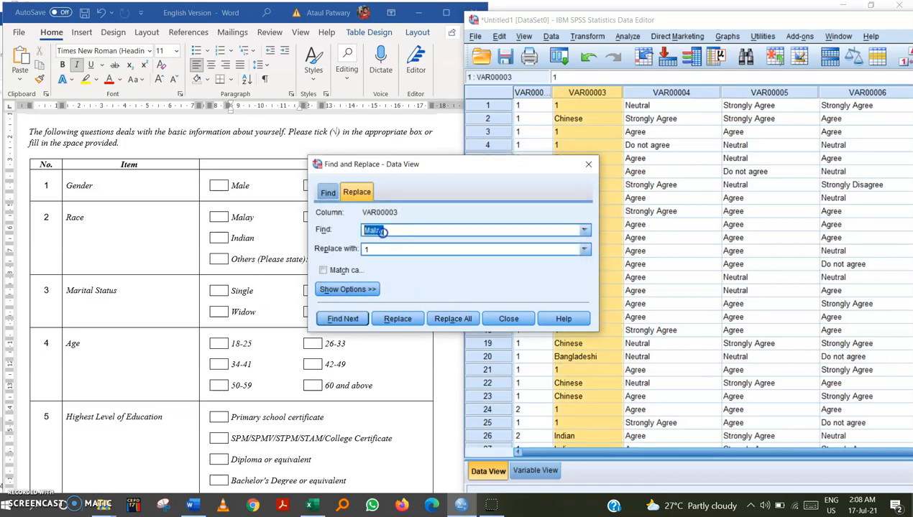
type("Chinese")
left_click_drag(372, 167, 458, 189)
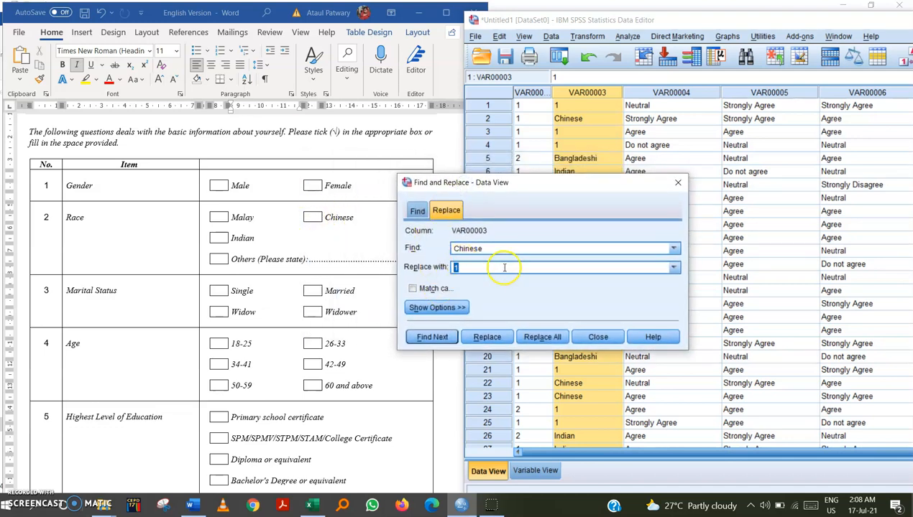
type("2")
left_click(534, 338)
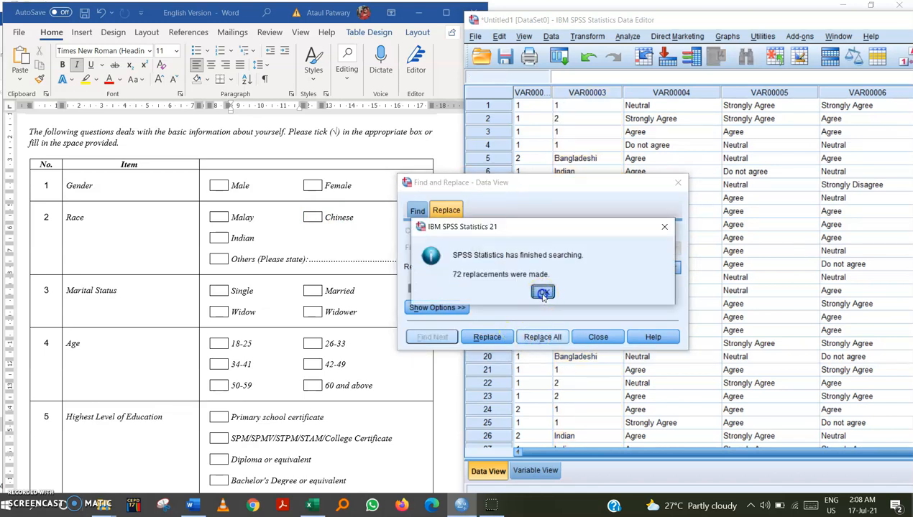
left_click(542, 293)
Replace all Indian entries in the race column with 3 and close Find and Replace.
left_click_drag(486, 249, 457, 249)
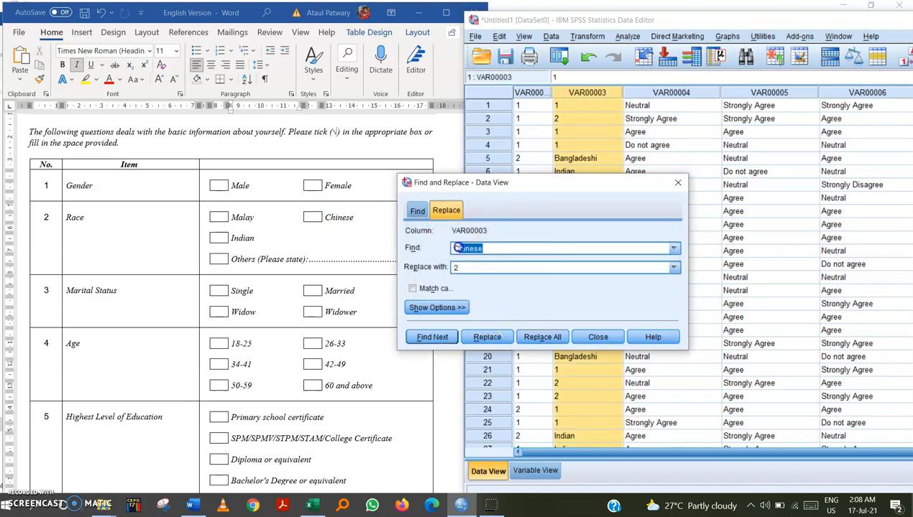
key("BackSpace")
left_click_drag(469, 267, 453, 267)
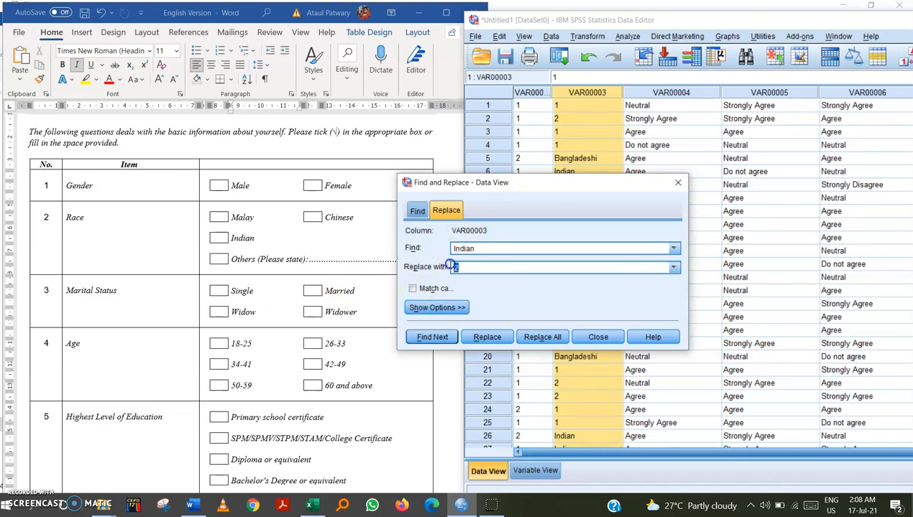
left_click(535, 337)
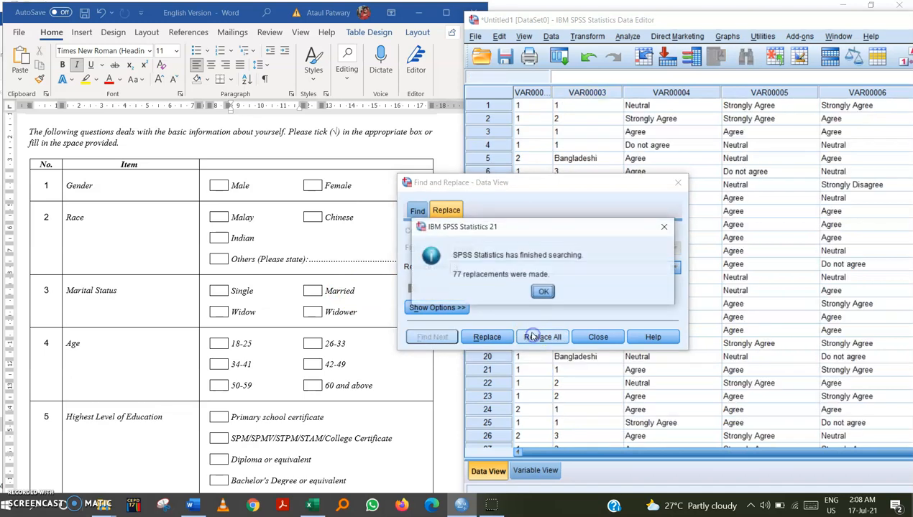
left_click(543, 291)
left_click(676, 186)
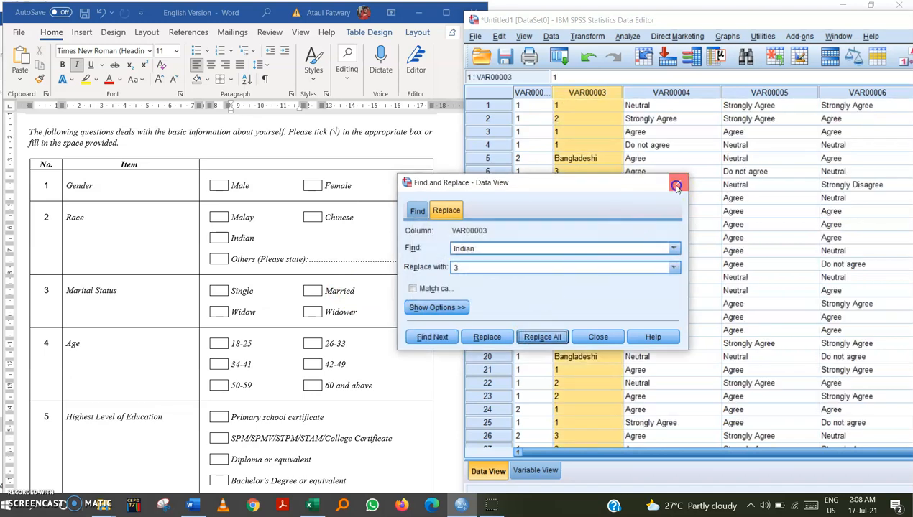
Enter 4 for the remaining Bangladeshi and Pakistani race entries, coding them as Others.
left_click(588, 93)
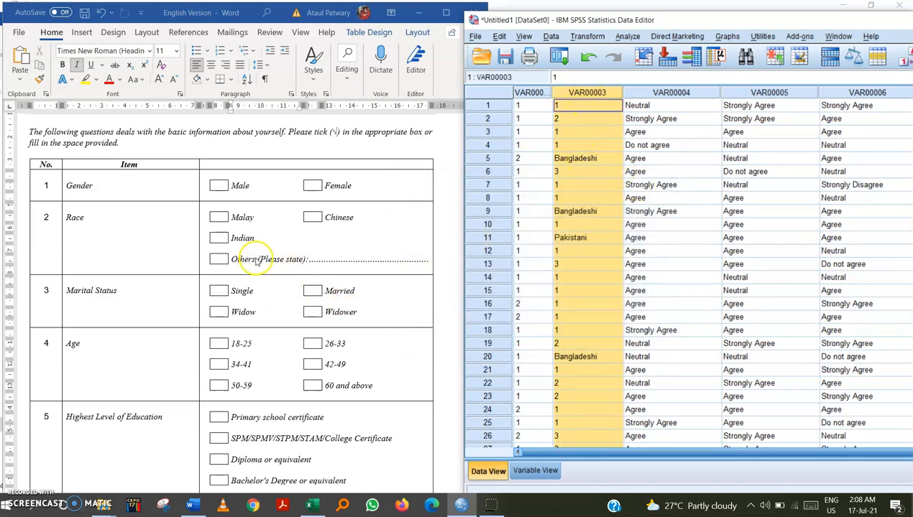
left_click(227, 261)
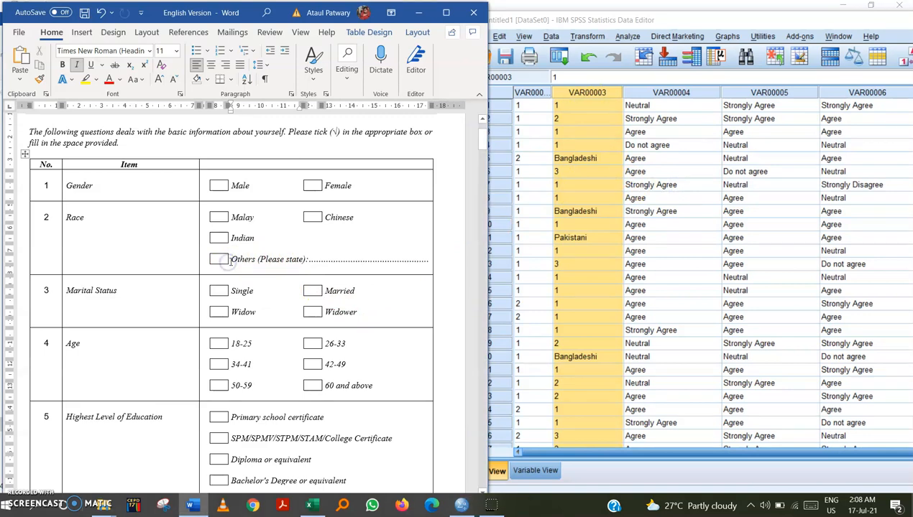
left_click(579, 161)
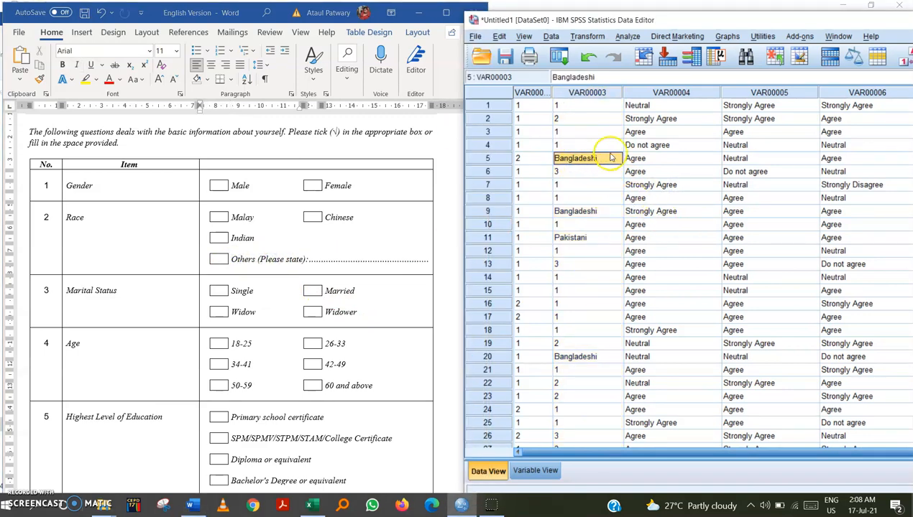
type("4")
left_click(603, 211)
type("4")
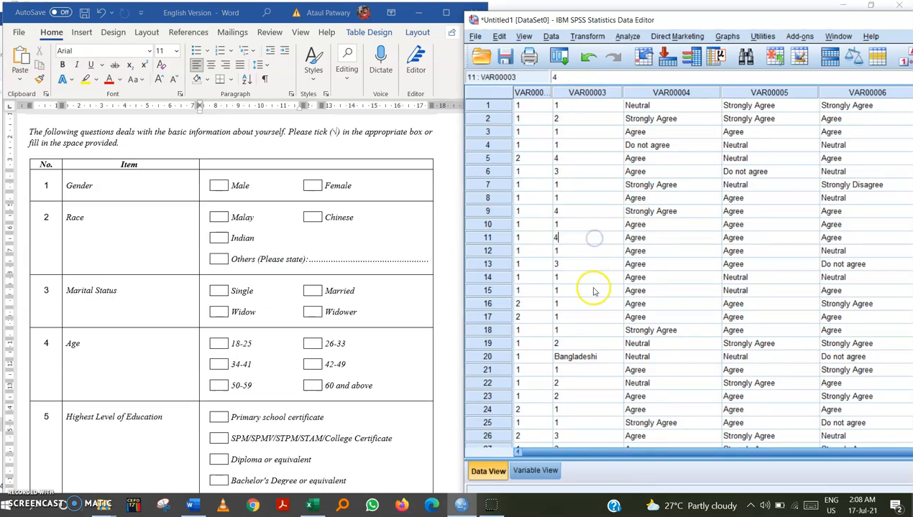
left_click(590, 357)
type("4")
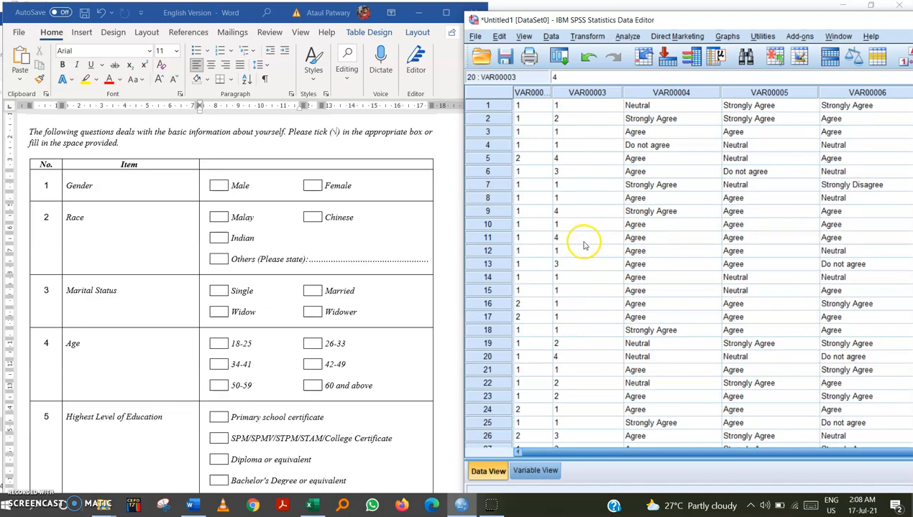
Examine the questionnaire's Likert scale answer options and their numeric codes alongside the VAR00004 column.
left_click(325, 215)
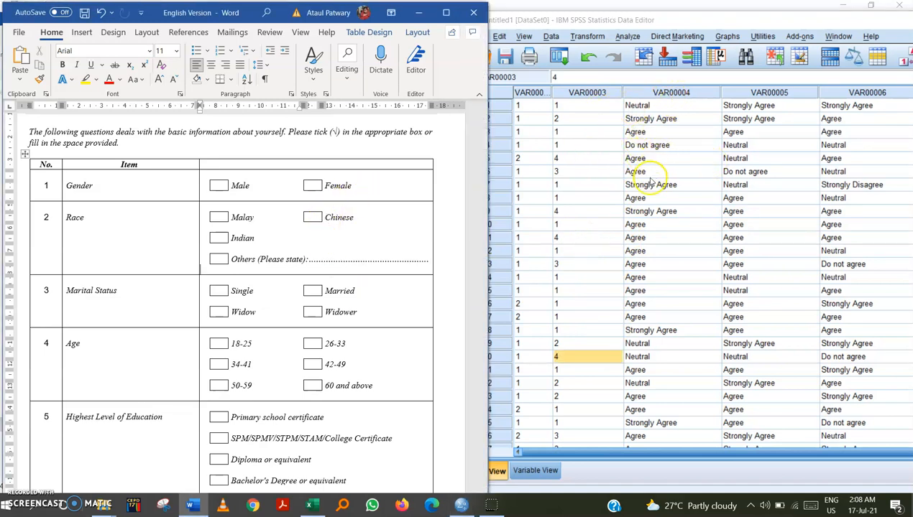
left_click(307, 217)
scroll(307, 218, "down", 4)
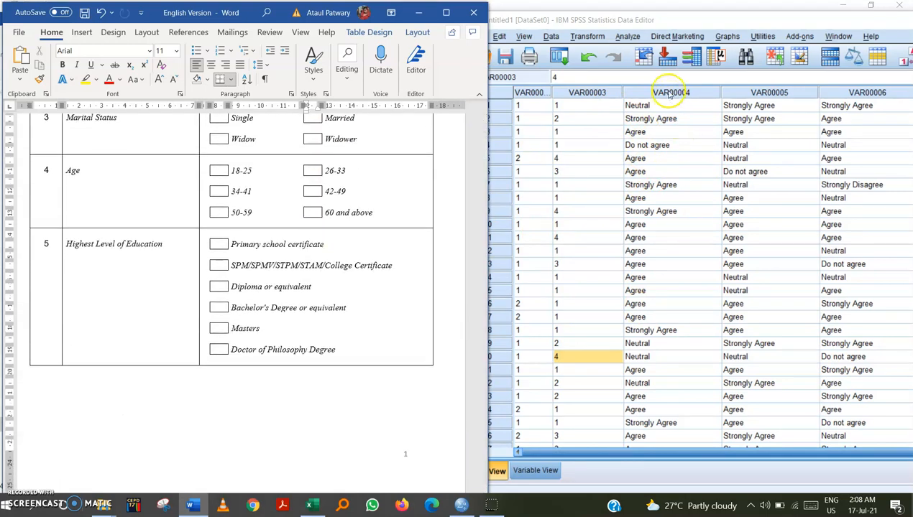
left_click(667, 92)
scroll(348, 267, "down", 9)
scroll(350, 274, "down", 20)
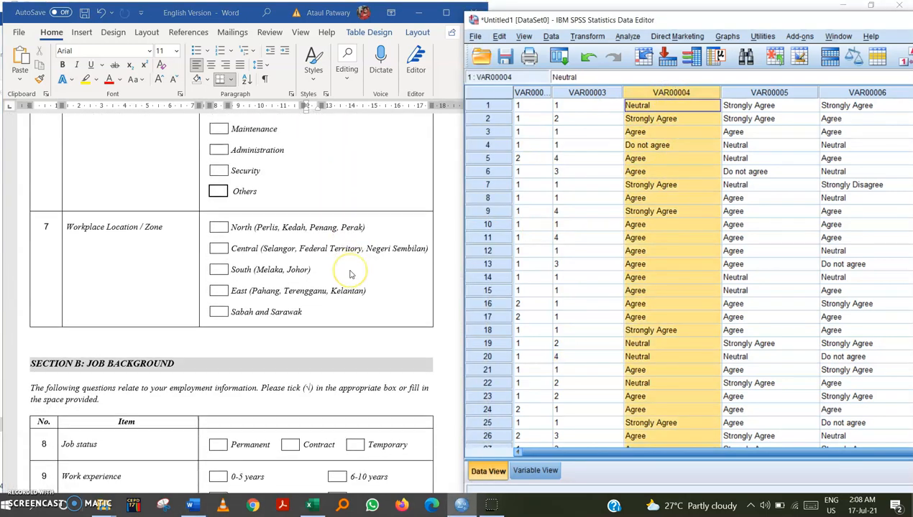
scroll(354, 273, "down", 4)
scroll(350, 261, "up", 1)
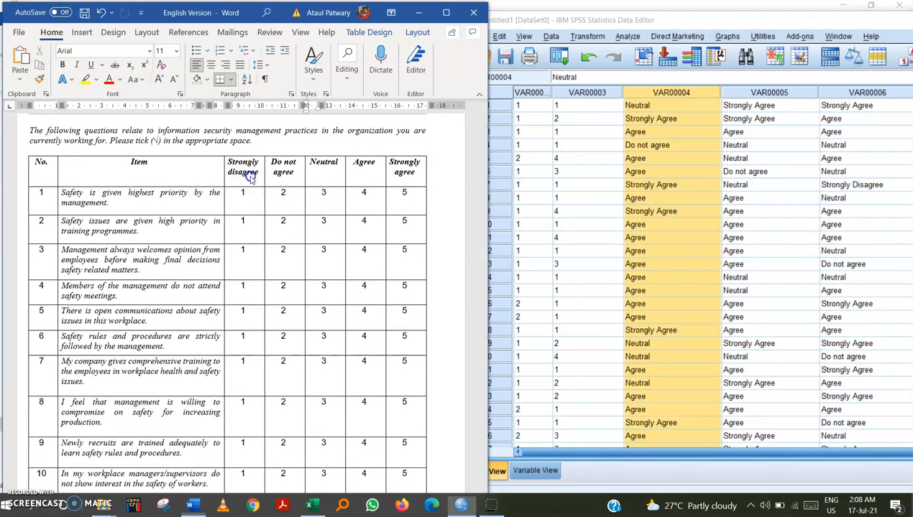
left_click(674, 108)
left_click(245, 164)
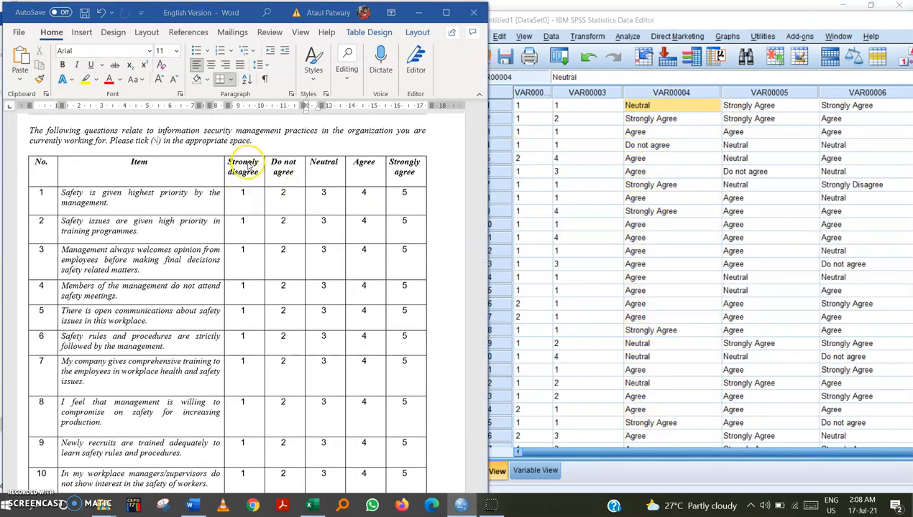
left_click_drag(228, 162, 258, 173)
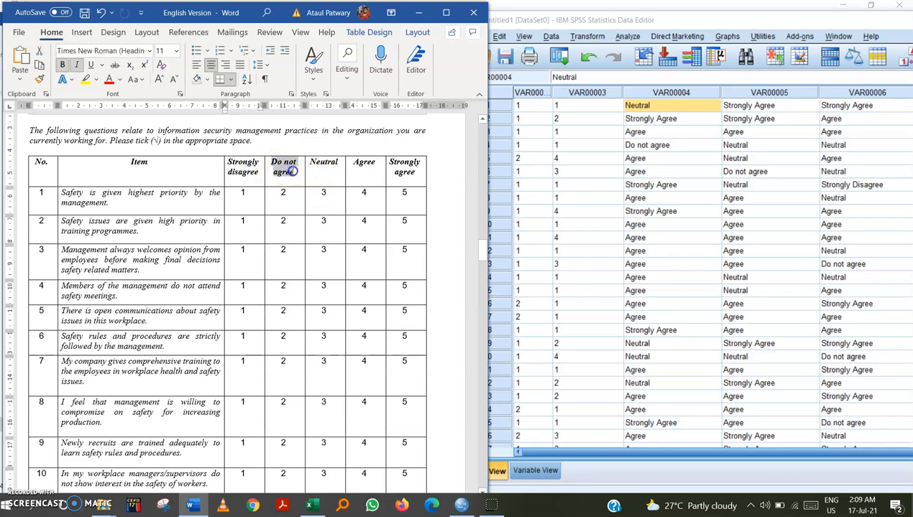
left_click(323, 168)
left_click_drag(417, 174, 394, 162)
left_click(403, 161)
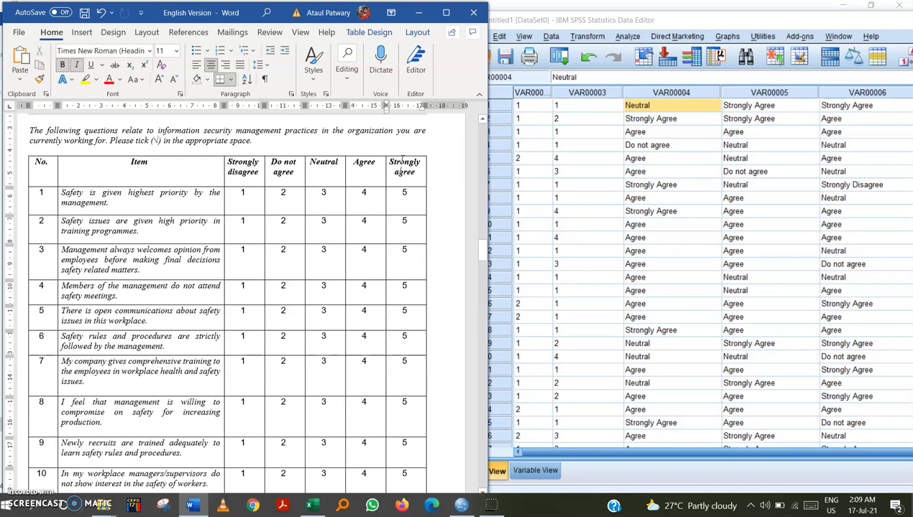
Compare the questionnaire's Likert answer labels with the responses in the VAR00004 column.
left_click(403, 161)
left_click(360, 178)
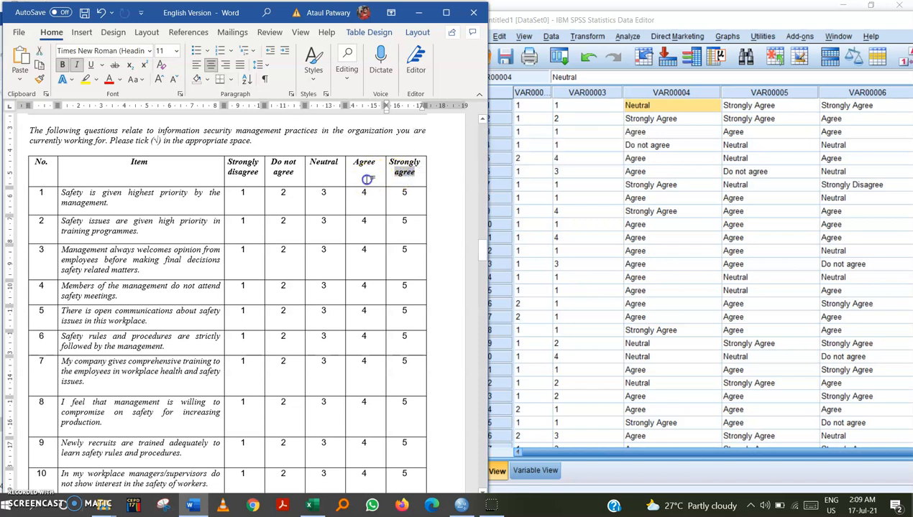
left_click(400, 180)
double_click(399, 175)
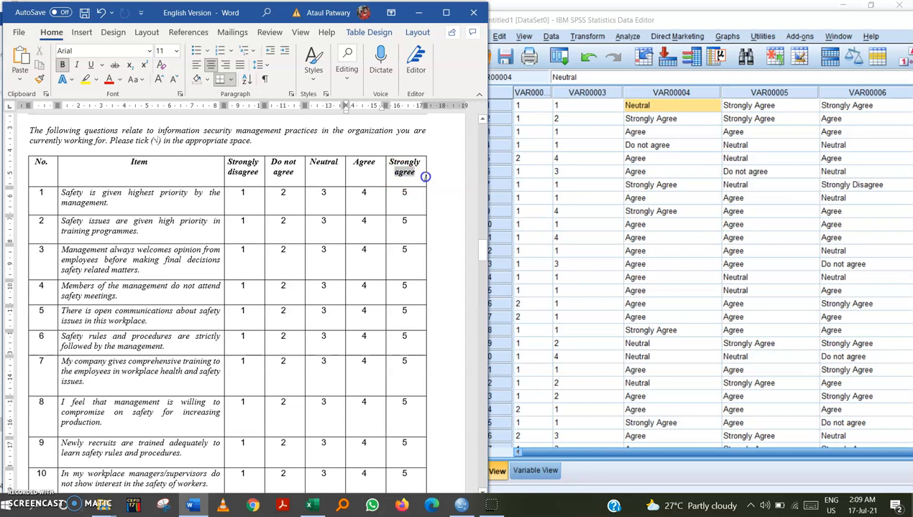
left_click(730, 132)
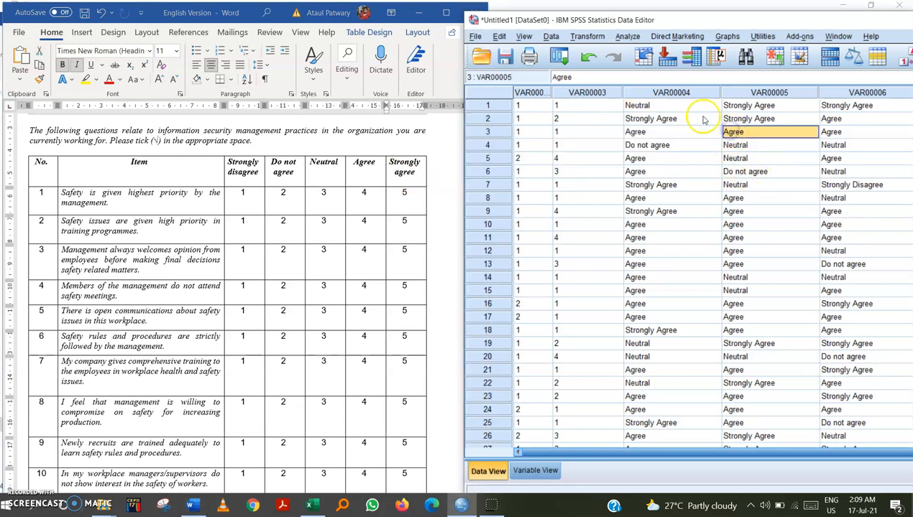
left_click_drag(646, 124, 645, 135)
left_click(645, 132)
double_click(628, 133)
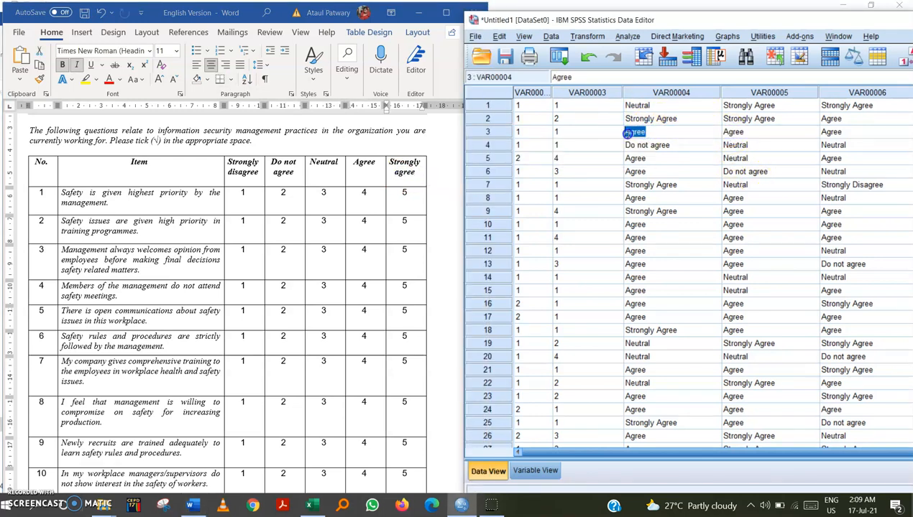
left_click(663, 120)
left_click(657, 118)
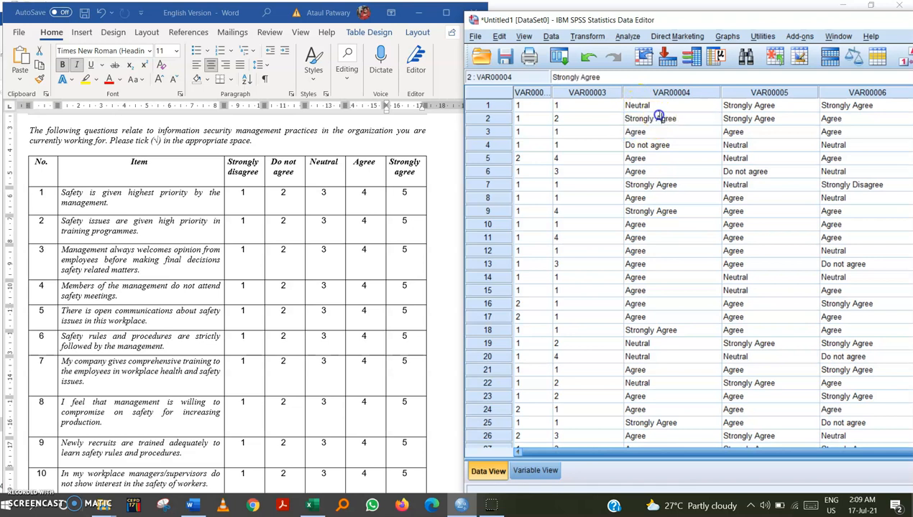
left_click(636, 150)
left_click(640, 159)
left_click(644, 159)
left_click(636, 172)
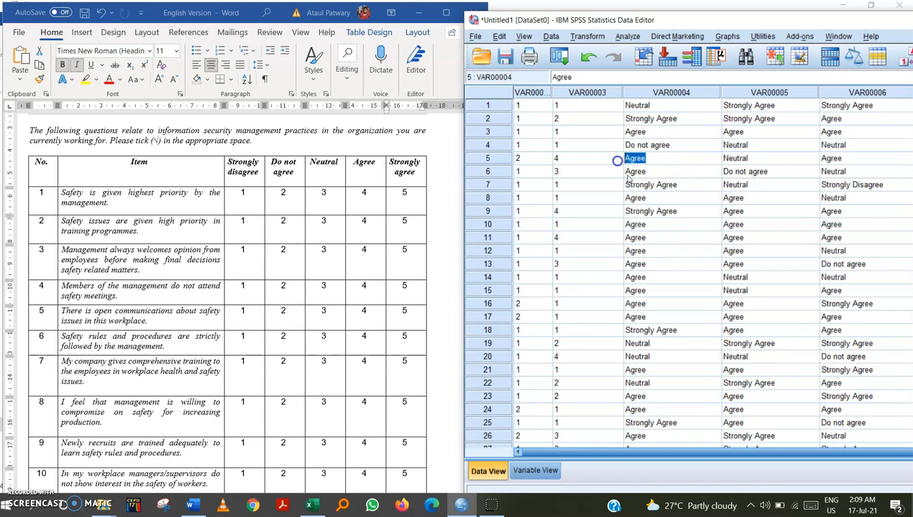
double_click(655, 146)
left_click(665, 107)
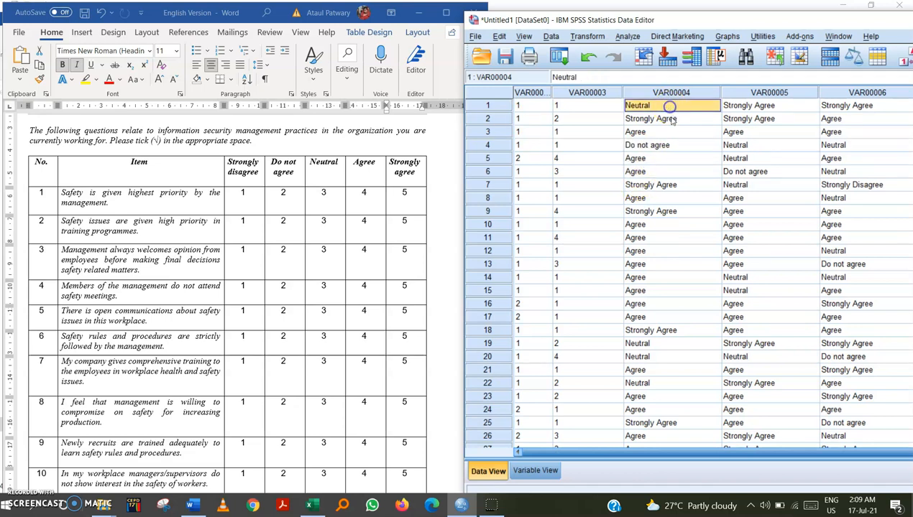
left_click(670, 120)
left_click(666, 108)
Replace all Strongly disagree entries in the VAR00004 column with 1.
left_click(661, 92)
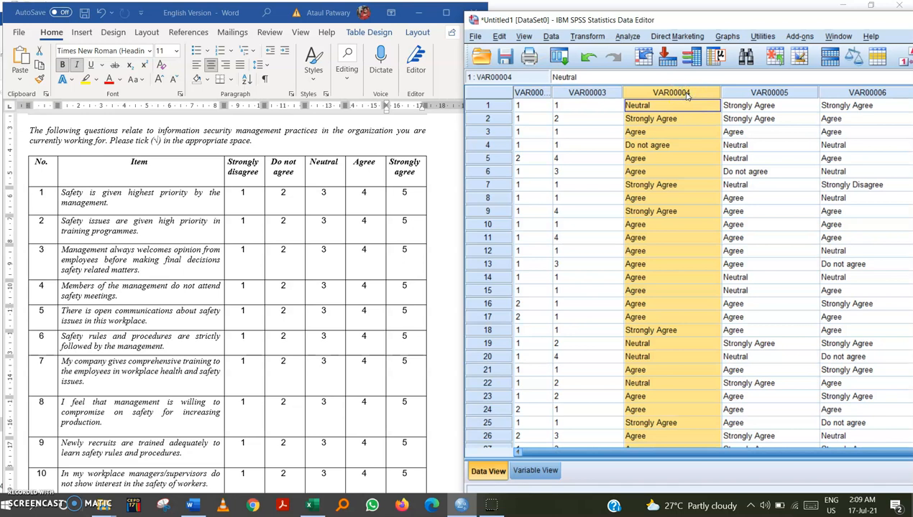
key("ctrl+f")
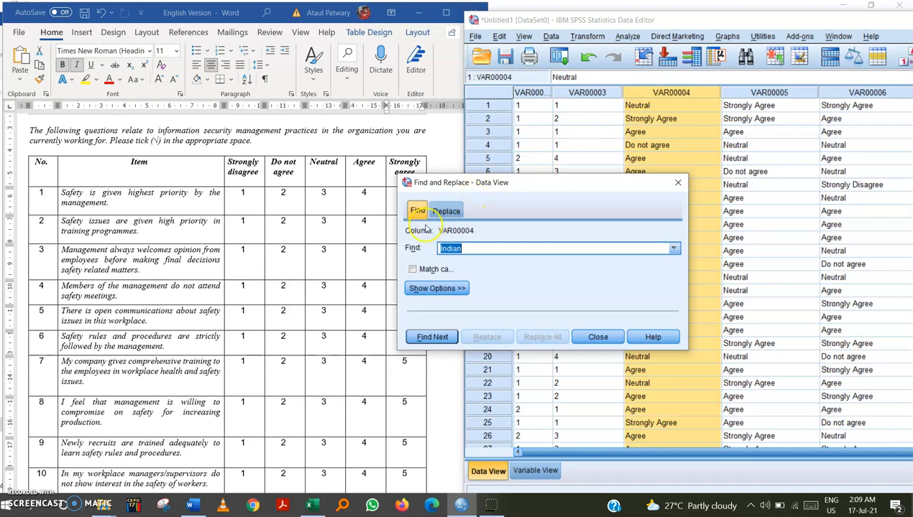
left_click(445, 212)
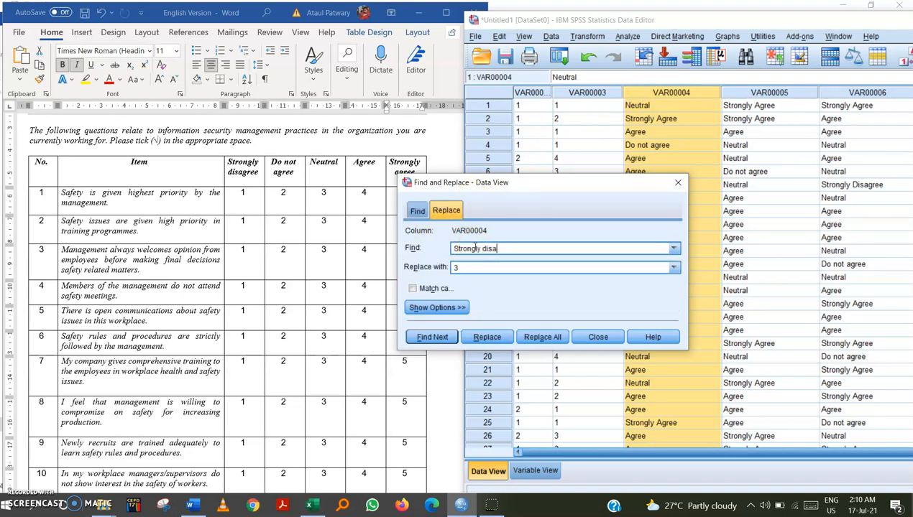
double_click(452, 267)
left_click(238, 191)
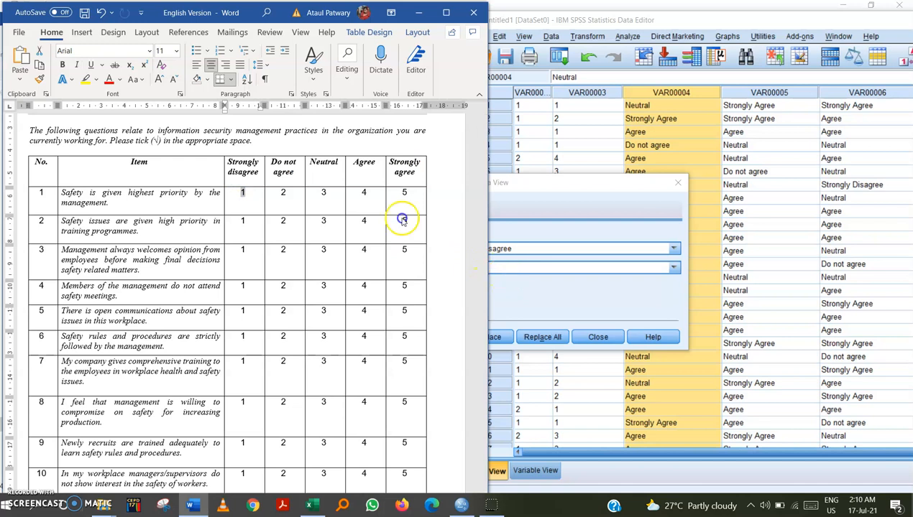
left_click(504, 266)
type("1")
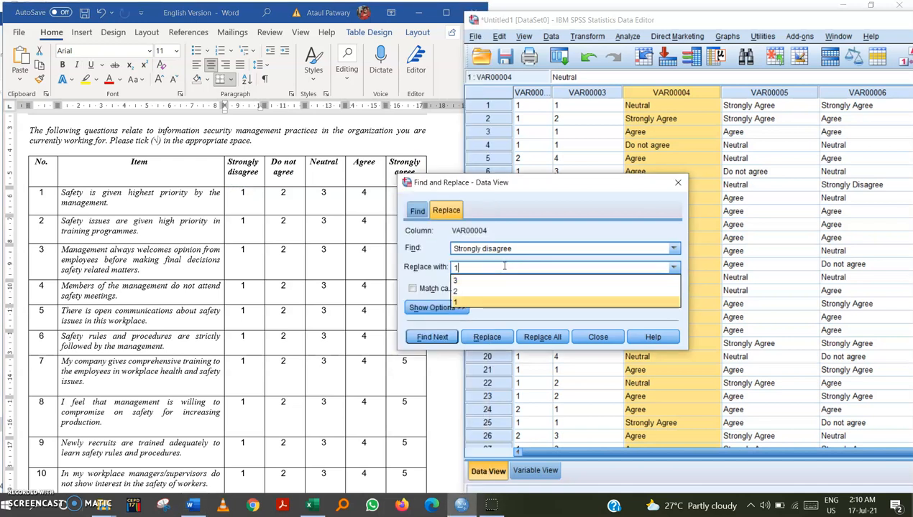
left_click(524, 208)
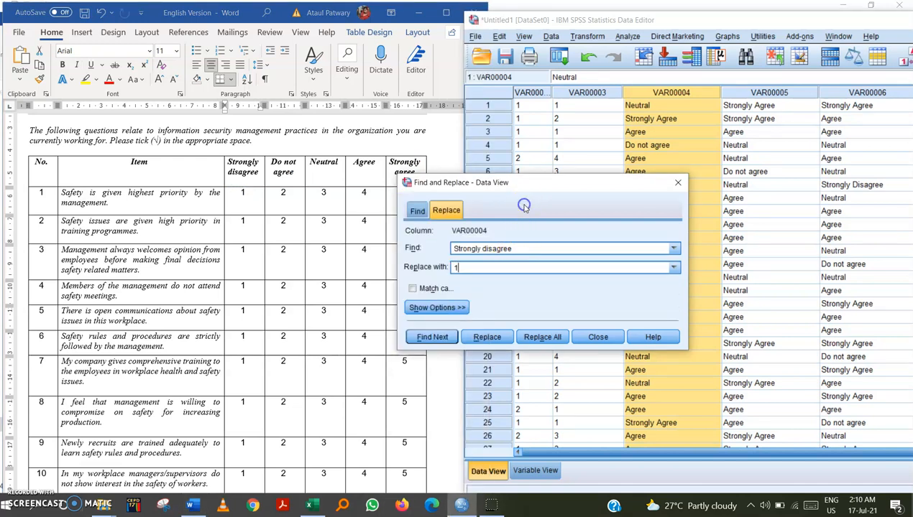
left_click(528, 340)
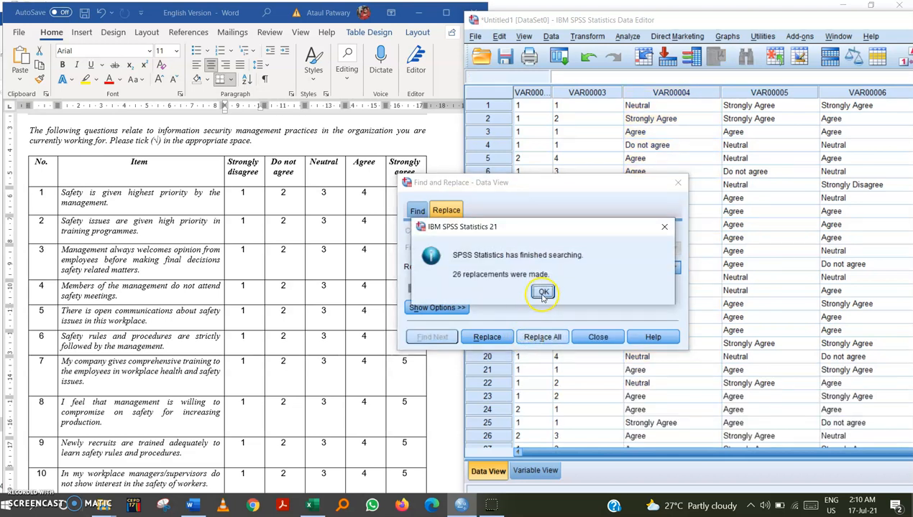
left_click(543, 293)
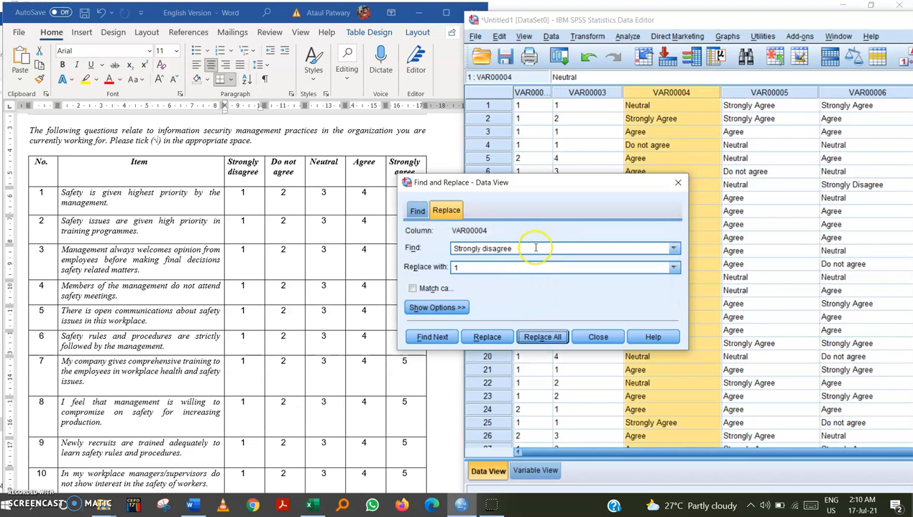
Replace all Strongly disagree entries in the VAR00005 column with 1.
left_click(747, 93)
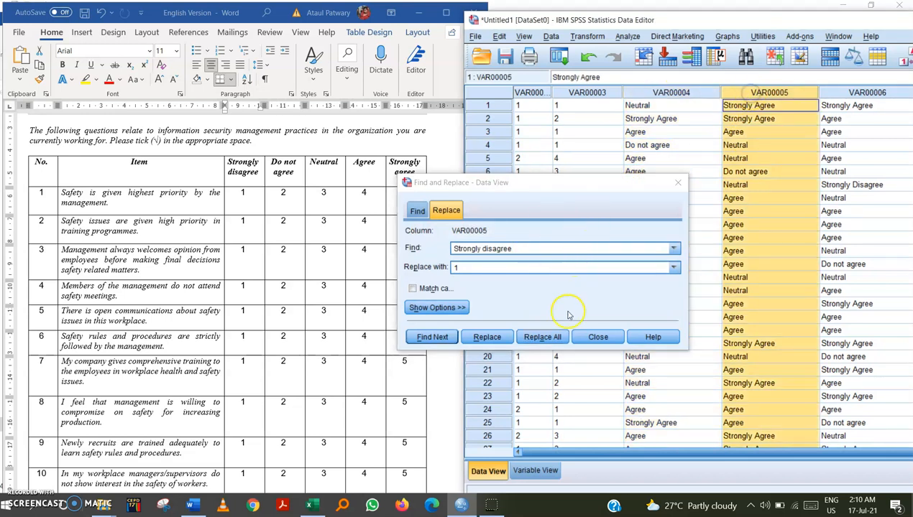
left_click(544, 339)
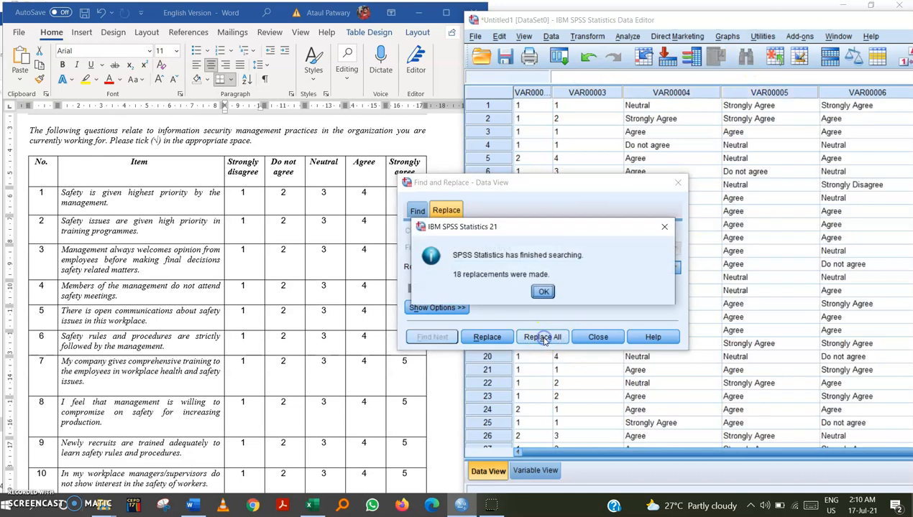
left_click(543, 293)
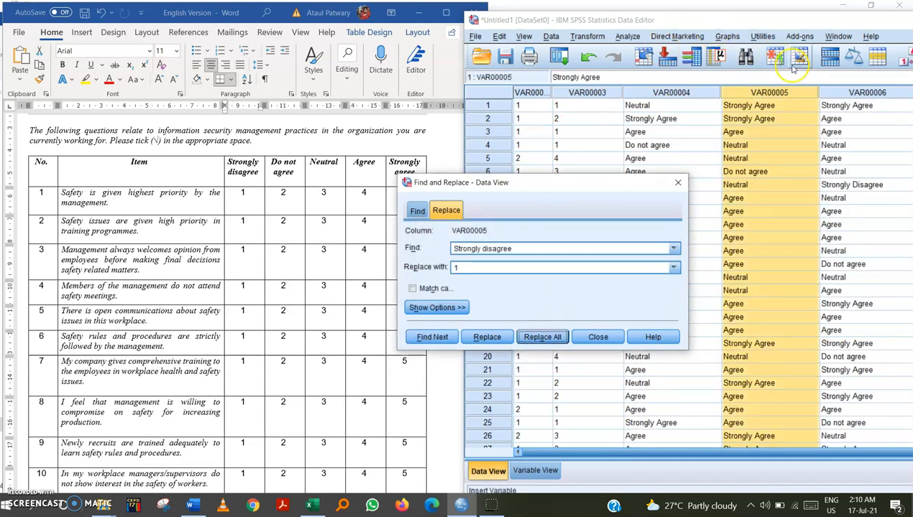
Replace all Strongly disagree entries in the VAR00006 column with 1.
left_click(857, 97)
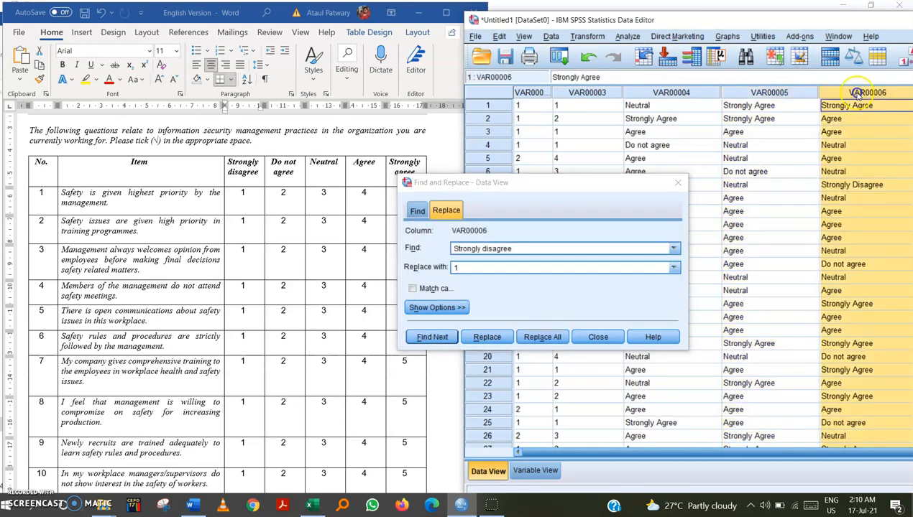
left_click(559, 340)
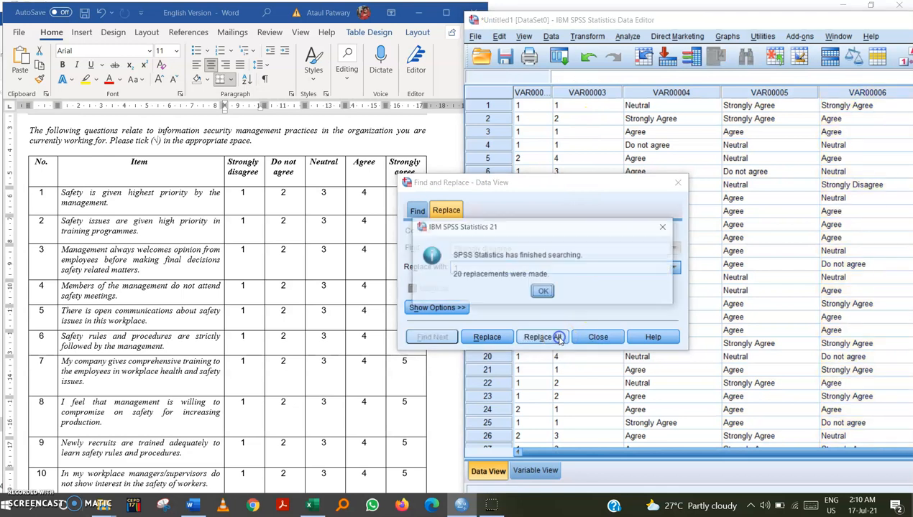
left_click(544, 292)
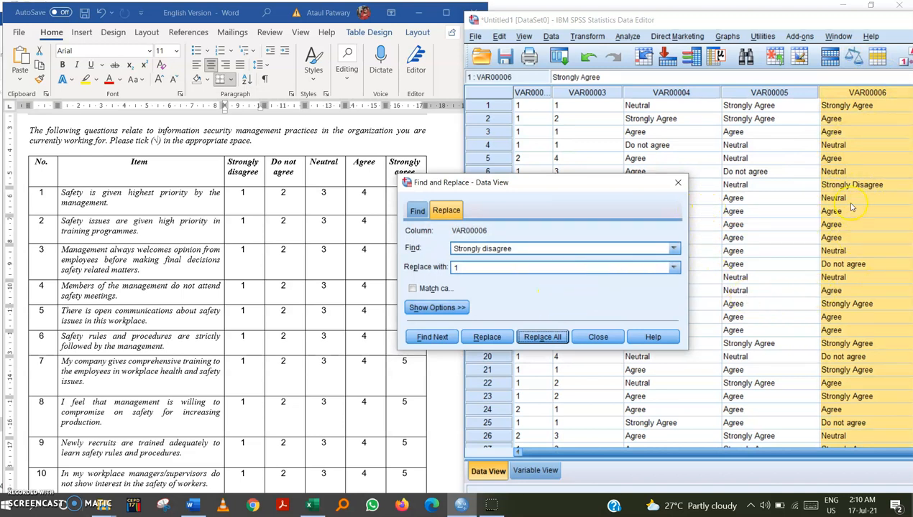
Change the search text to Strongly Disagree and replace all such entries in the VAR00006 column with 1.
left_click(869, 186)
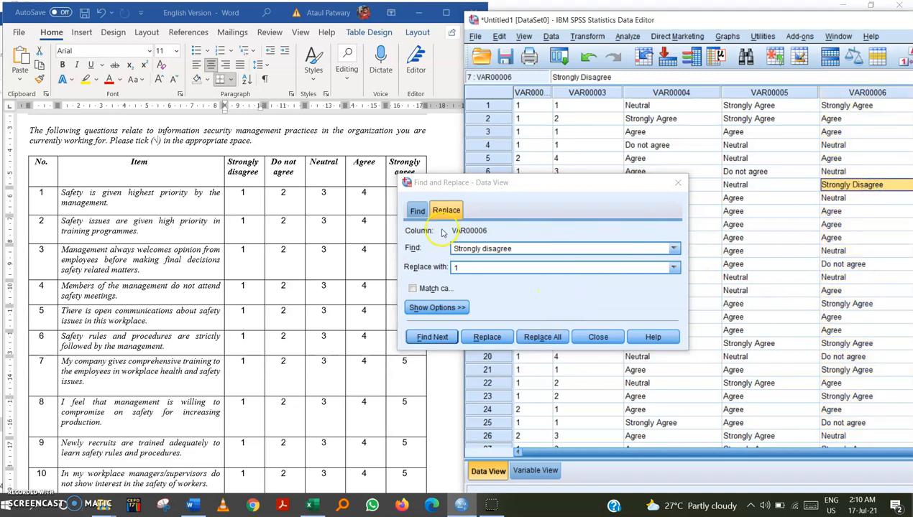
left_click(859, 185)
double_click(854, 185)
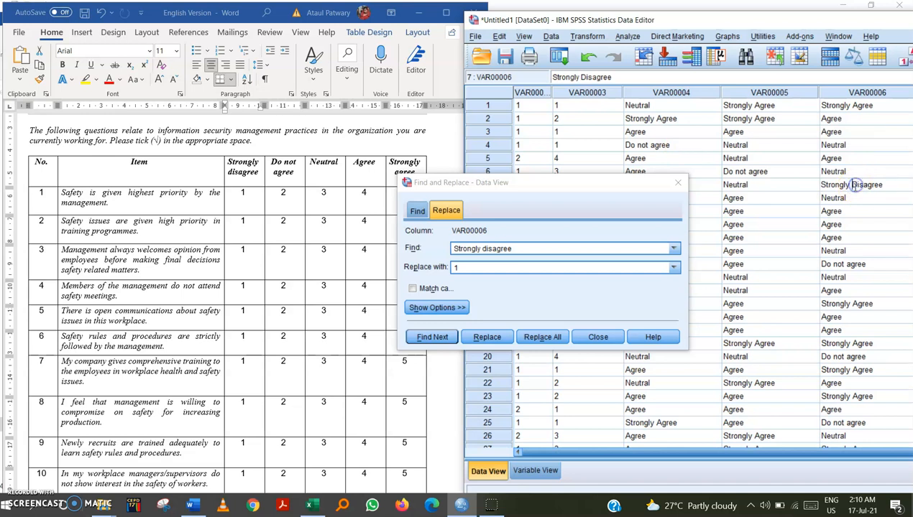
left_click(486, 248)
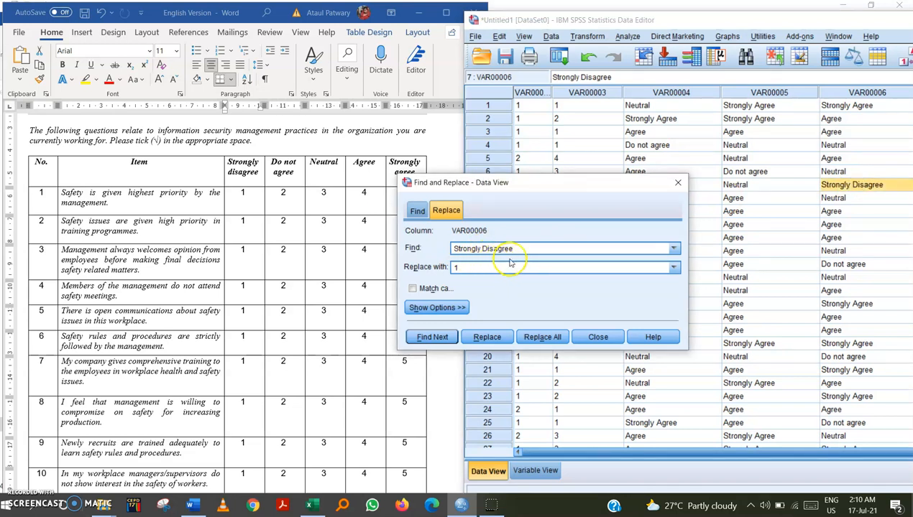
left_click(849, 92)
left_click(532, 337)
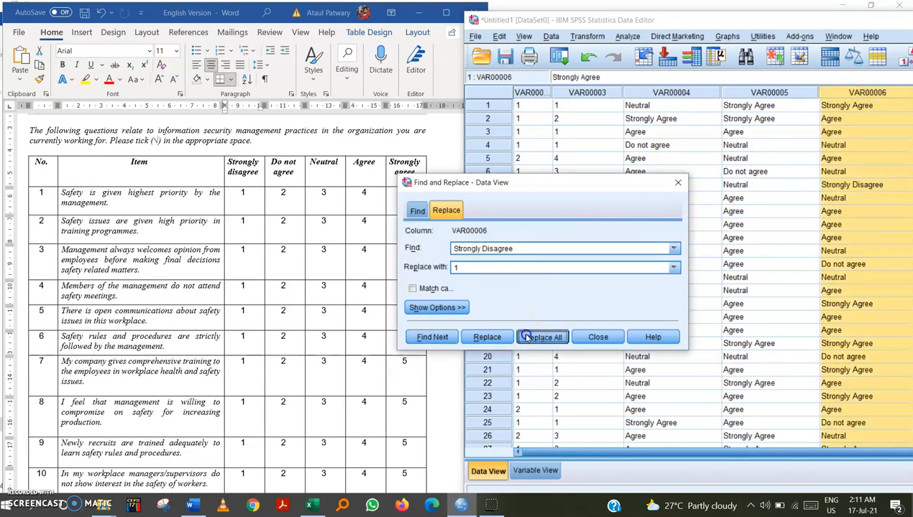
left_click(542, 293)
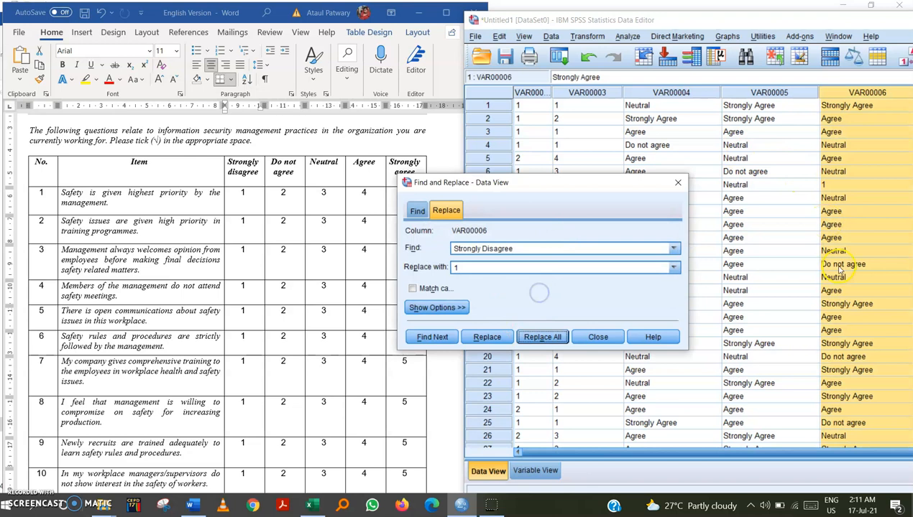
Repeat the Strongly Disagree to 1 replacement in the VAR00005 and VAR00004 columns.
left_click(727, 94)
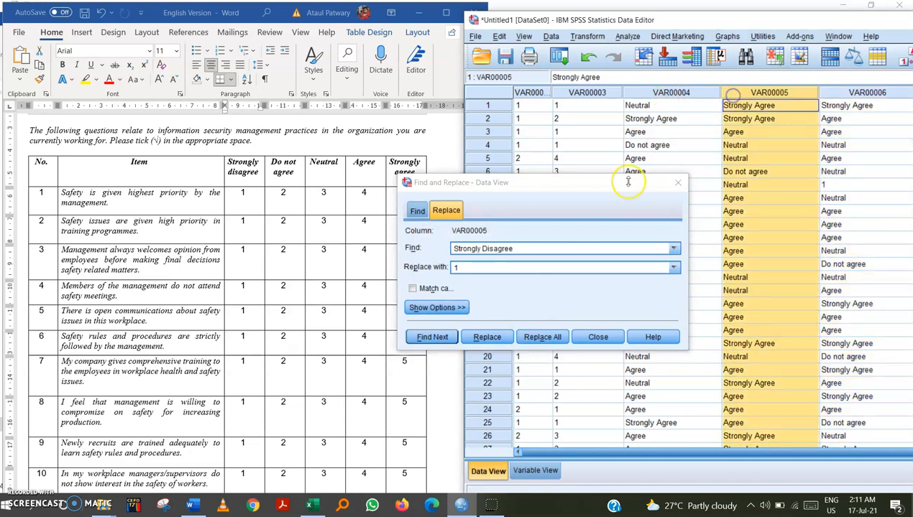
left_click(540, 337)
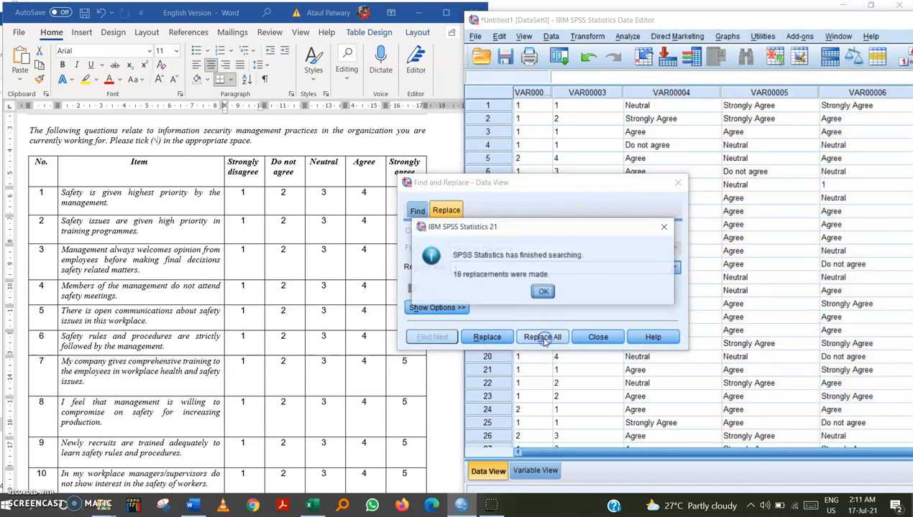
left_click(541, 291)
left_click(654, 93)
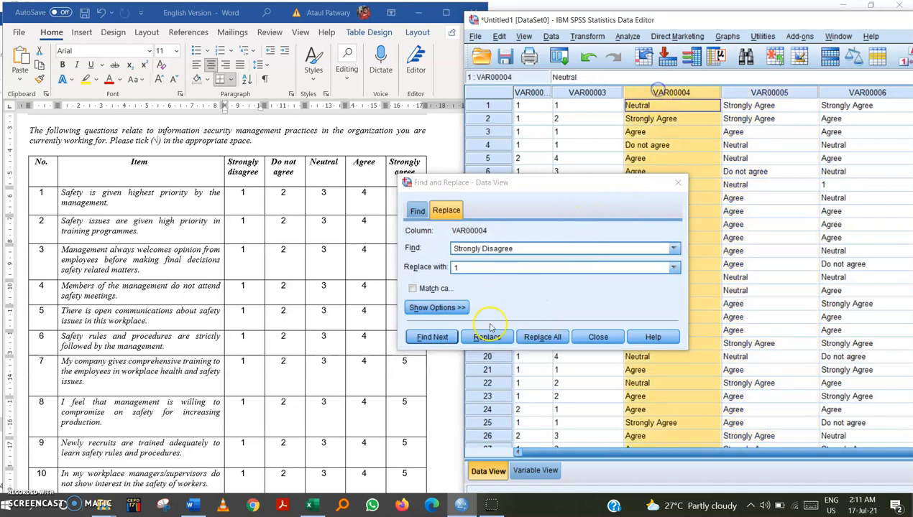
left_click(539, 337)
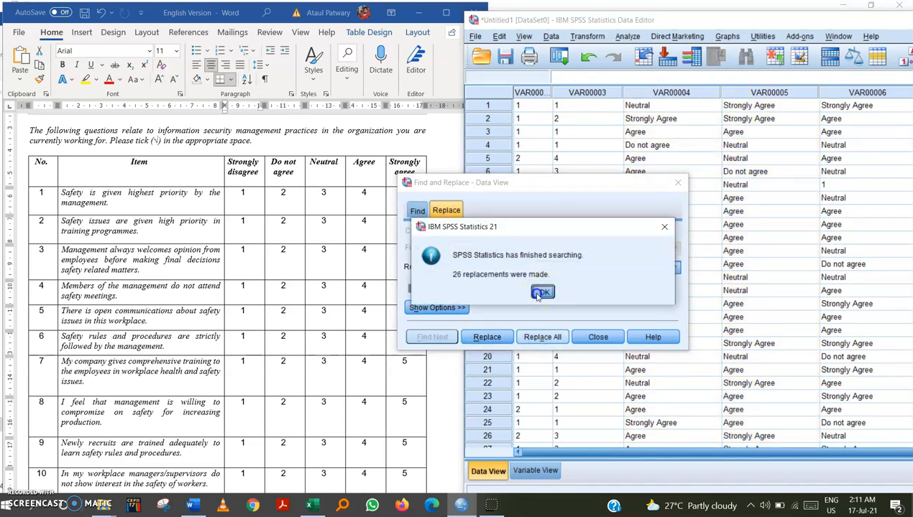
left_click(540, 290)
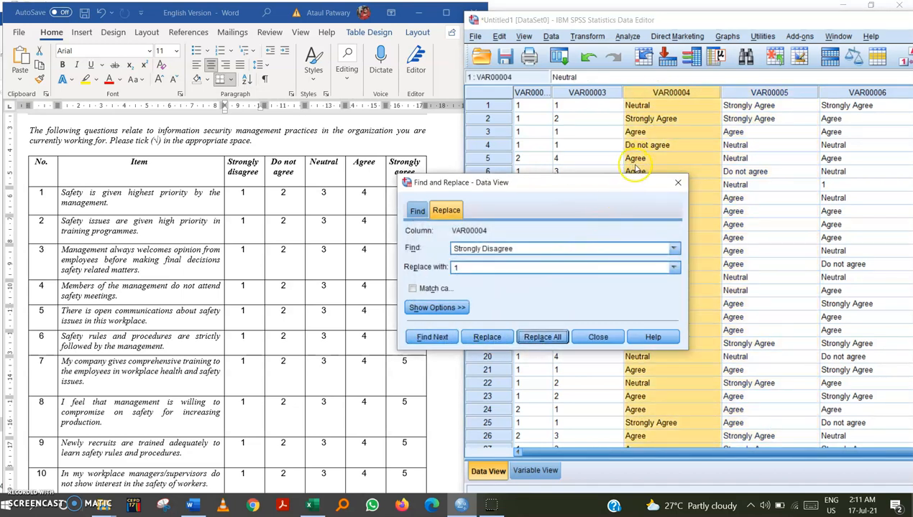
Scroll through the recoded VAR00004 column to check the replaced values.
left_click_drag(652, 181, 521, 144)
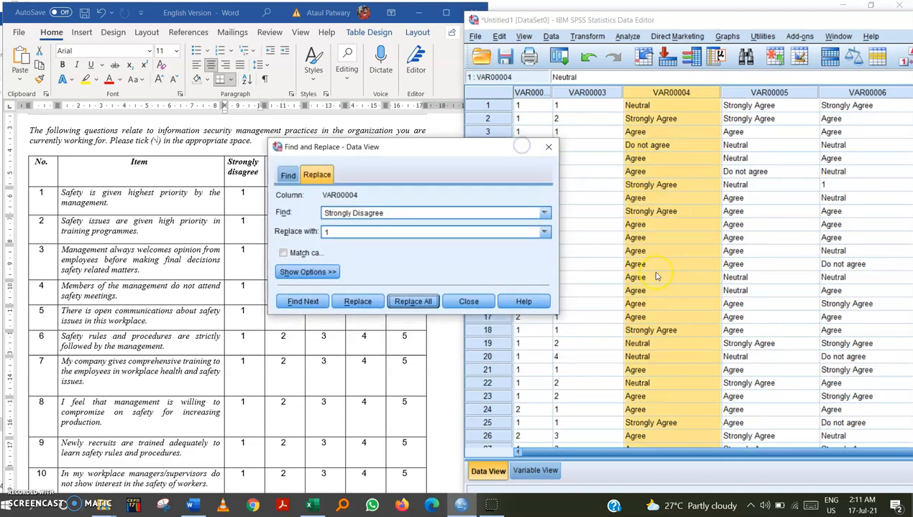
scroll(656, 277, "down", 8)
scroll(656, 279, "down", 20)
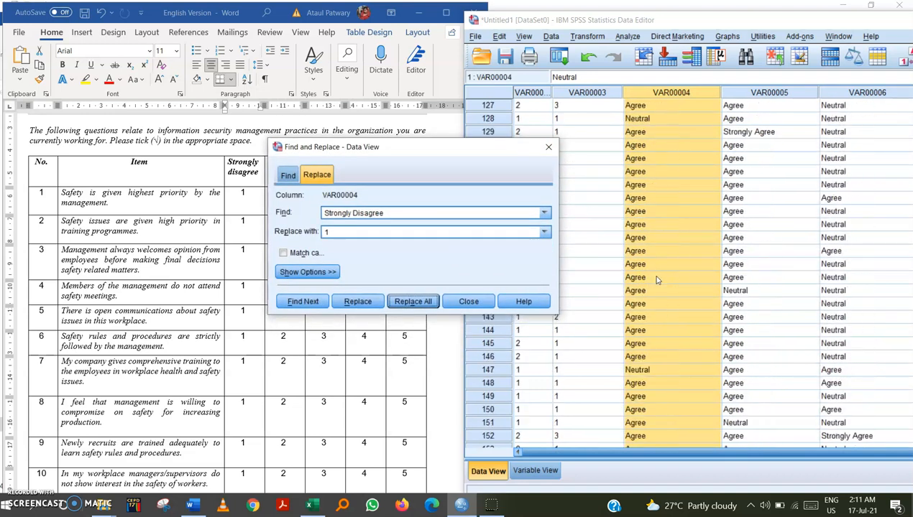
scroll(656, 284, "down", 20)
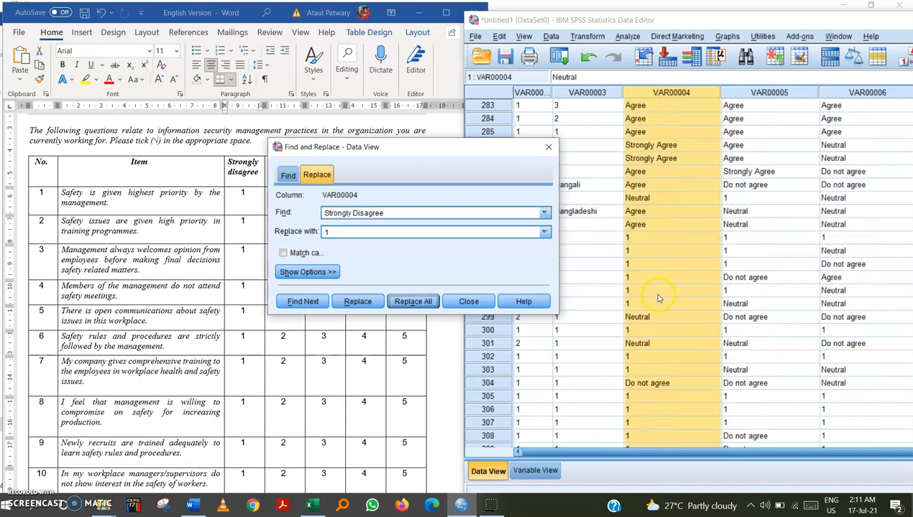
left_click(625, 158)
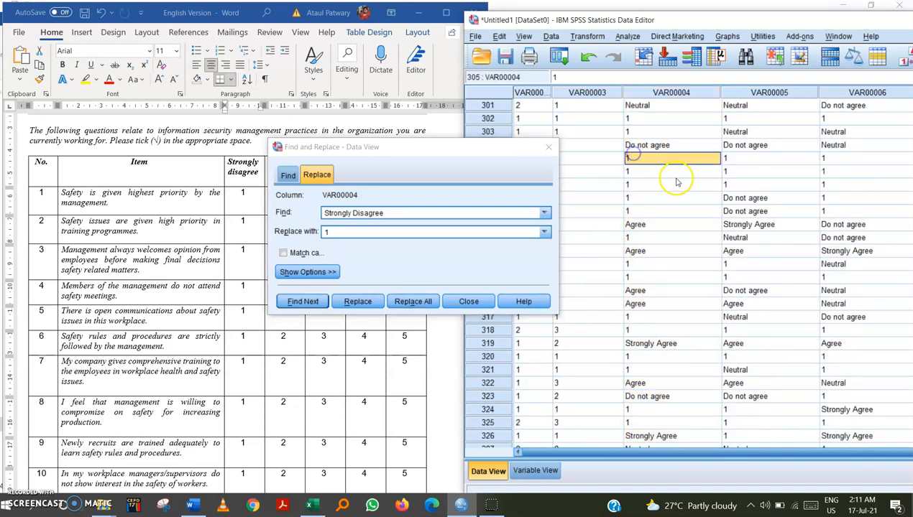
Copy the Do not agree heading from the Word questionnaire table into the search field of the Find and Replace dialog.
left_click(632, 210)
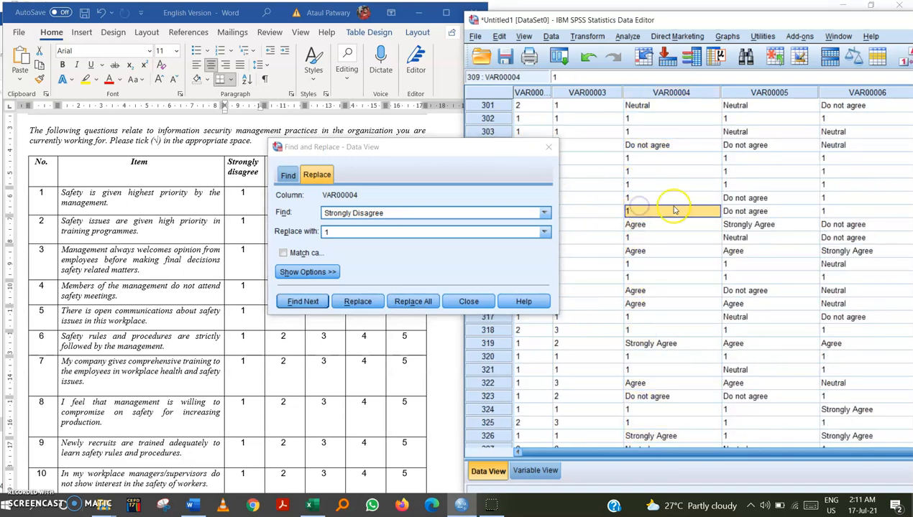
scroll(669, 212, "up", 16)
scroll(669, 211, "up", 20)
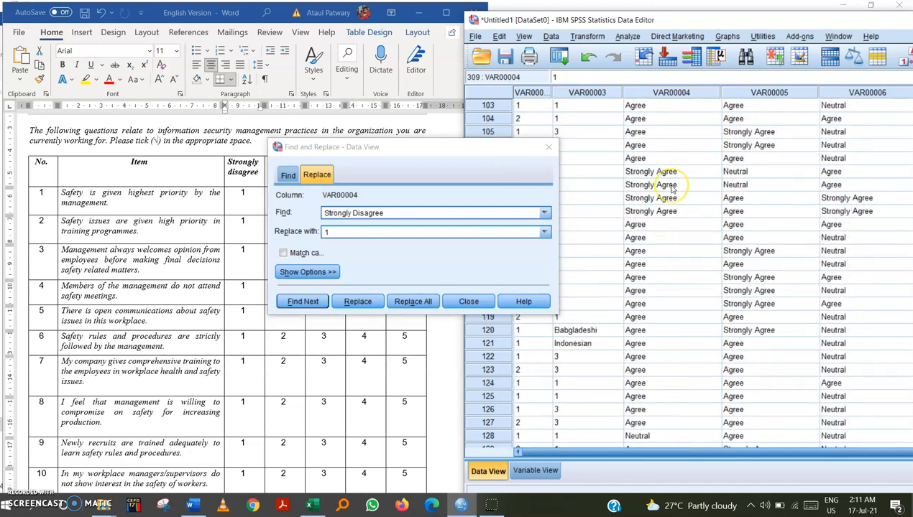
scroll(672, 189, "up", 15)
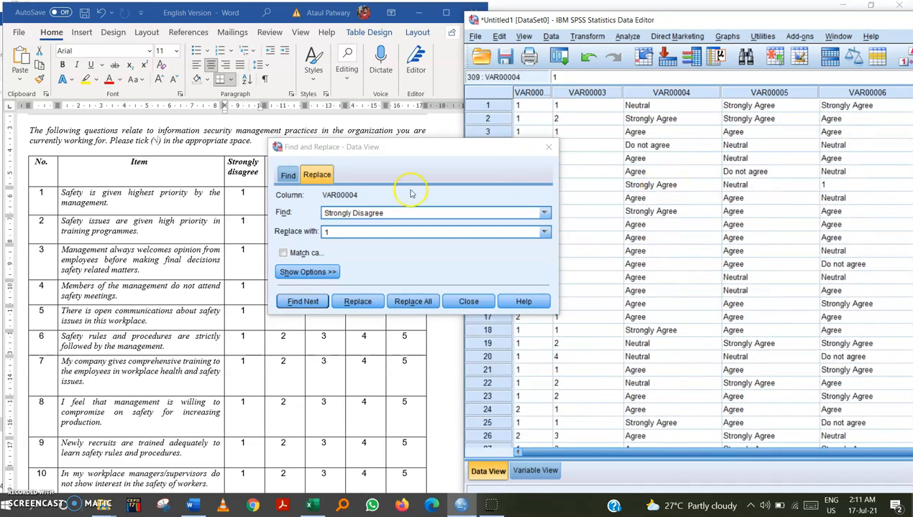
left_click_drag(367, 151, 474, 232)
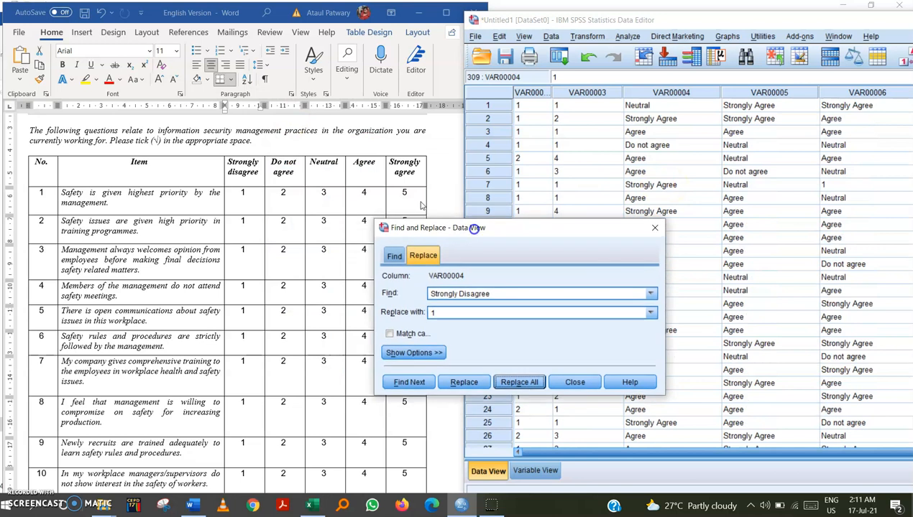
left_click(282, 176)
left_click_drag(295, 174, 282, 166)
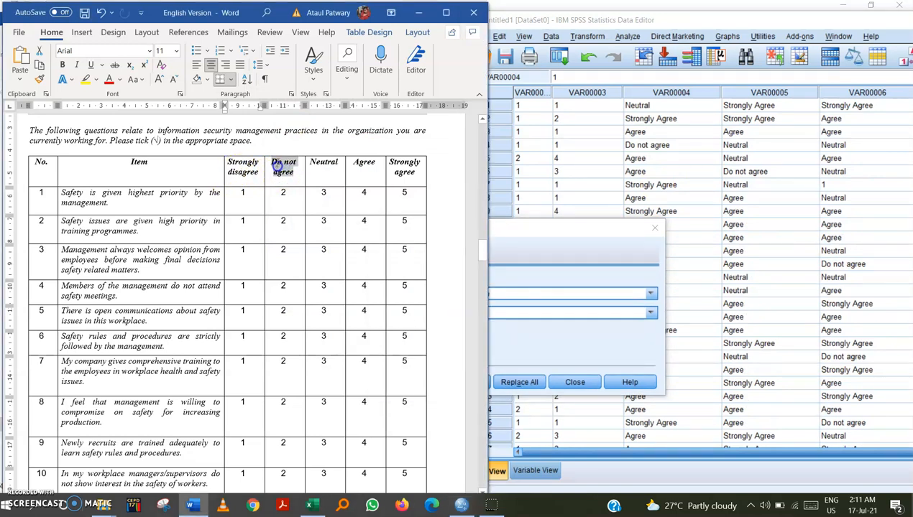
left_click_drag(507, 288, 421, 288)
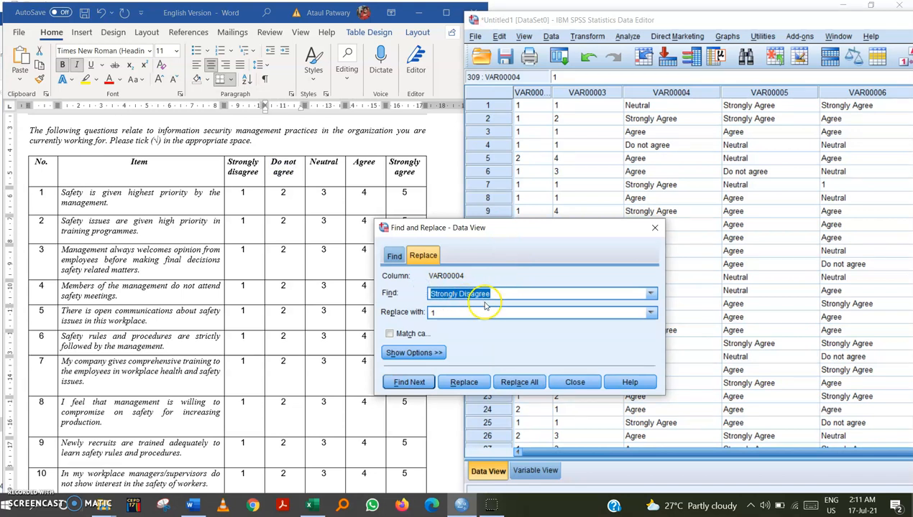
key("ctrl+v")
key("ctrl+v")
left_click_drag(474, 296, 325, 252)
key("BackSpace")
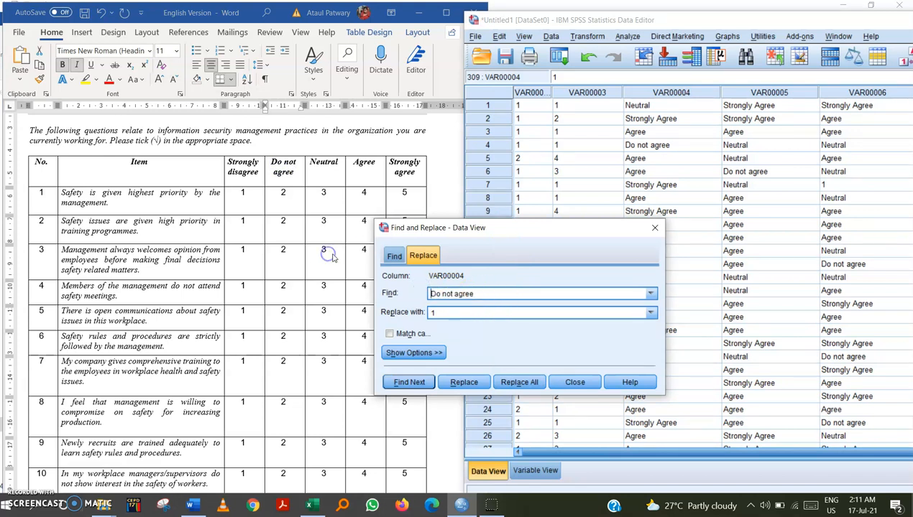
Set the replacement to 2 and replace all Do not agree entries in the VAR00004 column.
type("2")
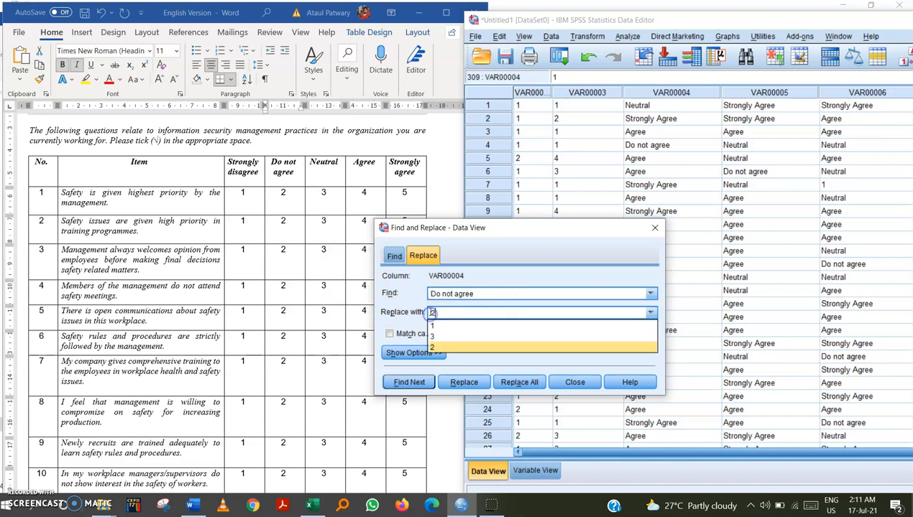
left_click(543, 245)
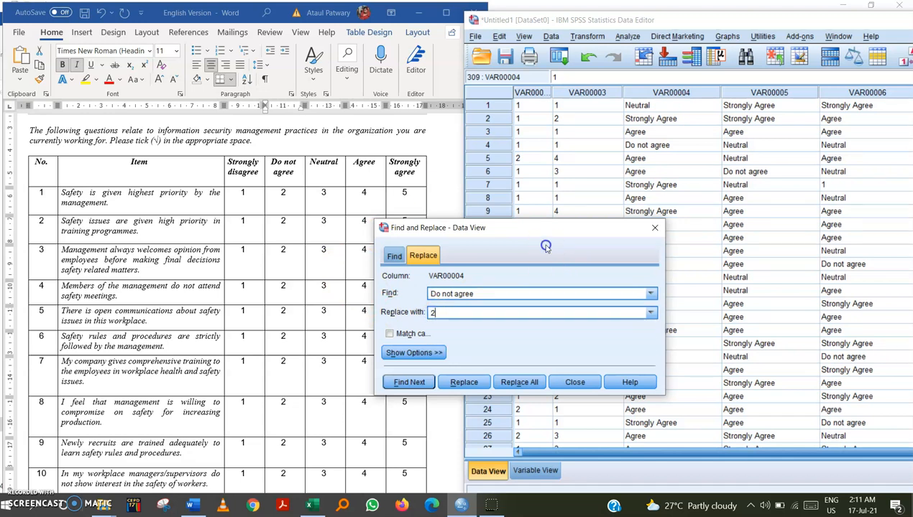
left_click(668, 93)
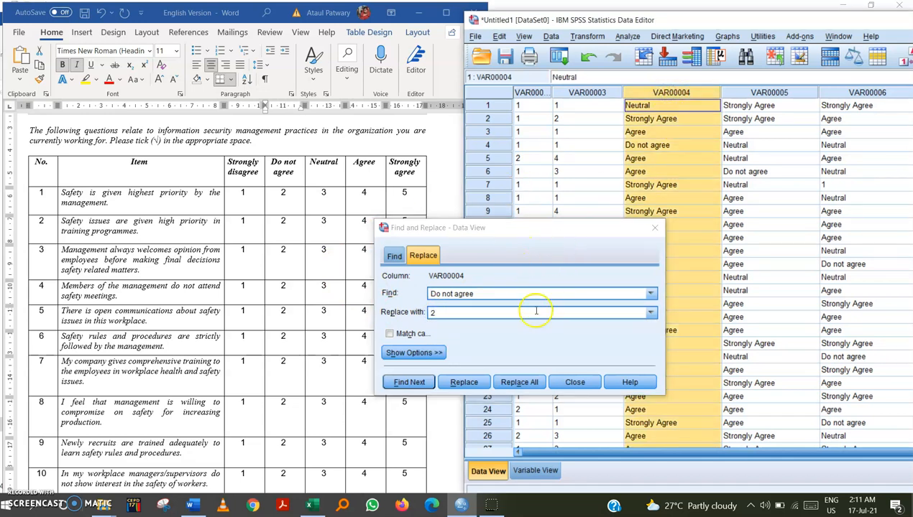
left_click(520, 382)
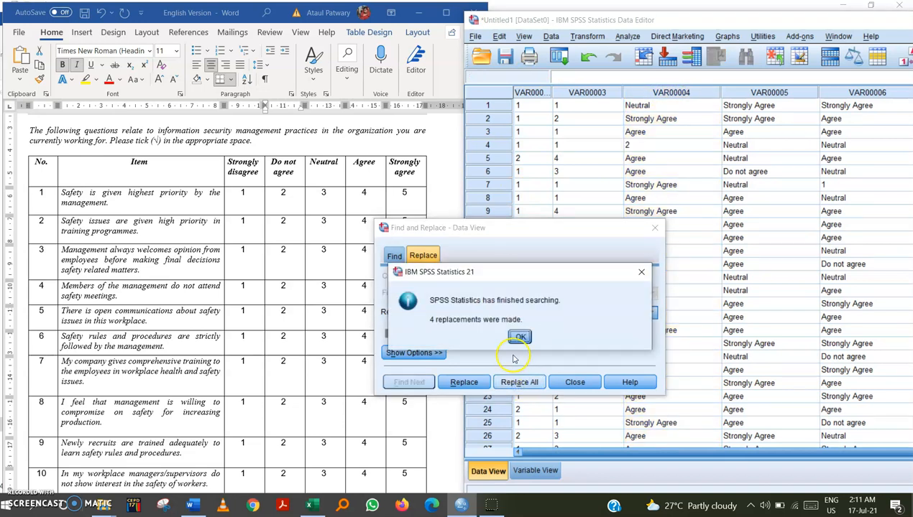
left_click(519, 337)
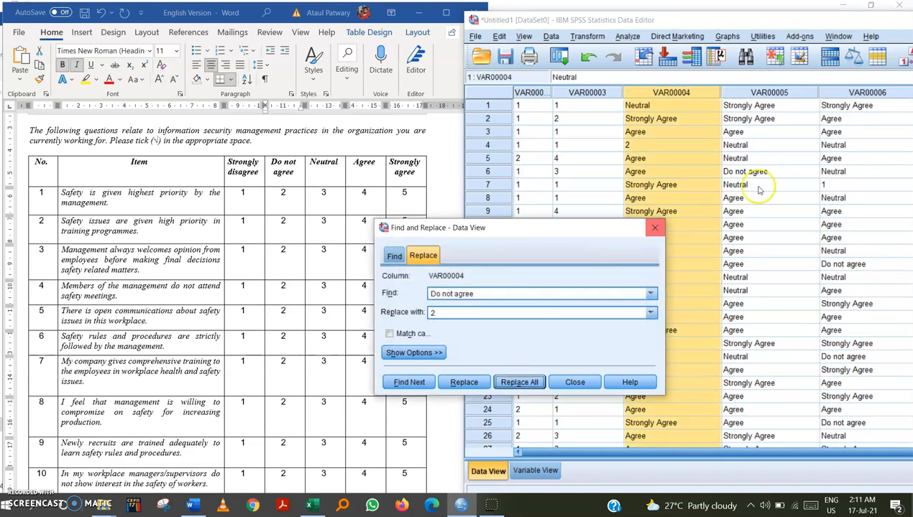
Repeat the Do not agree to 2 replacement in the VAR00005 and VAR00006 columns.
left_click(768, 92)
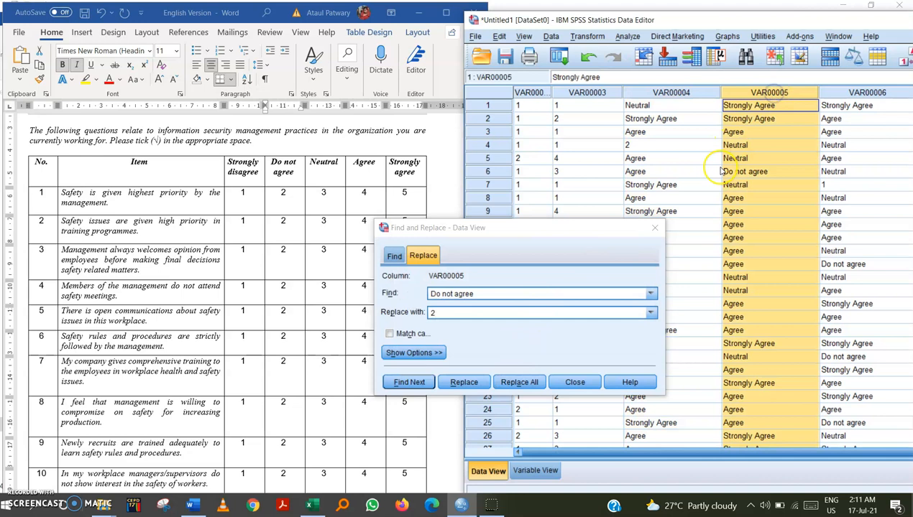
left_click(519, 383)
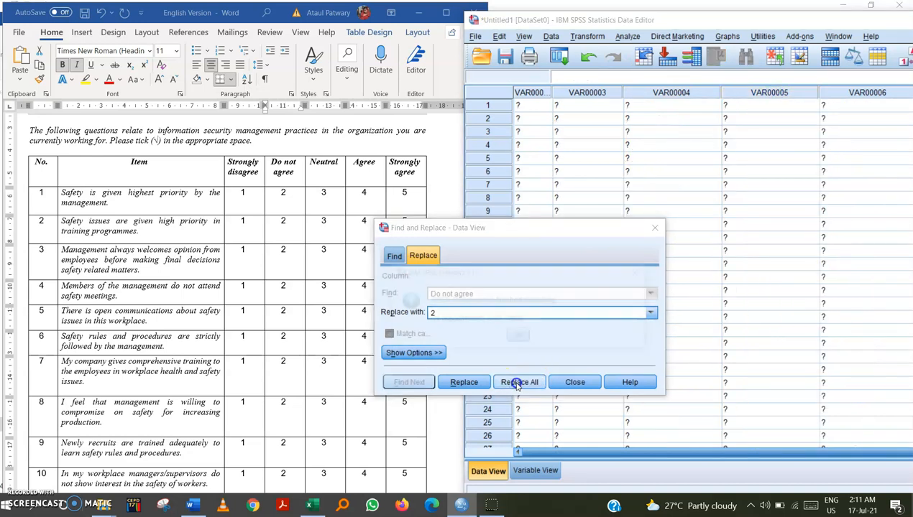
left_click(521, 338)
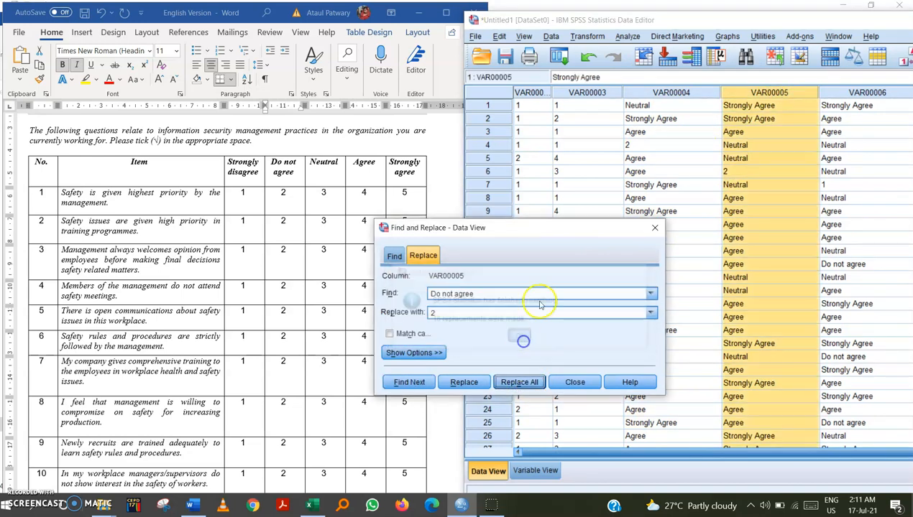
left_click(866, 92)
left_click(519, 384)
left_click(520, 337)
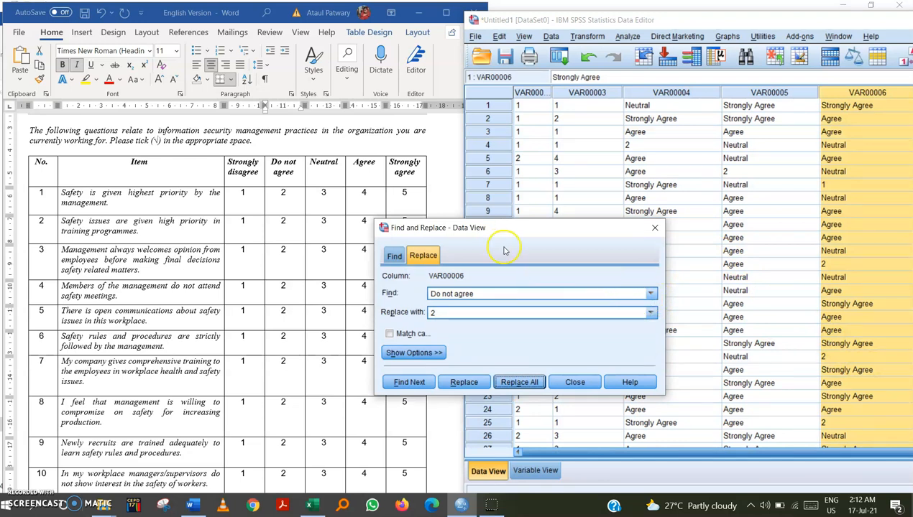
Change the search text to Neutral, the replacement to 3, and replace all such entries in VAR00004.
left_click_drag(504, 231, 522, 232)
left_click(322, 187)
left_click(525, 291)
left_click_drag(525, 291, 435, 292)
type("Neutral")
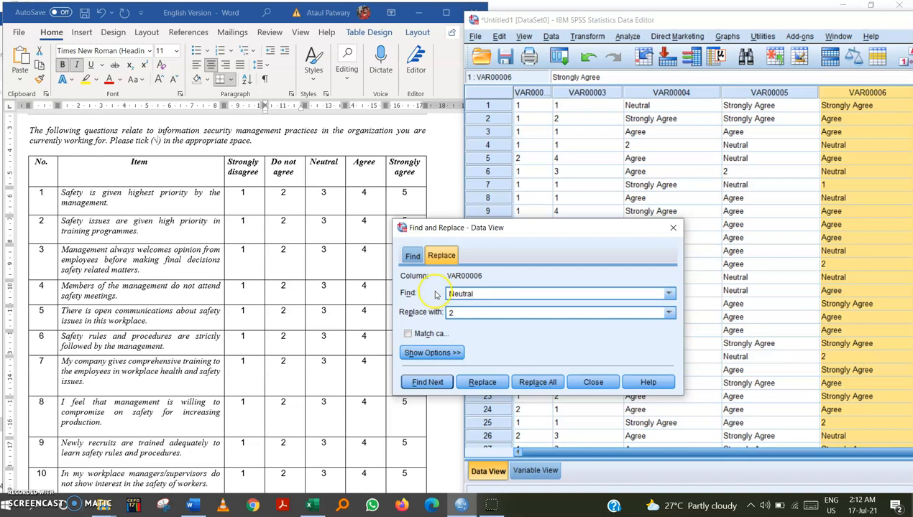
left_click_drag(463, 313, 446, 313)
type("3")
left_click(532, 385)
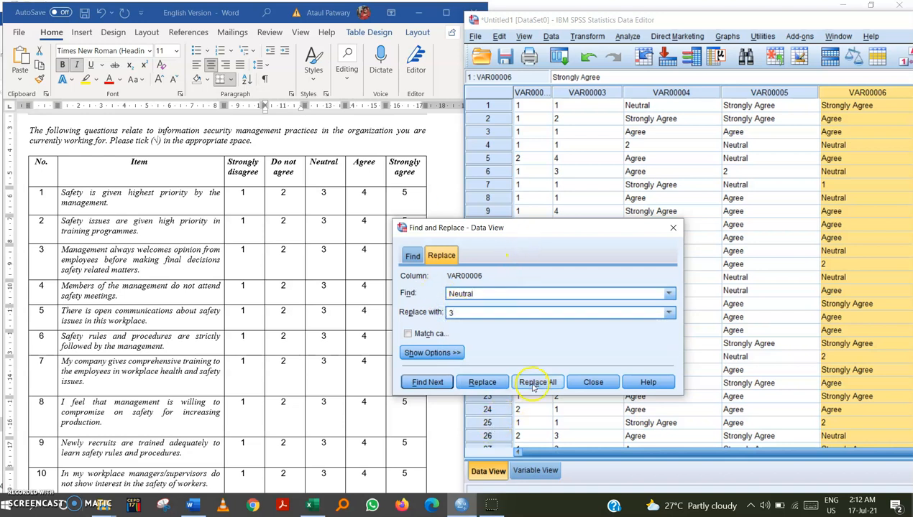
left_click(650, 92)
left_click(540, 382)
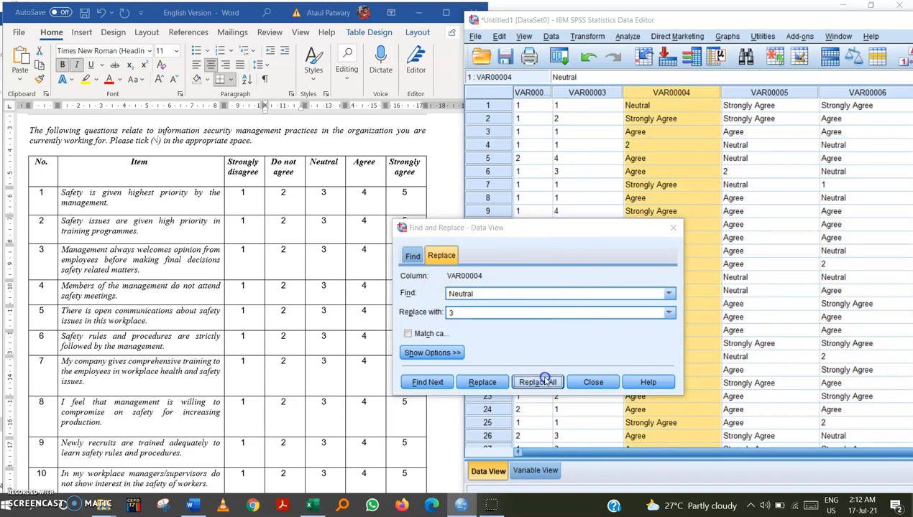
left_click(539, 338)
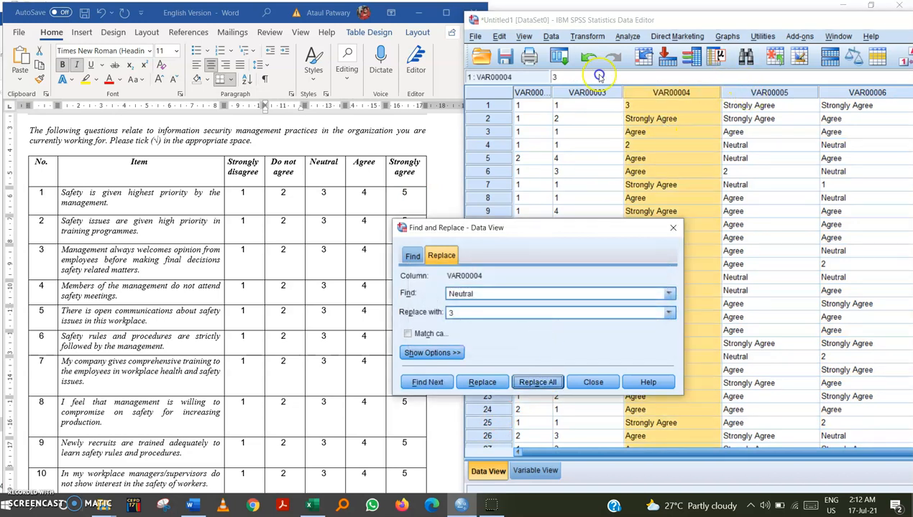
Repeat the Neutral to 3 replacement in the VAR00005 and VAR00006 columns.
left_click(769, 92)
left_click(532, 382)
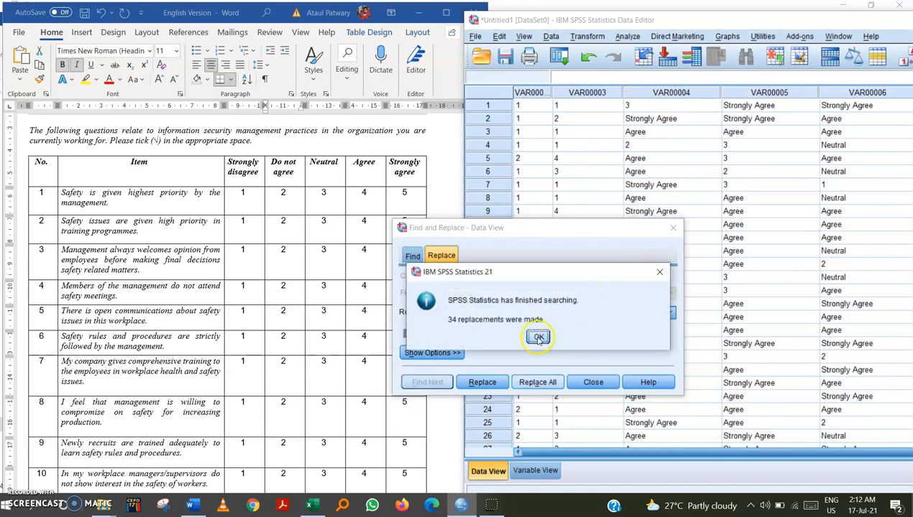
left_click(539, 338)
left_click(867, 92)
left_click(539, 382)
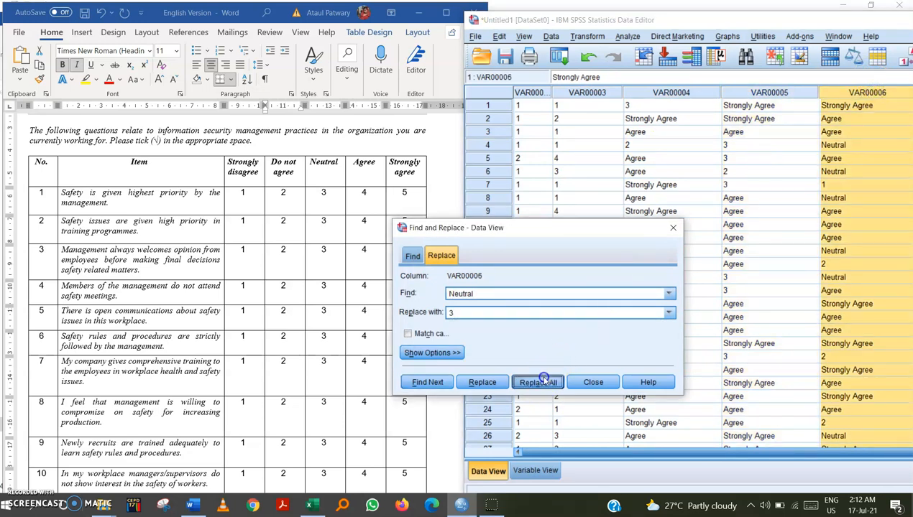
left_click(536, 338)
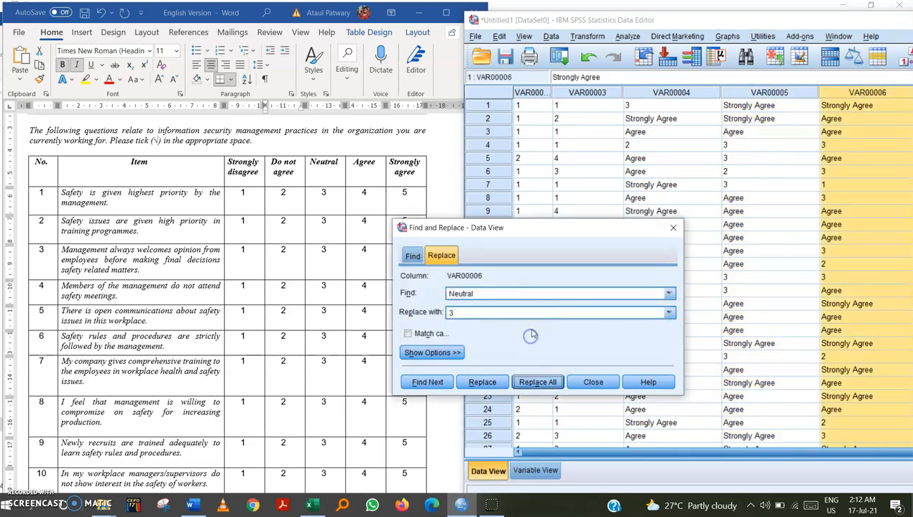
Copy the Strongly agree heading from the Word table into the search field and set the replacement to 5.
left_click(327, 180)
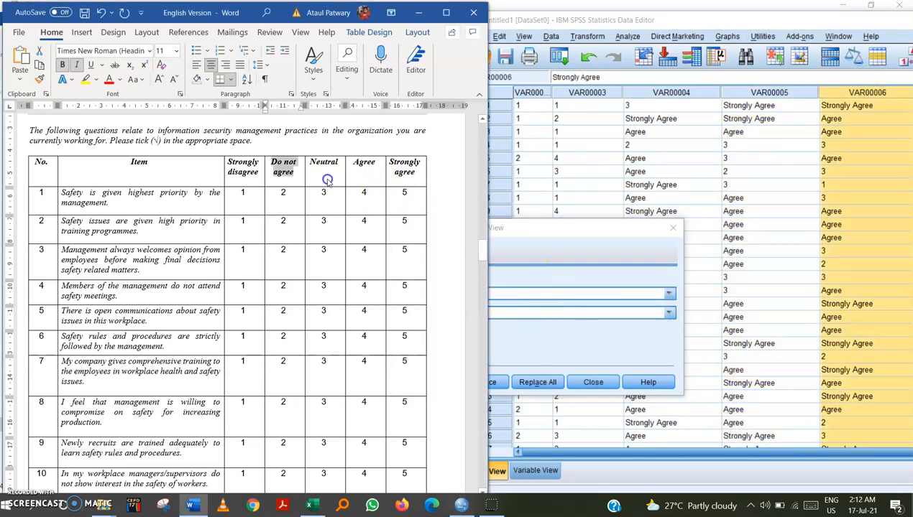
left_click(373, 167)
left_click(364, 166)
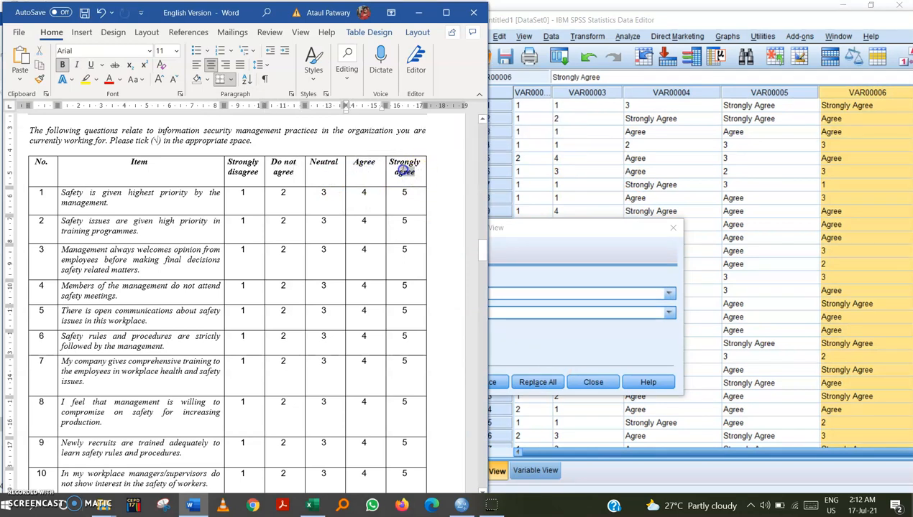
left_click(398, 172)
mouse_move(398, 172)
left_mouse_down()
mouse_move(415, 175)
mouse_move(389, 162)
left_mouse_up()
left_click(401, 171)
double_click(364, 161)
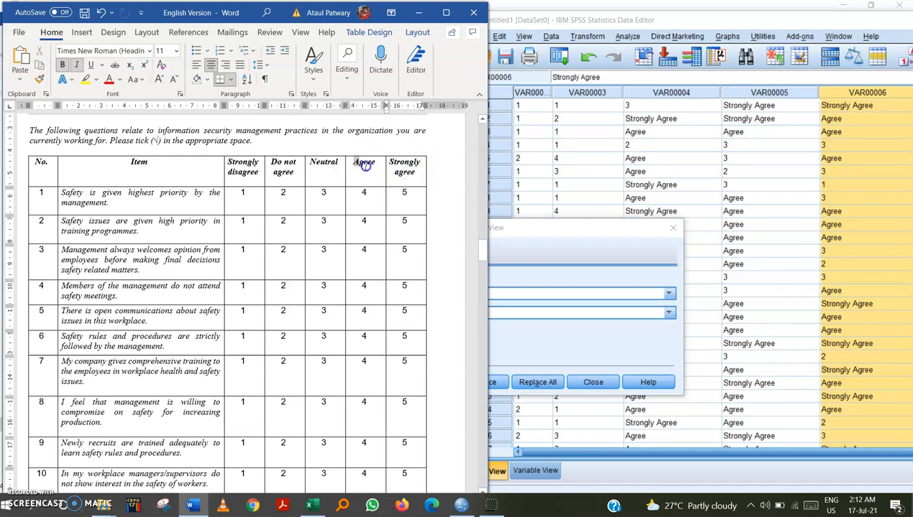
left_click(394, 172)
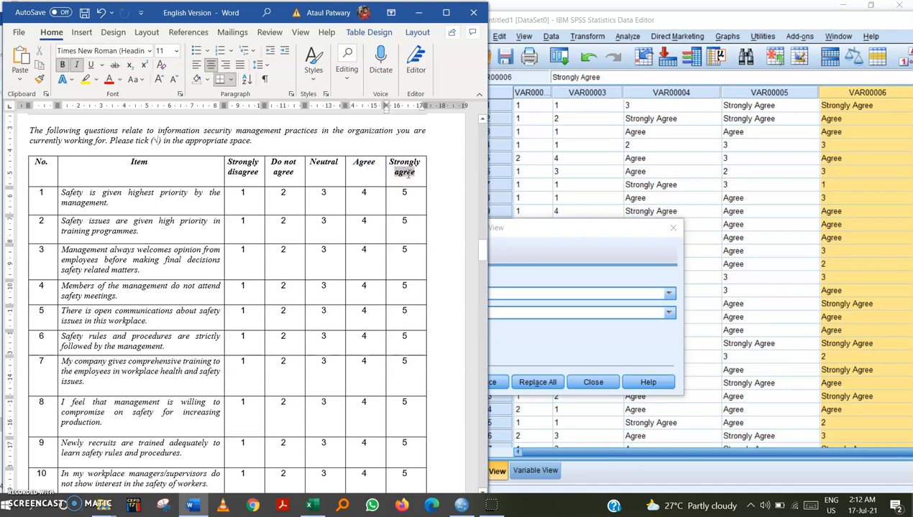
left_click_drag(417, 172, 391, 163)
key("ctrl+c")
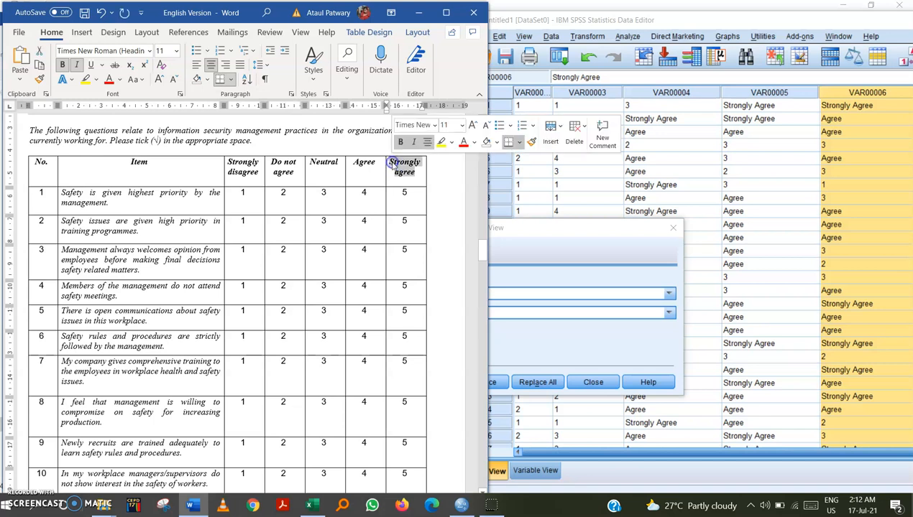
left_click(547, 296)
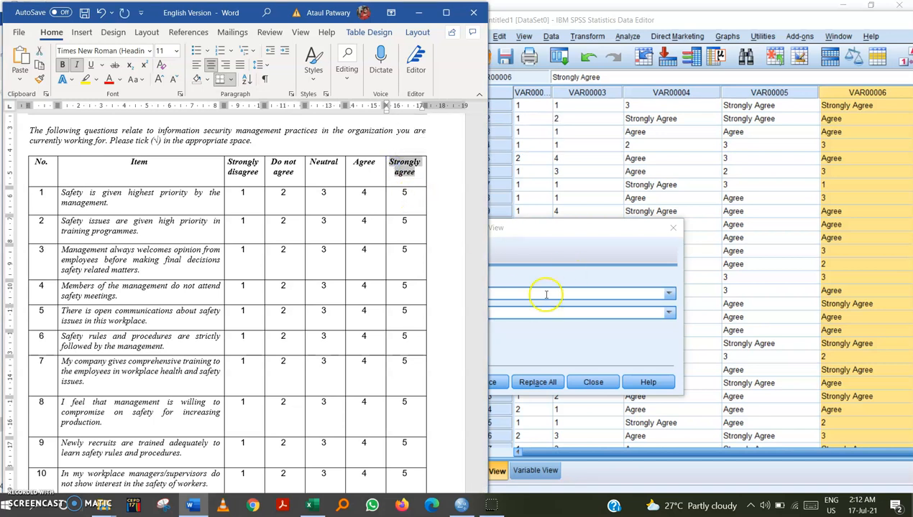
key("ctrl+v")
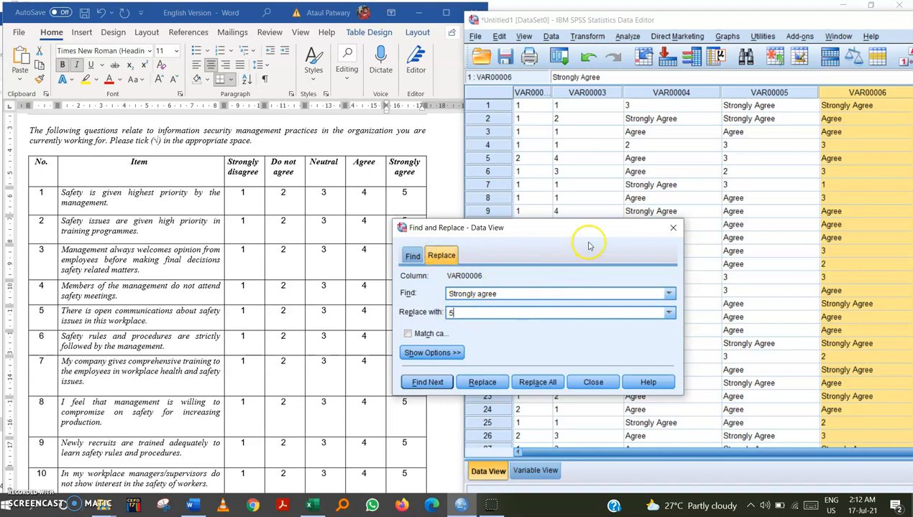
Replace all Strongly agree entries in the VAR00004 column with 5.
left_click(676, 92)
left_click(536, 383)
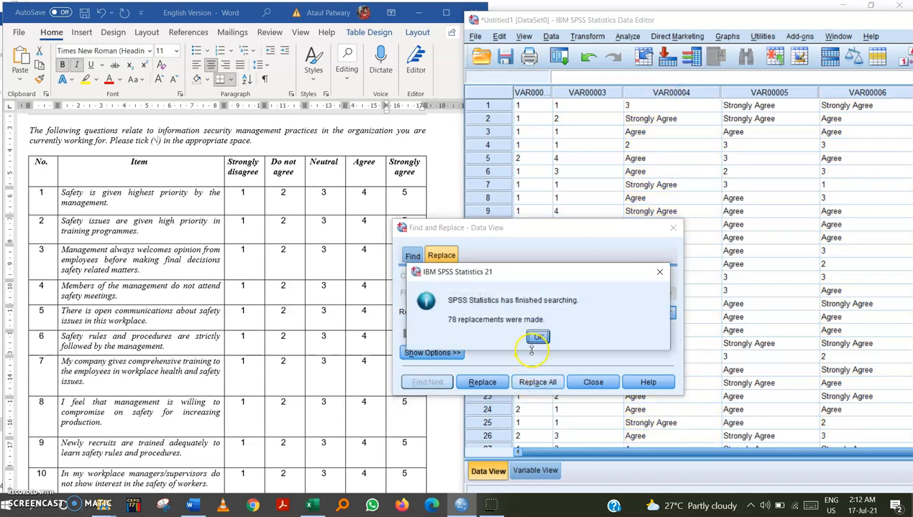
left_click(539, 338)
Repeat the Strongly agree to 5 replacement in the VAR00005 column, then select a cell in VAR00006.
left_click(751, 92)
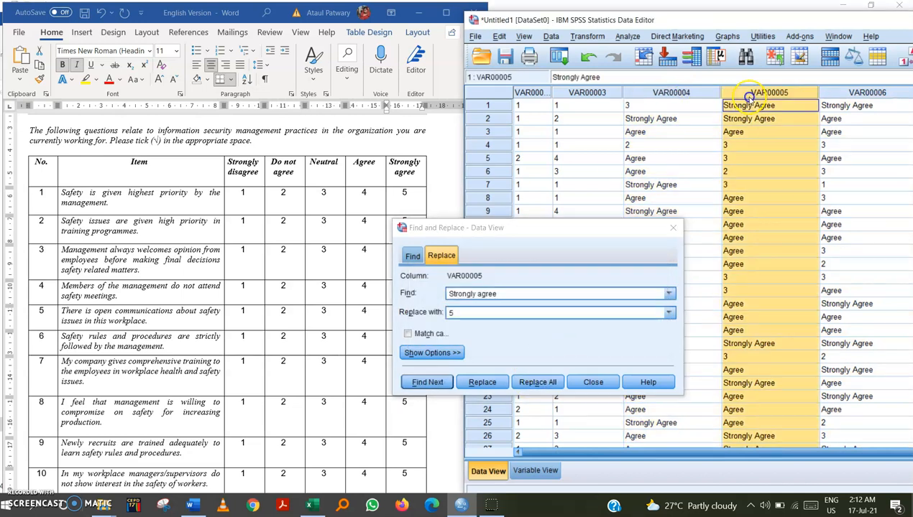
left_click(538, 383)
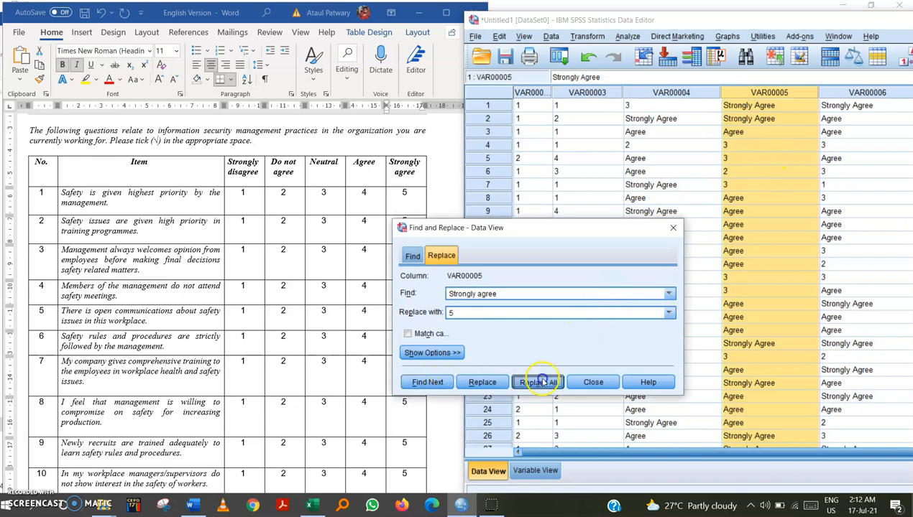
left_click(539, 338)
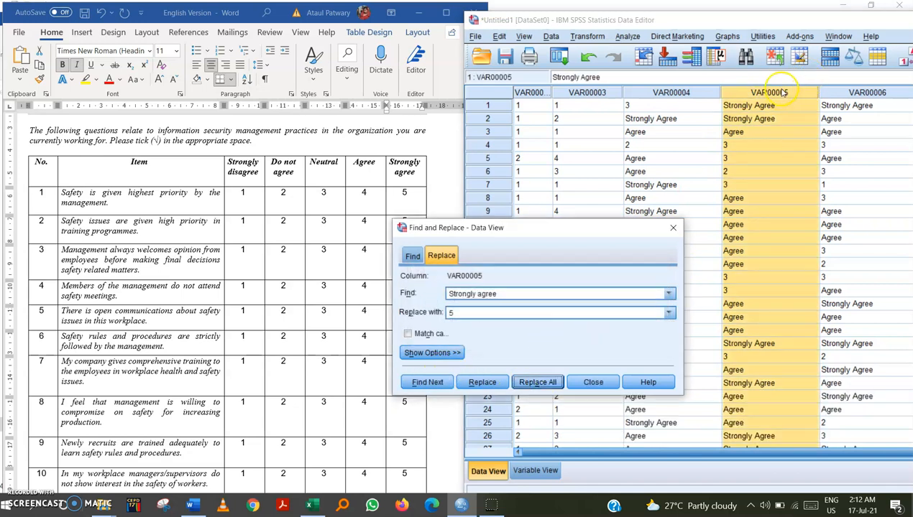
left_click(839, 171)
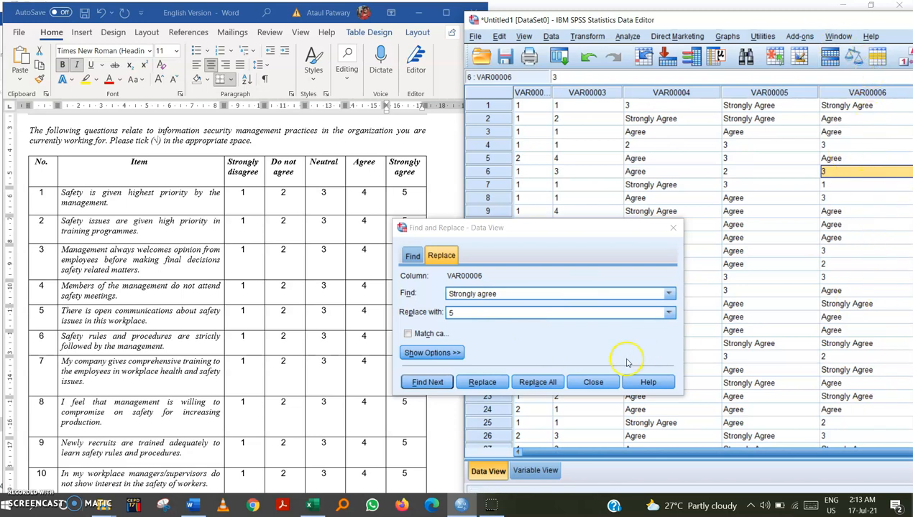
Try to replace all Strongly agree entries in the VAR00006 column with 5.
left_click(523, 385)
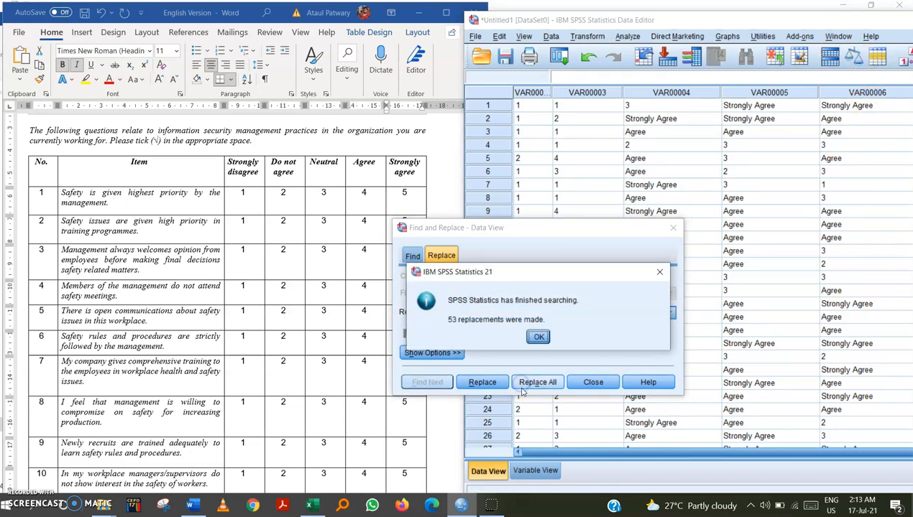
left_click(538, 337)
Correct the search text to Strongly Agree, matching the cell's capitalisation, and replace all matches in the VAR00004 column with 5.
left_click(657, 120)
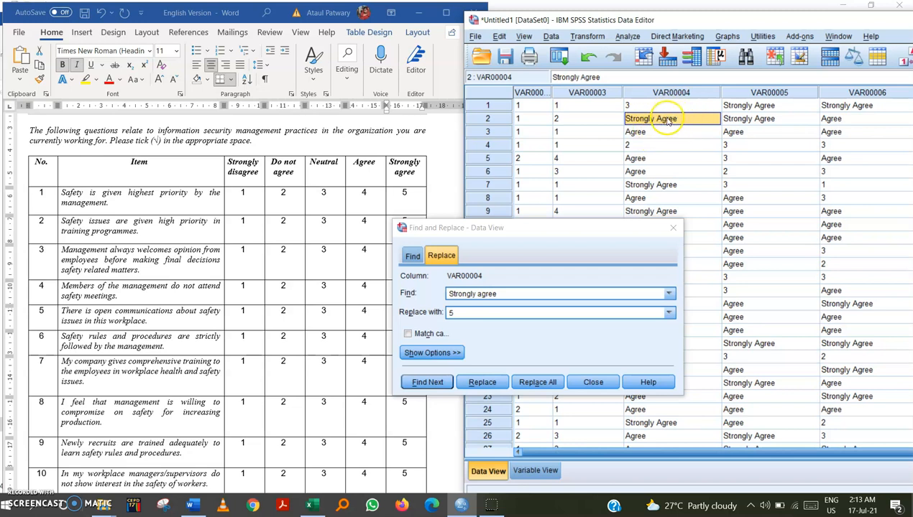
double_click(659, 120)
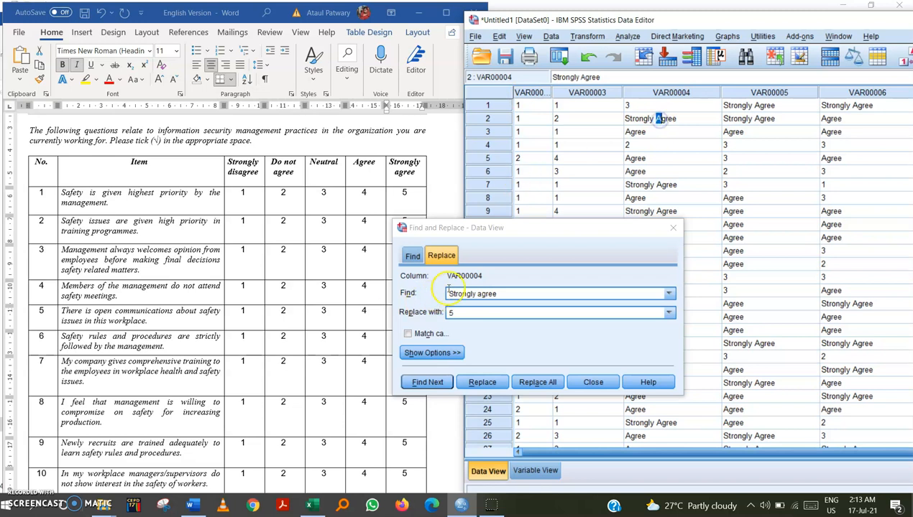
left_click(478, 294)
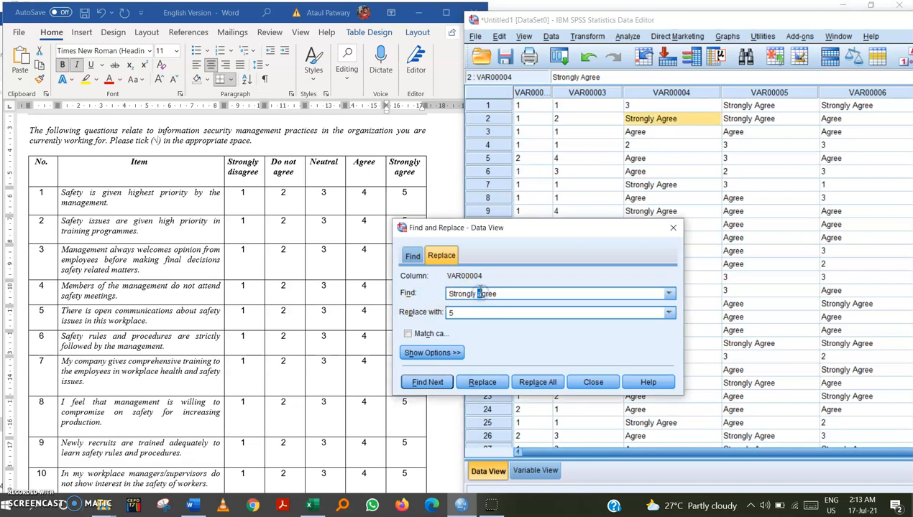
left_click(645, 96)
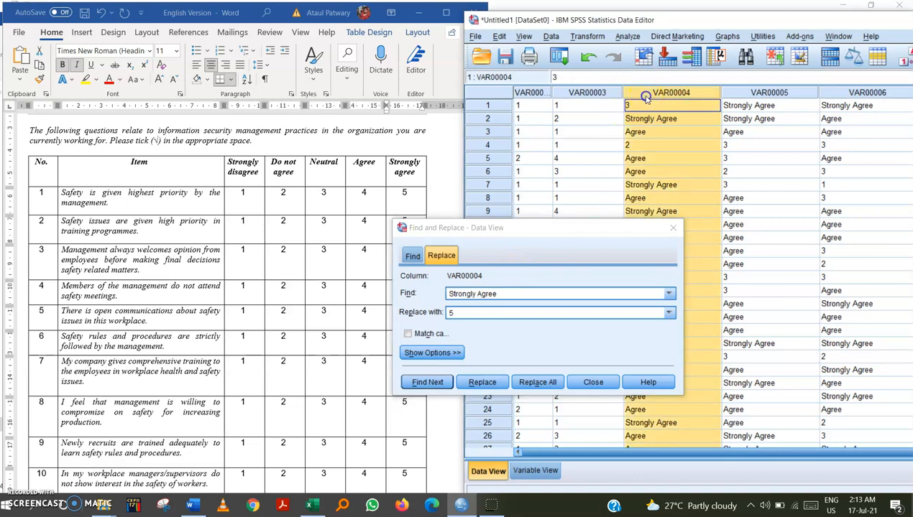
left_click(538, 382)
left_click(535, 334)
Replace all Strongly Agree entries in the VAR00005 column with 5.
left_click(740, 210)
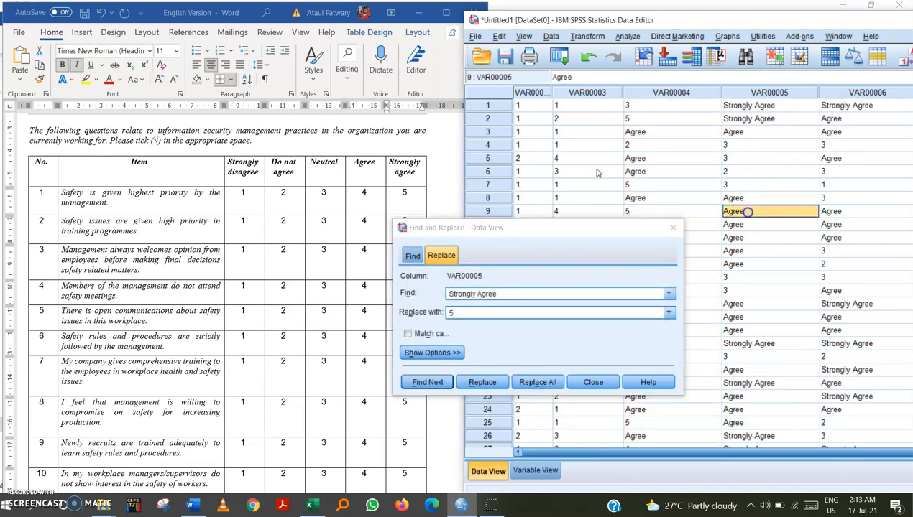
left_click(539, 381)
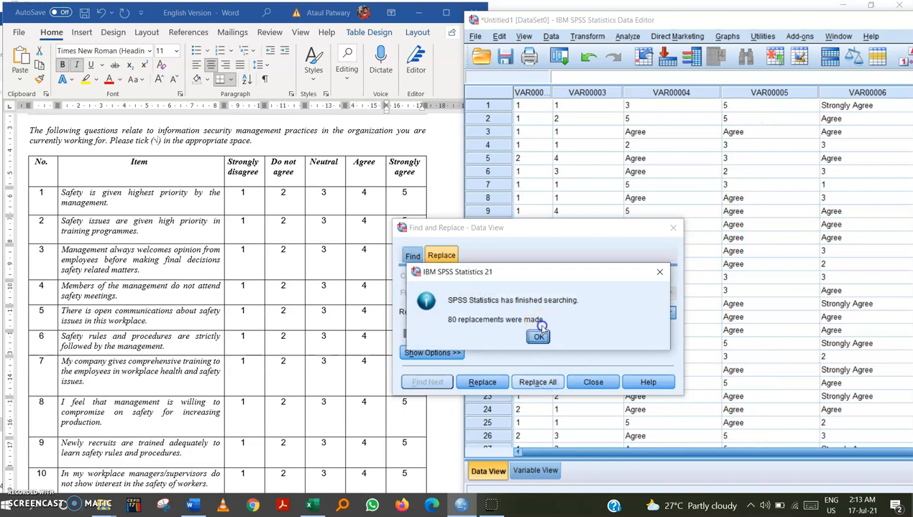
left_click(539, 336)
Replace all Strongly Agree entries in the VAR00006 column with 5.
left_click(848, 198)
left_click(548, 382)
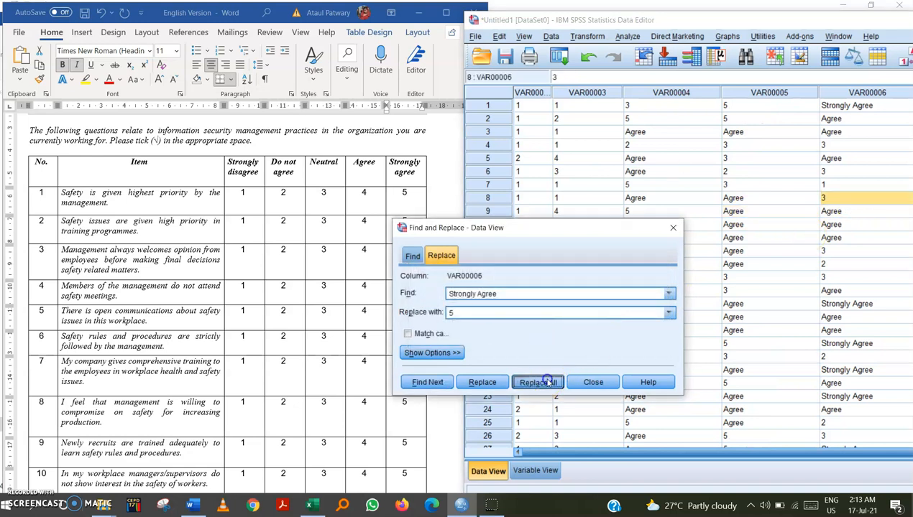